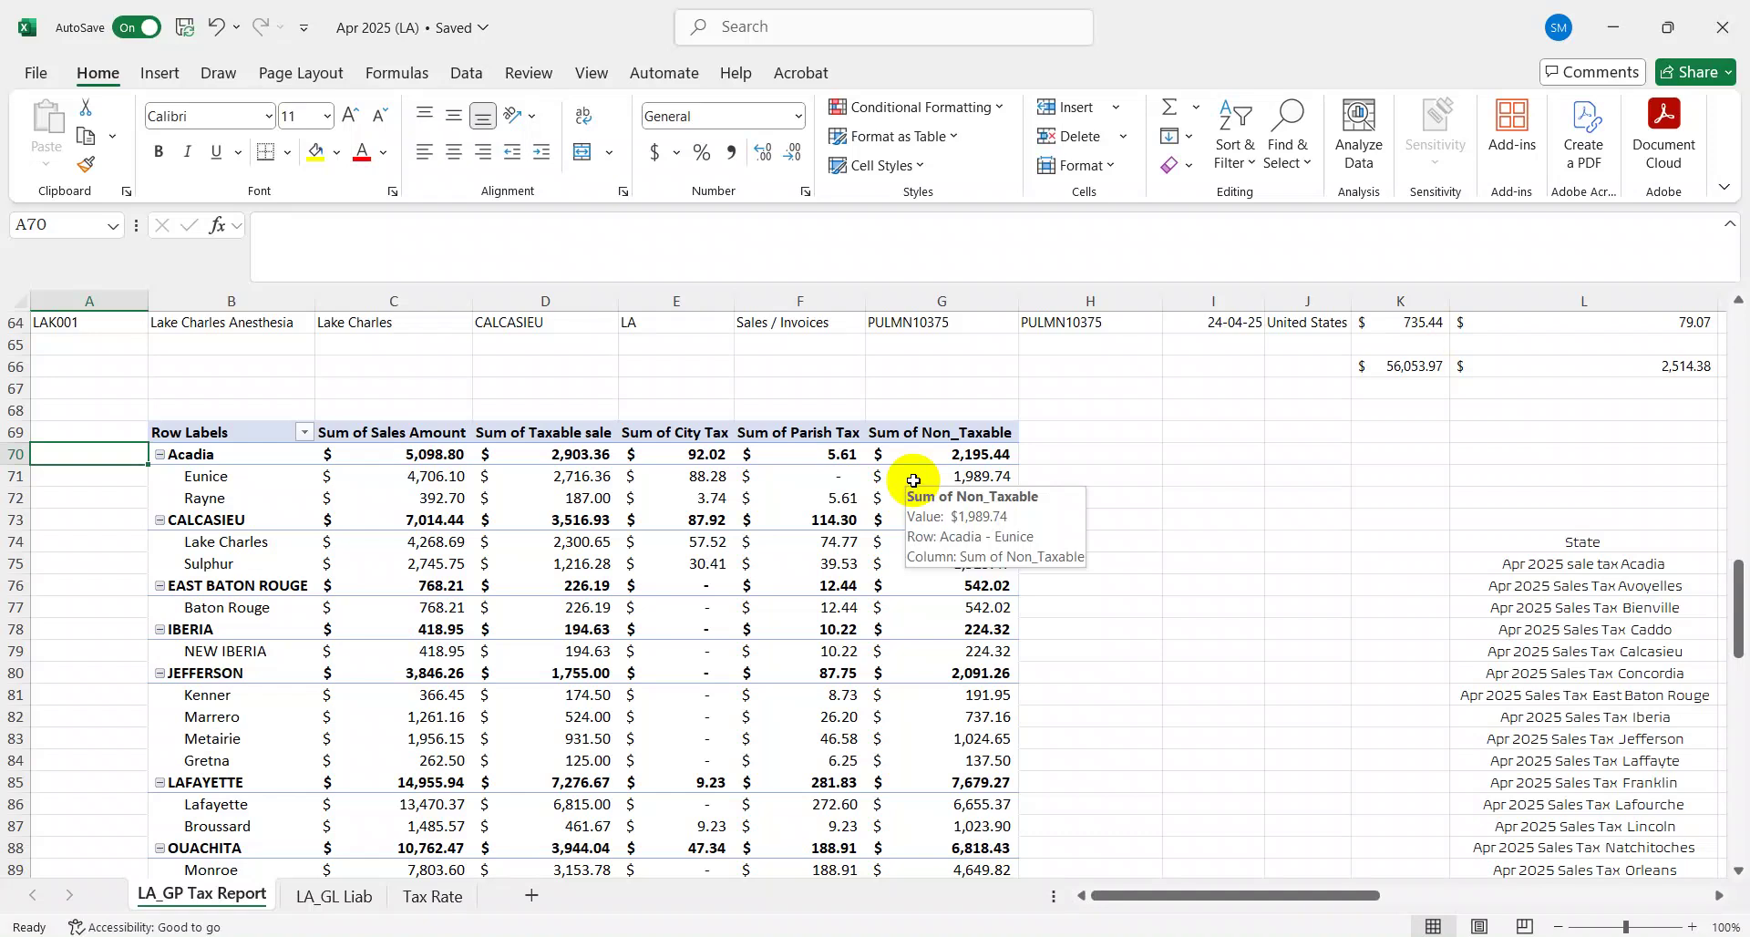
# Examine the parish and city sales pivot table on the LA_GP Tax Report sheet from its header row to its grand total
pyautogui.press('Right')
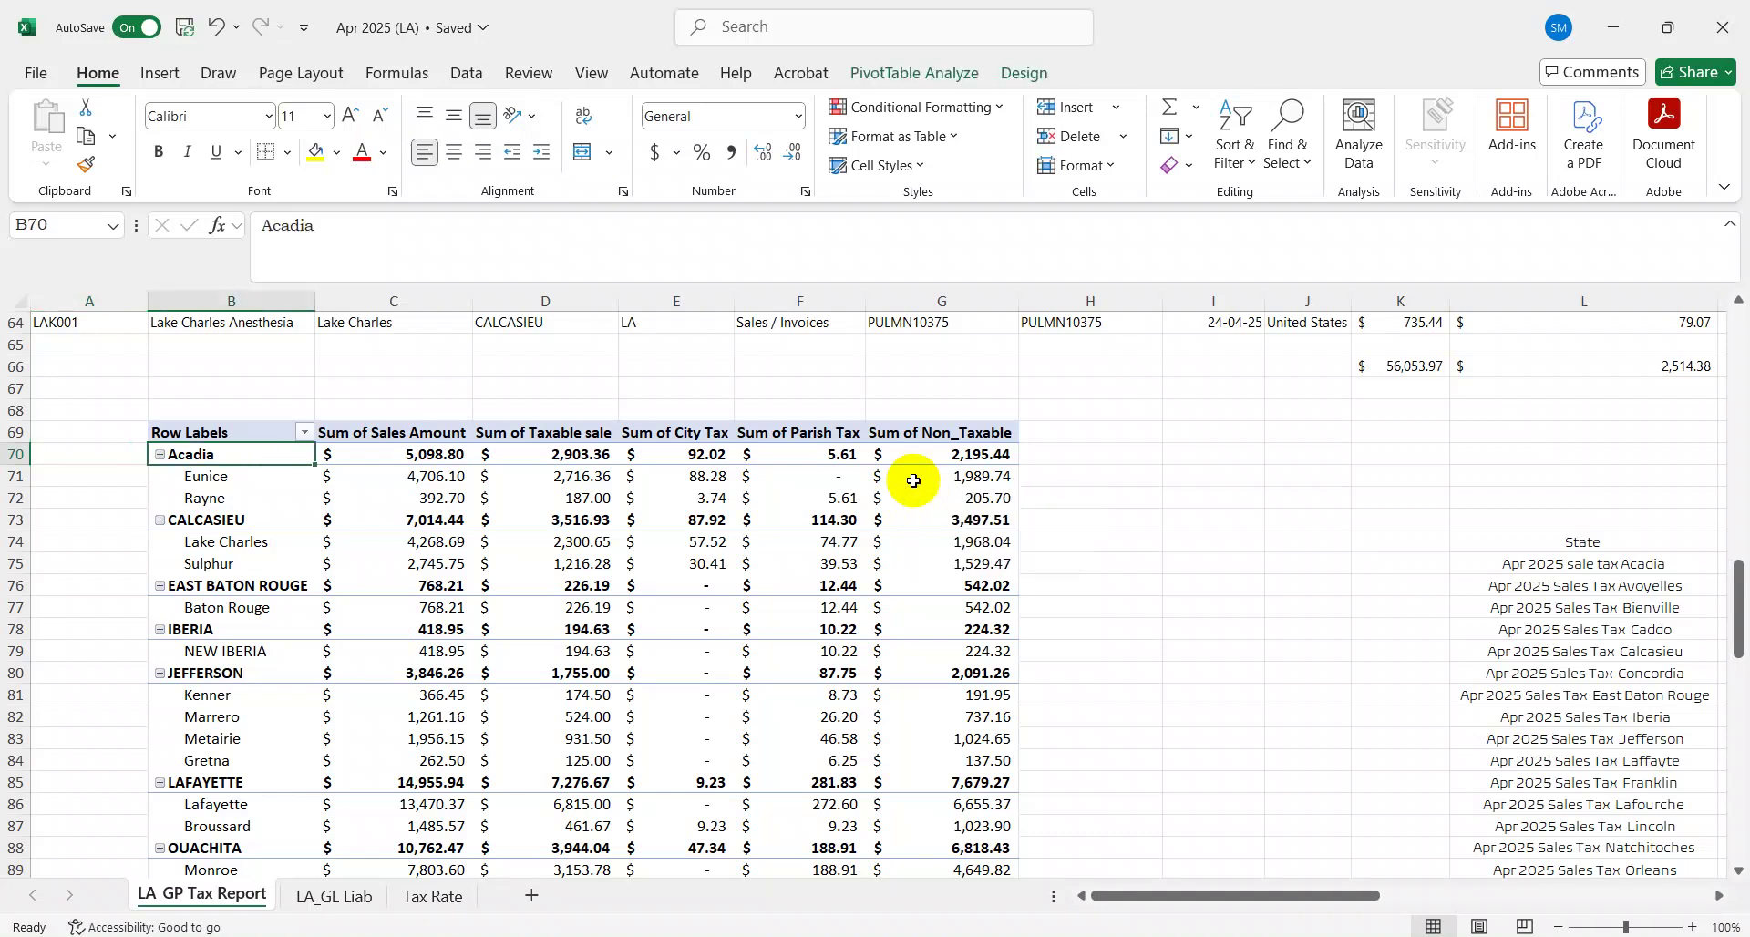
pyautogui.hotkey('ctrl', 'Down')
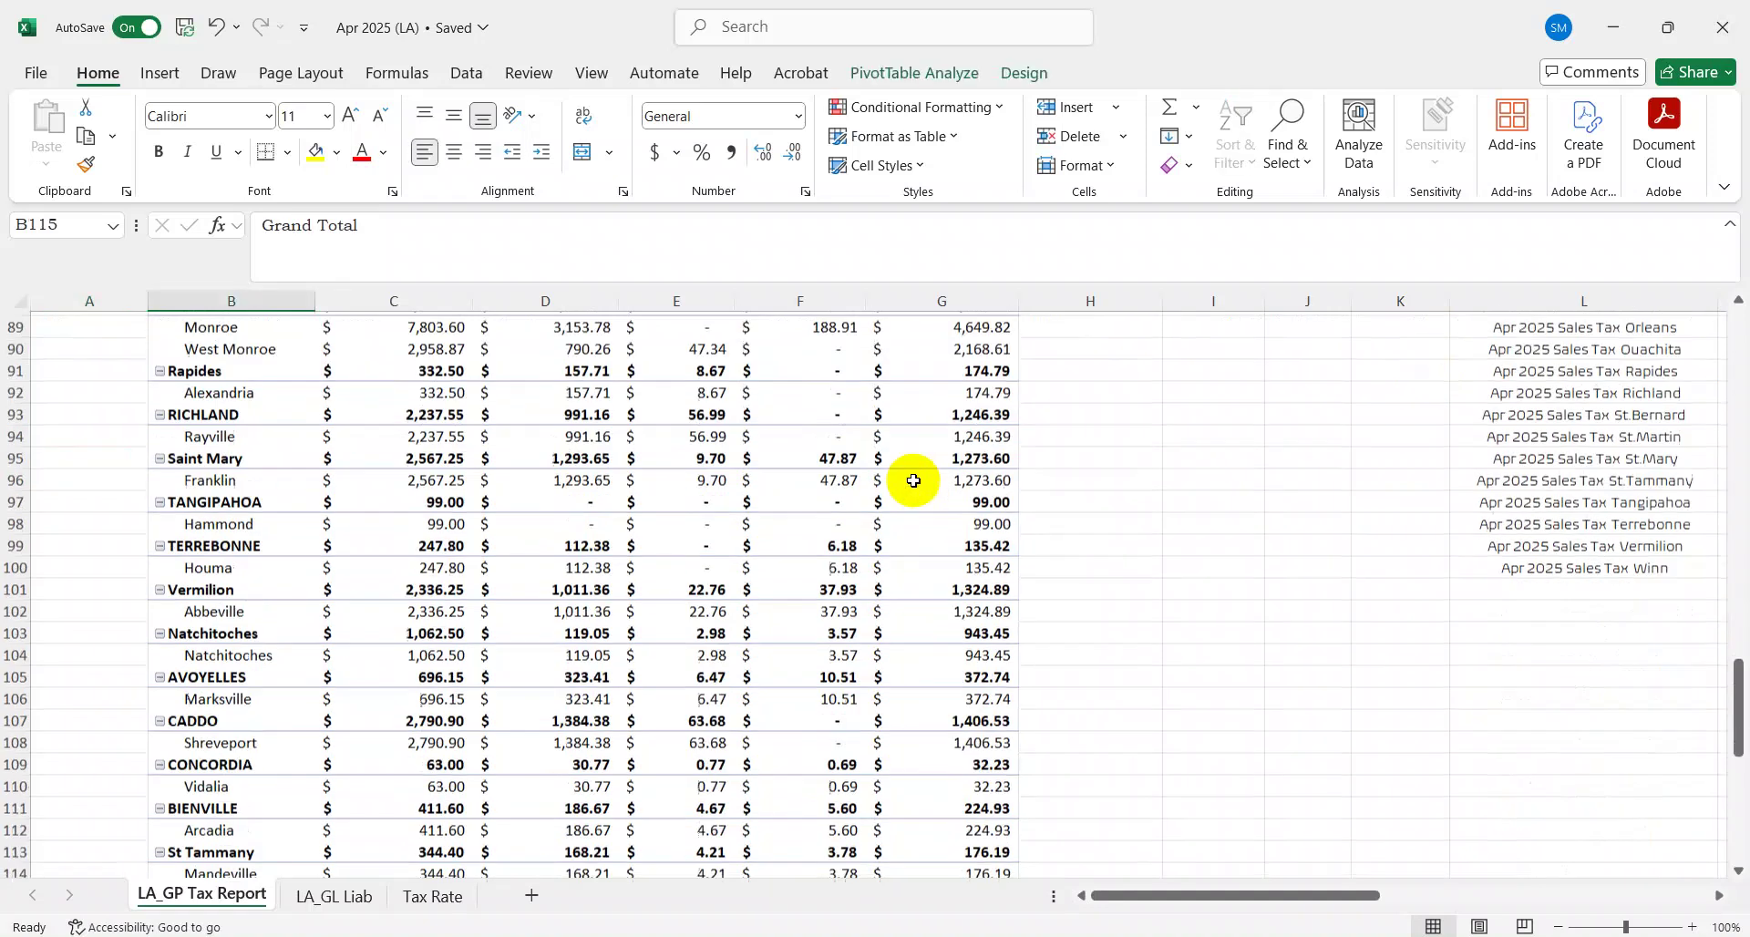
pyautogui.hotkey('ctrl', 'Up')
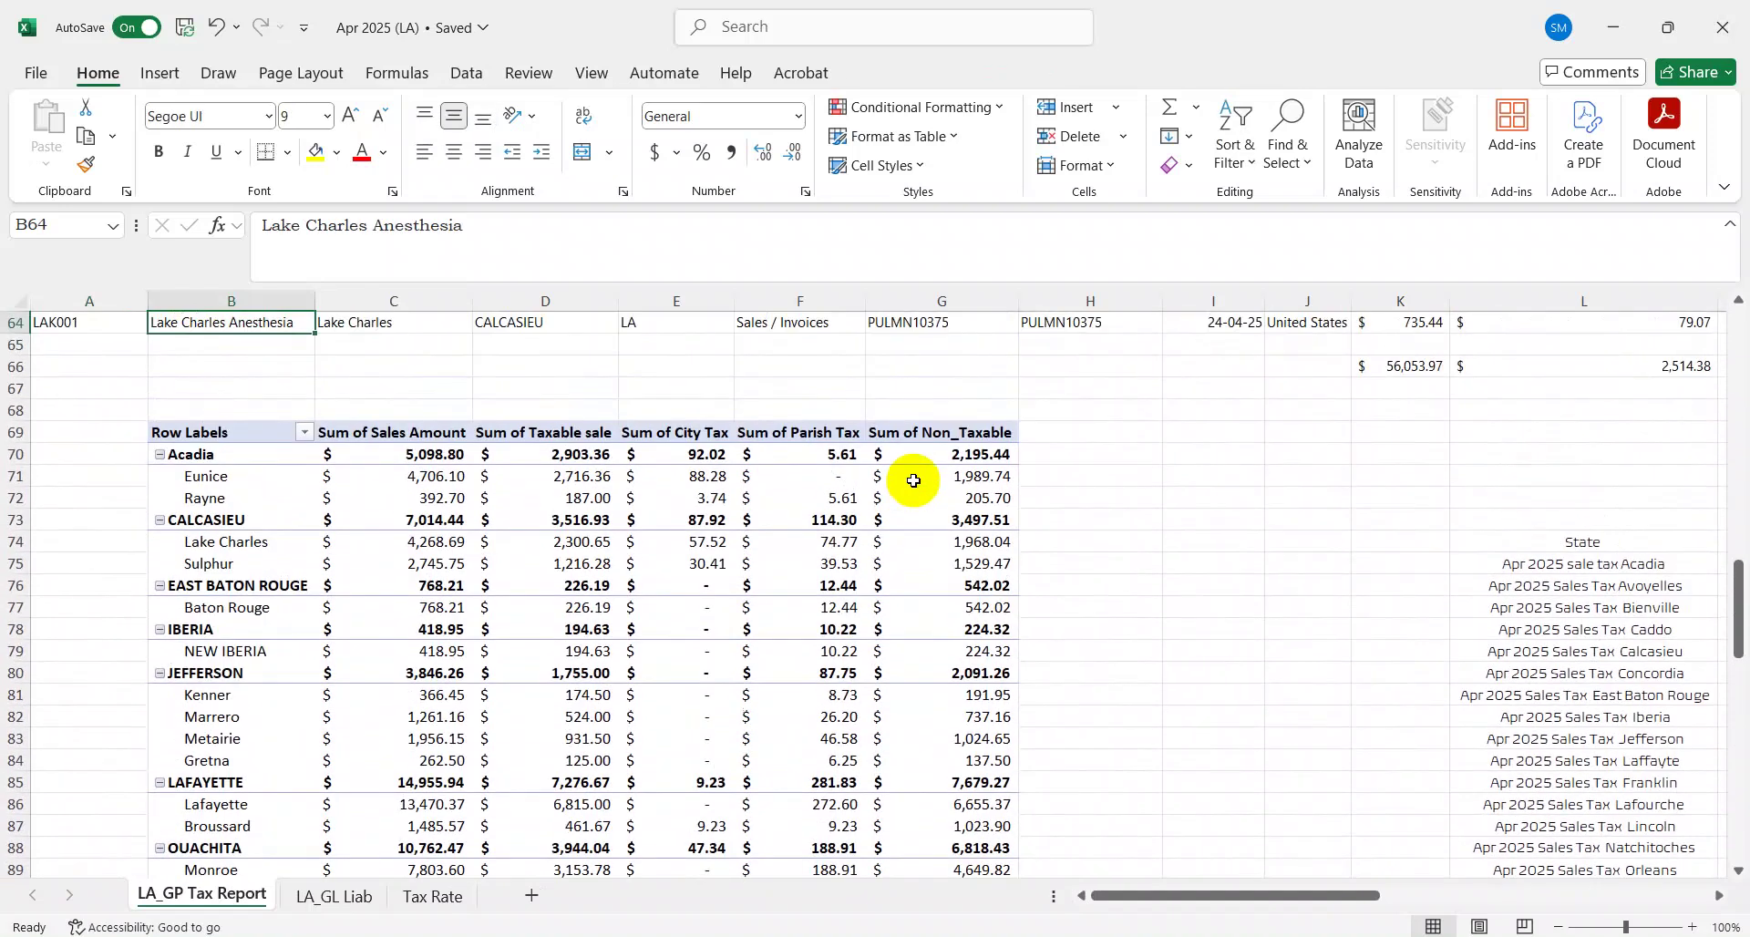
pyautogui.hotkey('ctrl', 'Down')
pyautogui.hotkey('ctrl', 'Down')
pyautogui.hotkey('ctrl', 'Up')
pyautogui.press('Up')
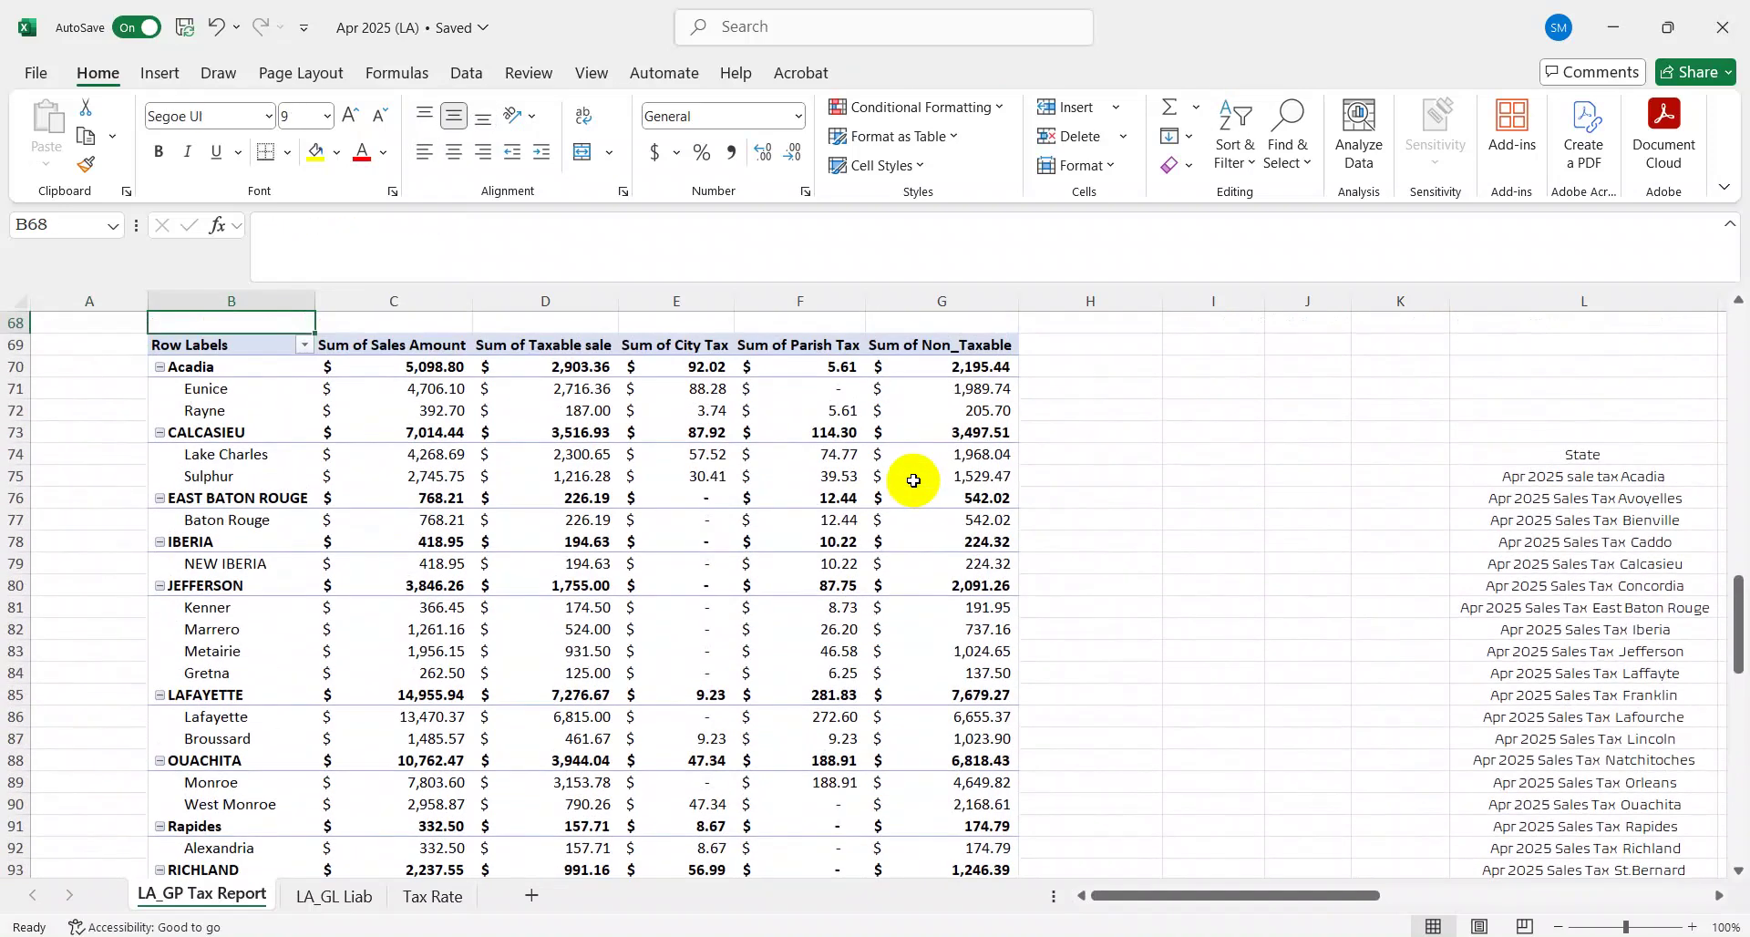
pyautogui.press('Down')
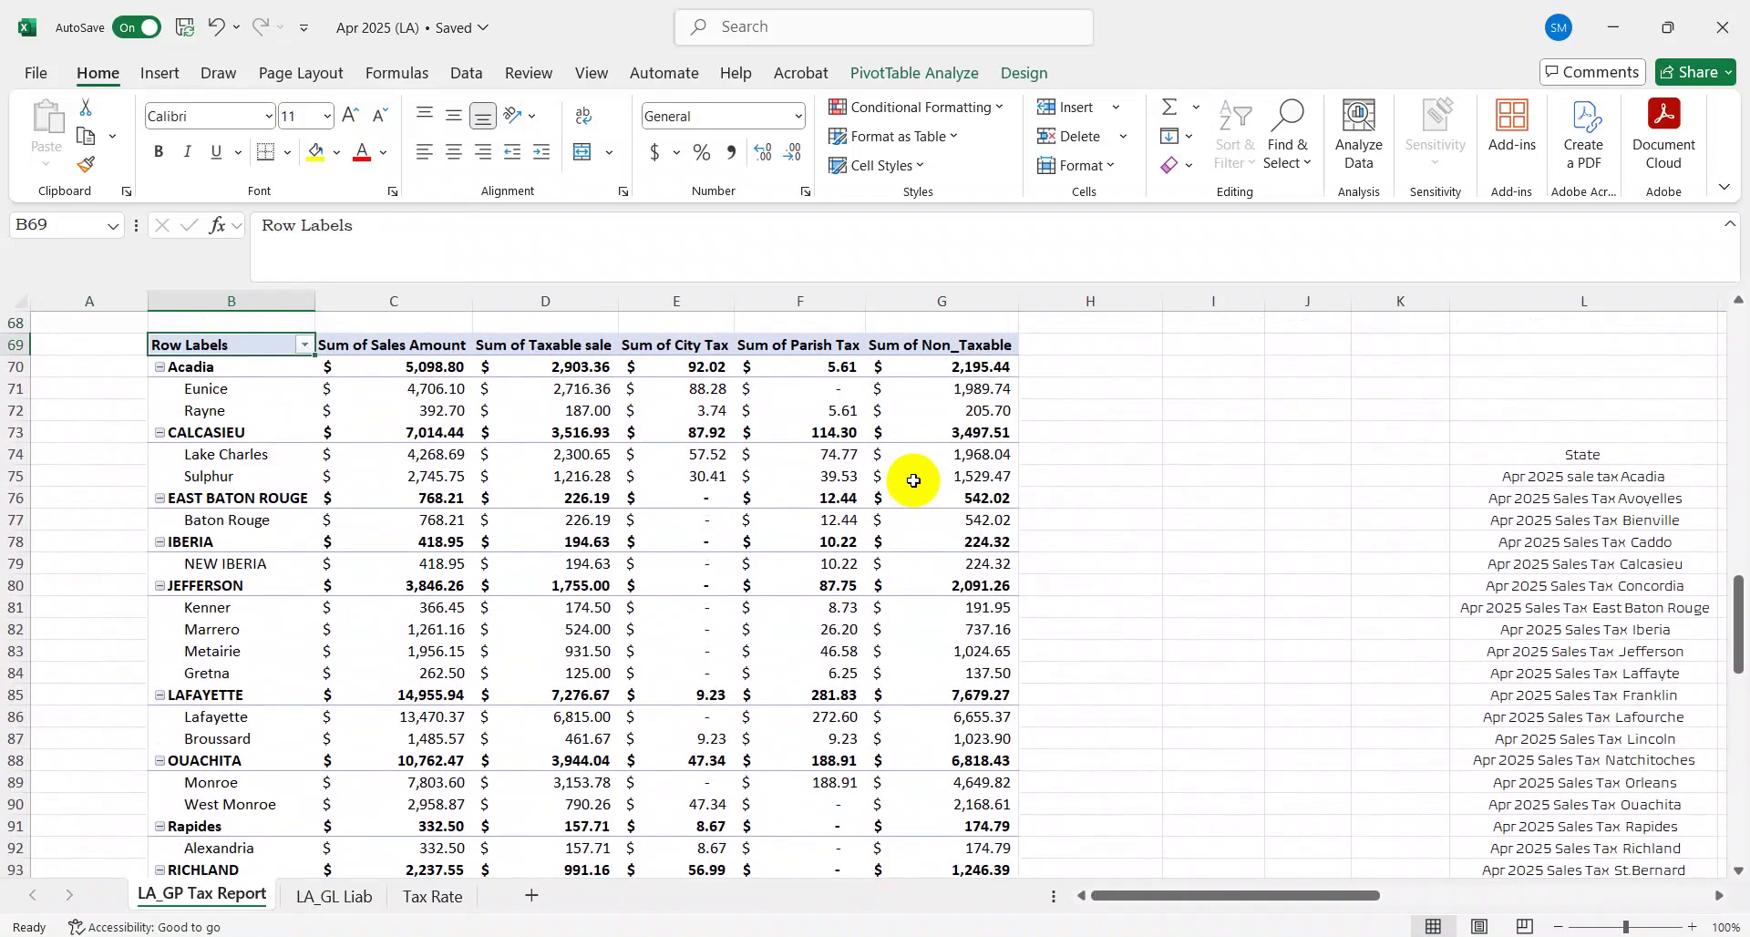
# Switch to the Parish E-File site and review the filing period, location and list of parish returns on the File Return page
pyautogui.hotkey('alt', 'Tab')
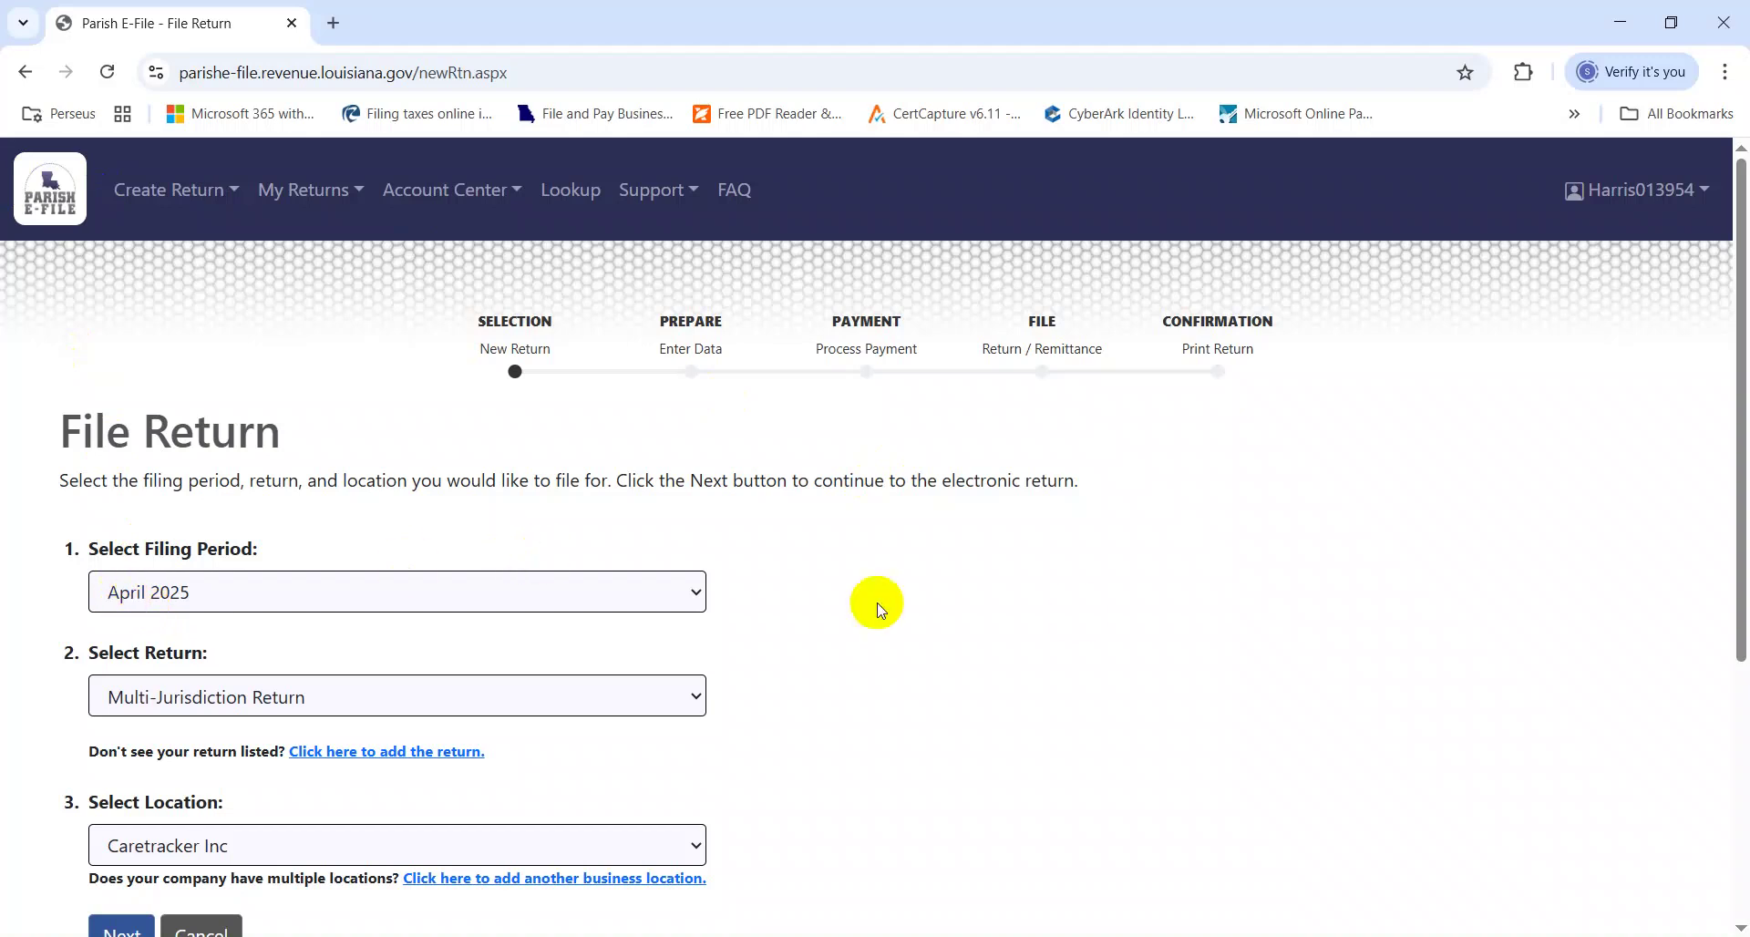
pyautogui.moveTo(1739, 527); pyautogui.dragTo(1744, 704)
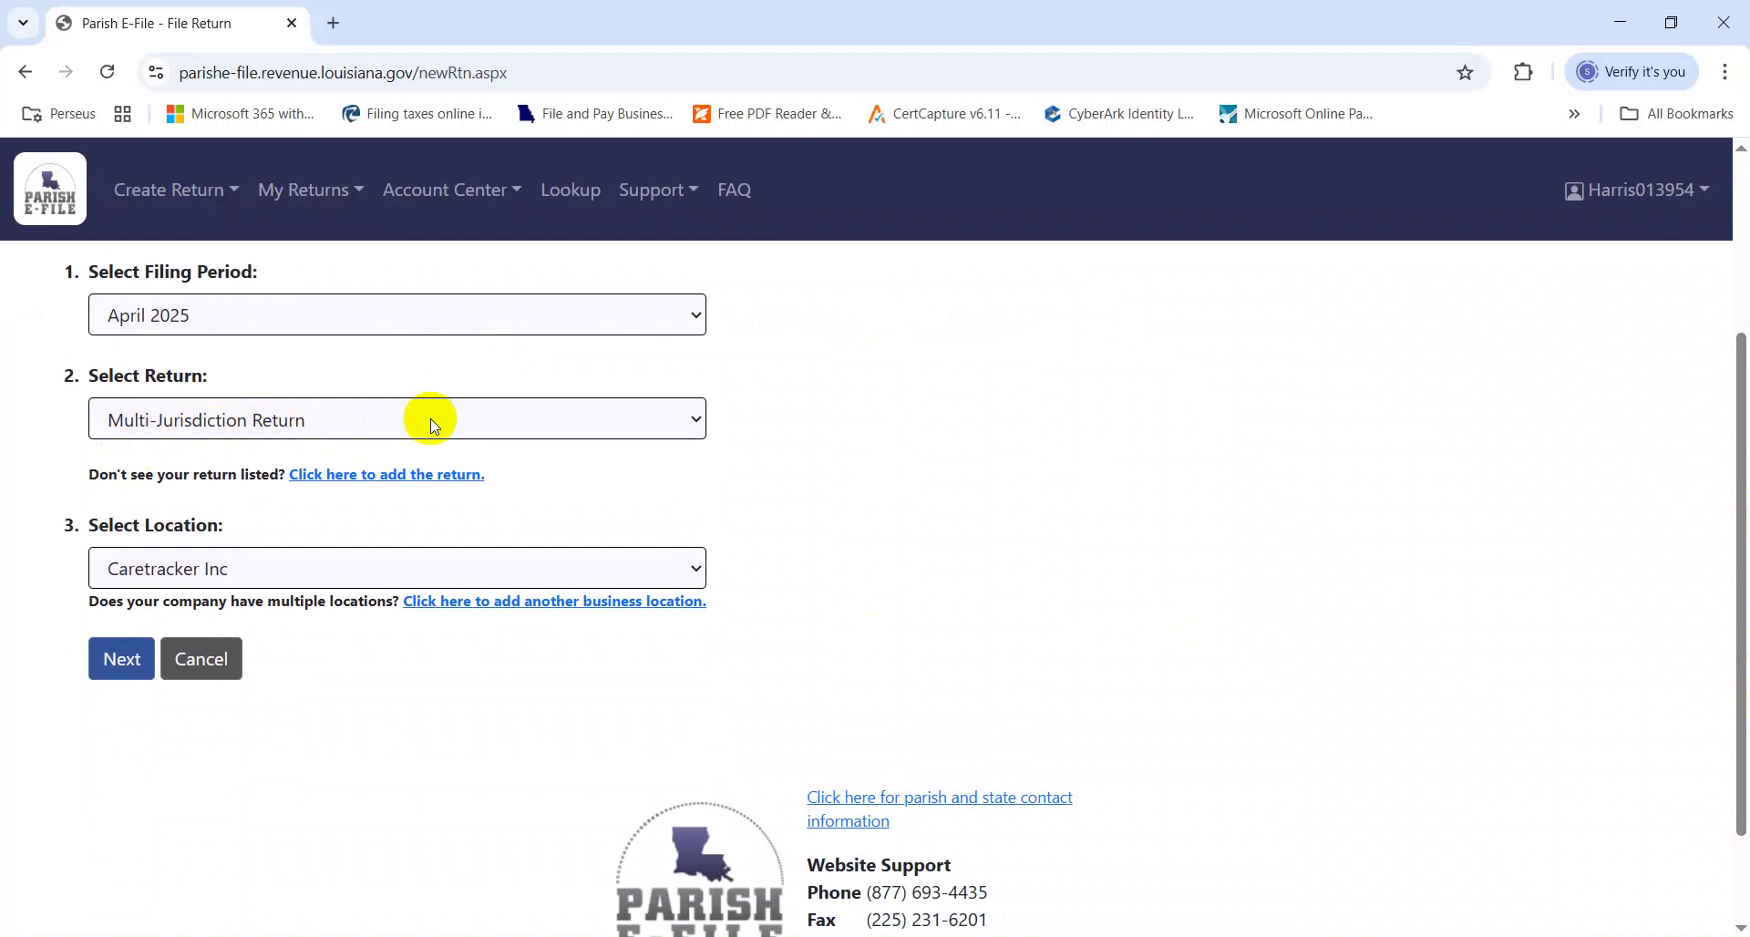
pyautogui.moveTo(1731, 519); pyautogui.dragTo(1716, 376)
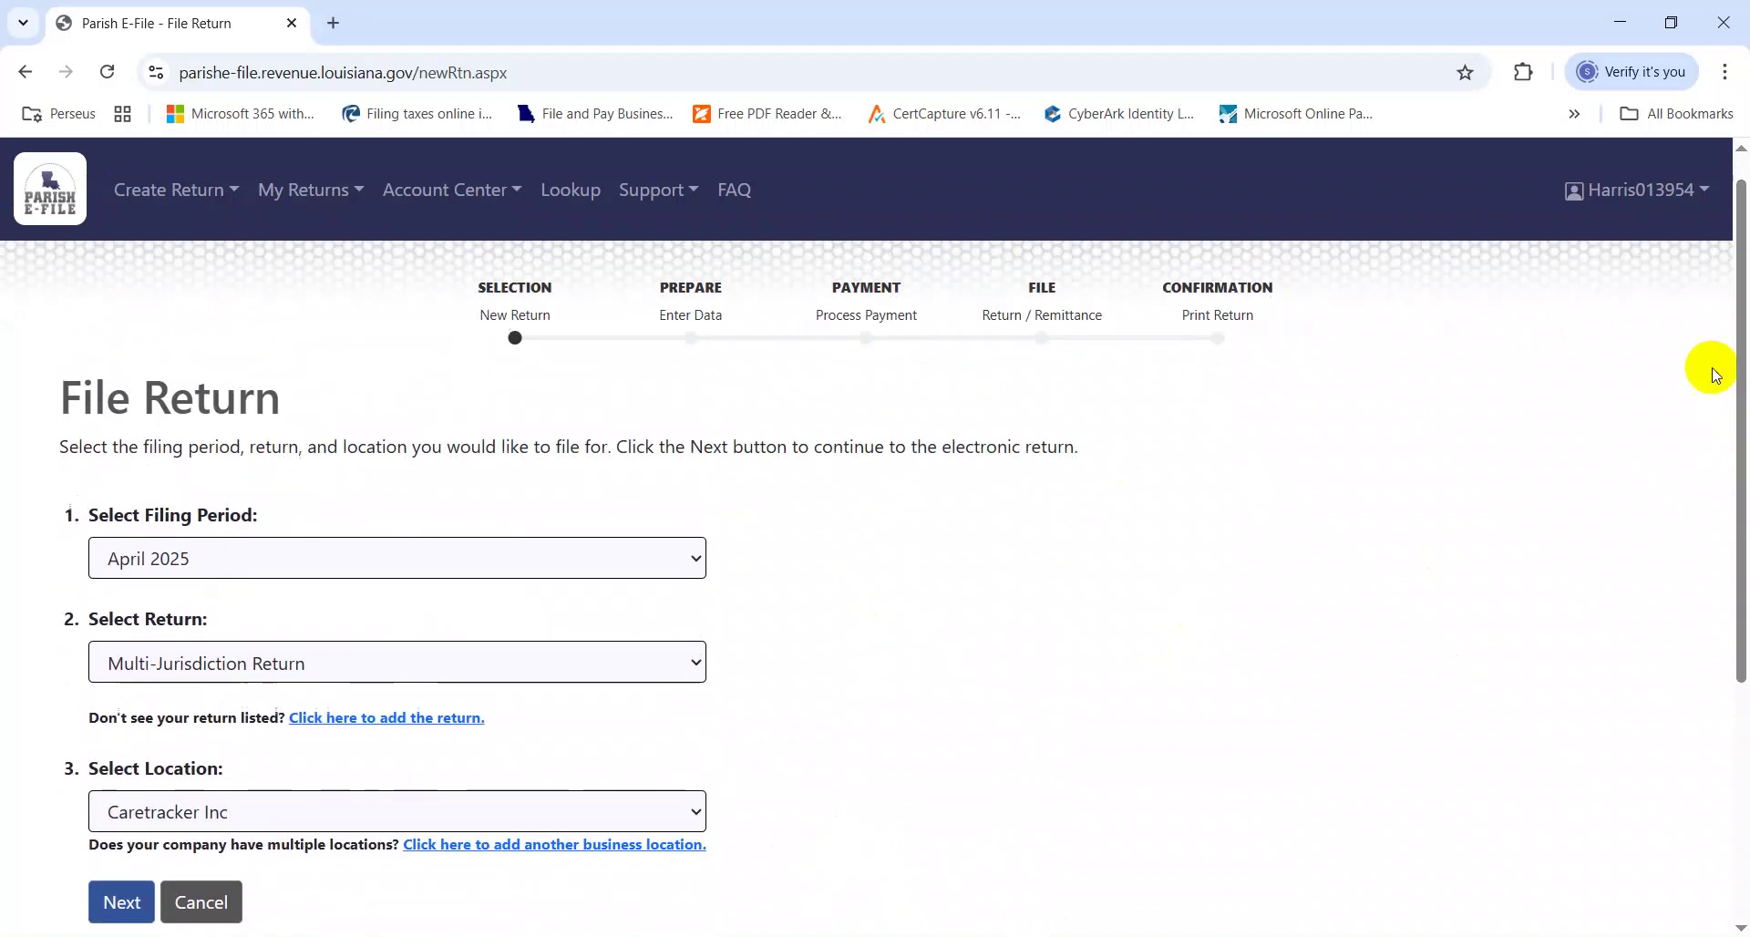
pyautogui.click(187, 663)
pyautogui.click(190, 663)
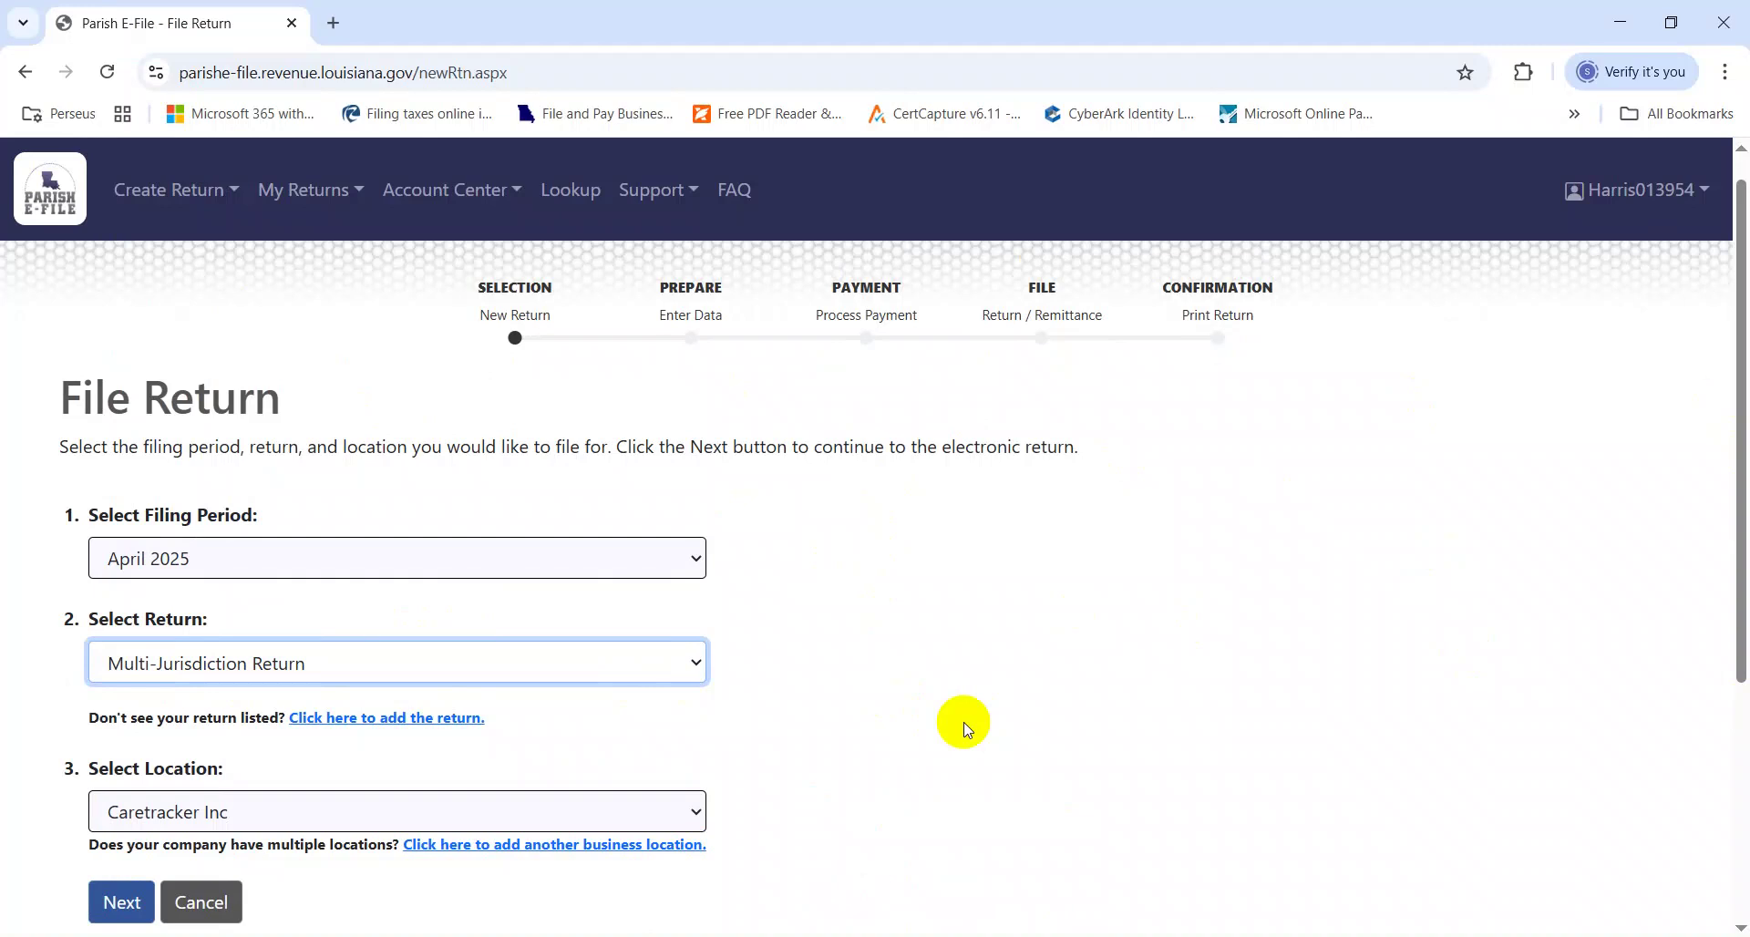
pyautogui.click(586, 660)
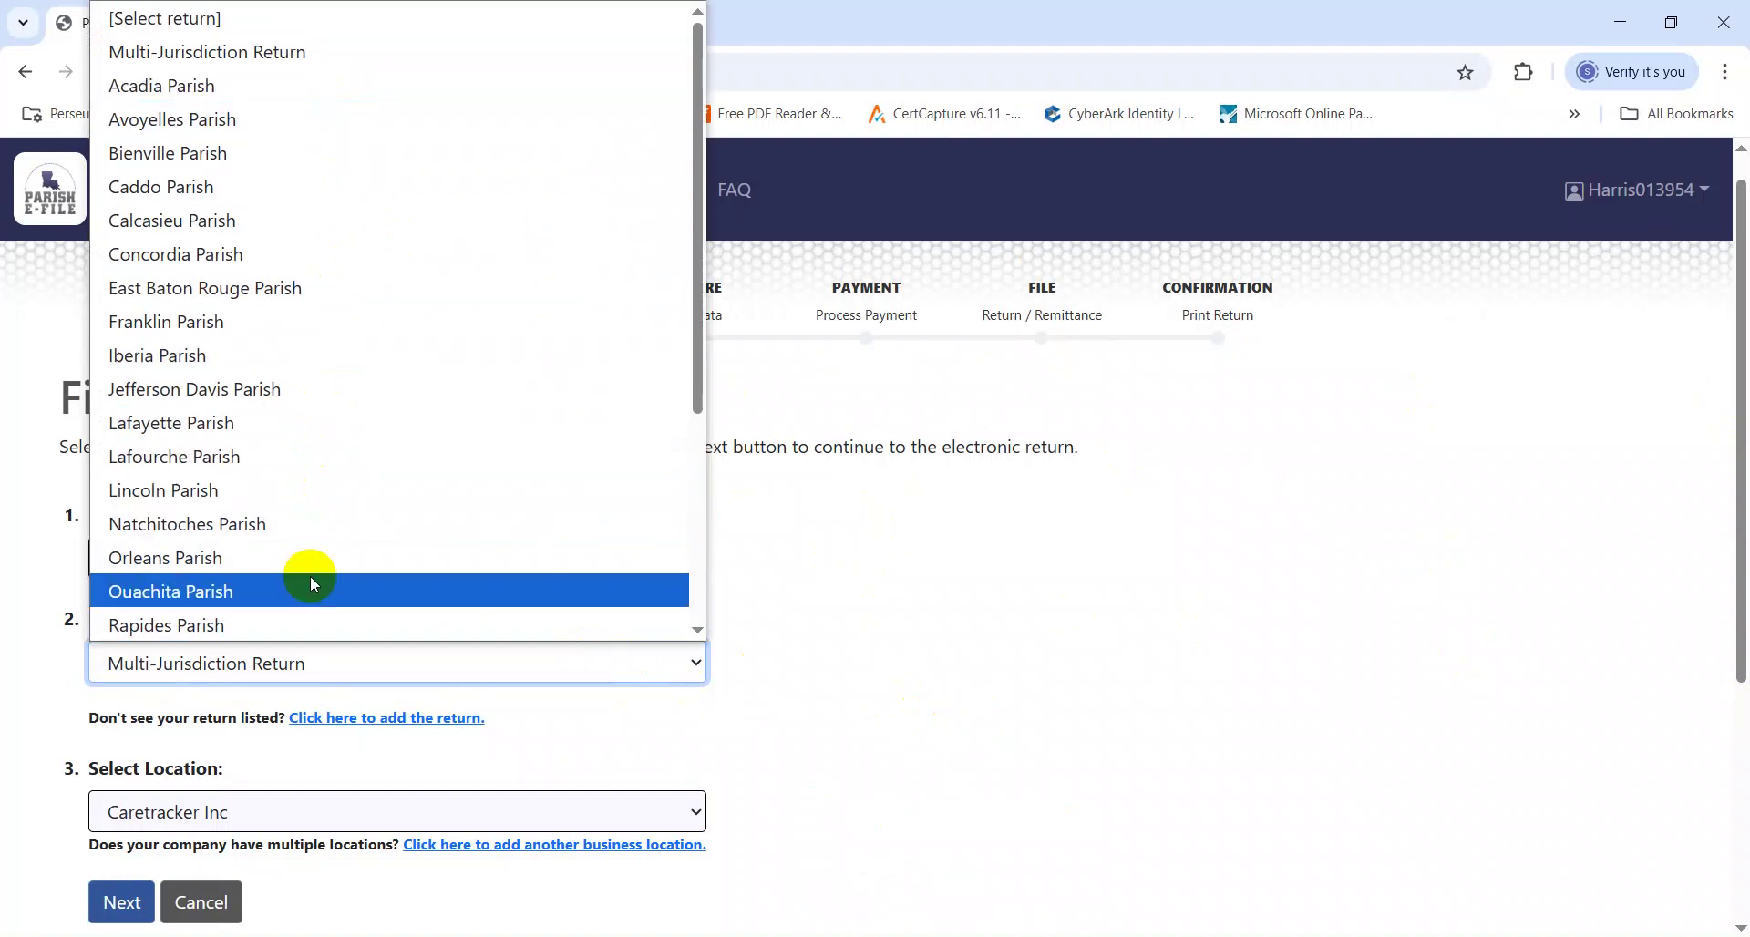
pyautogui.click(881, 526)
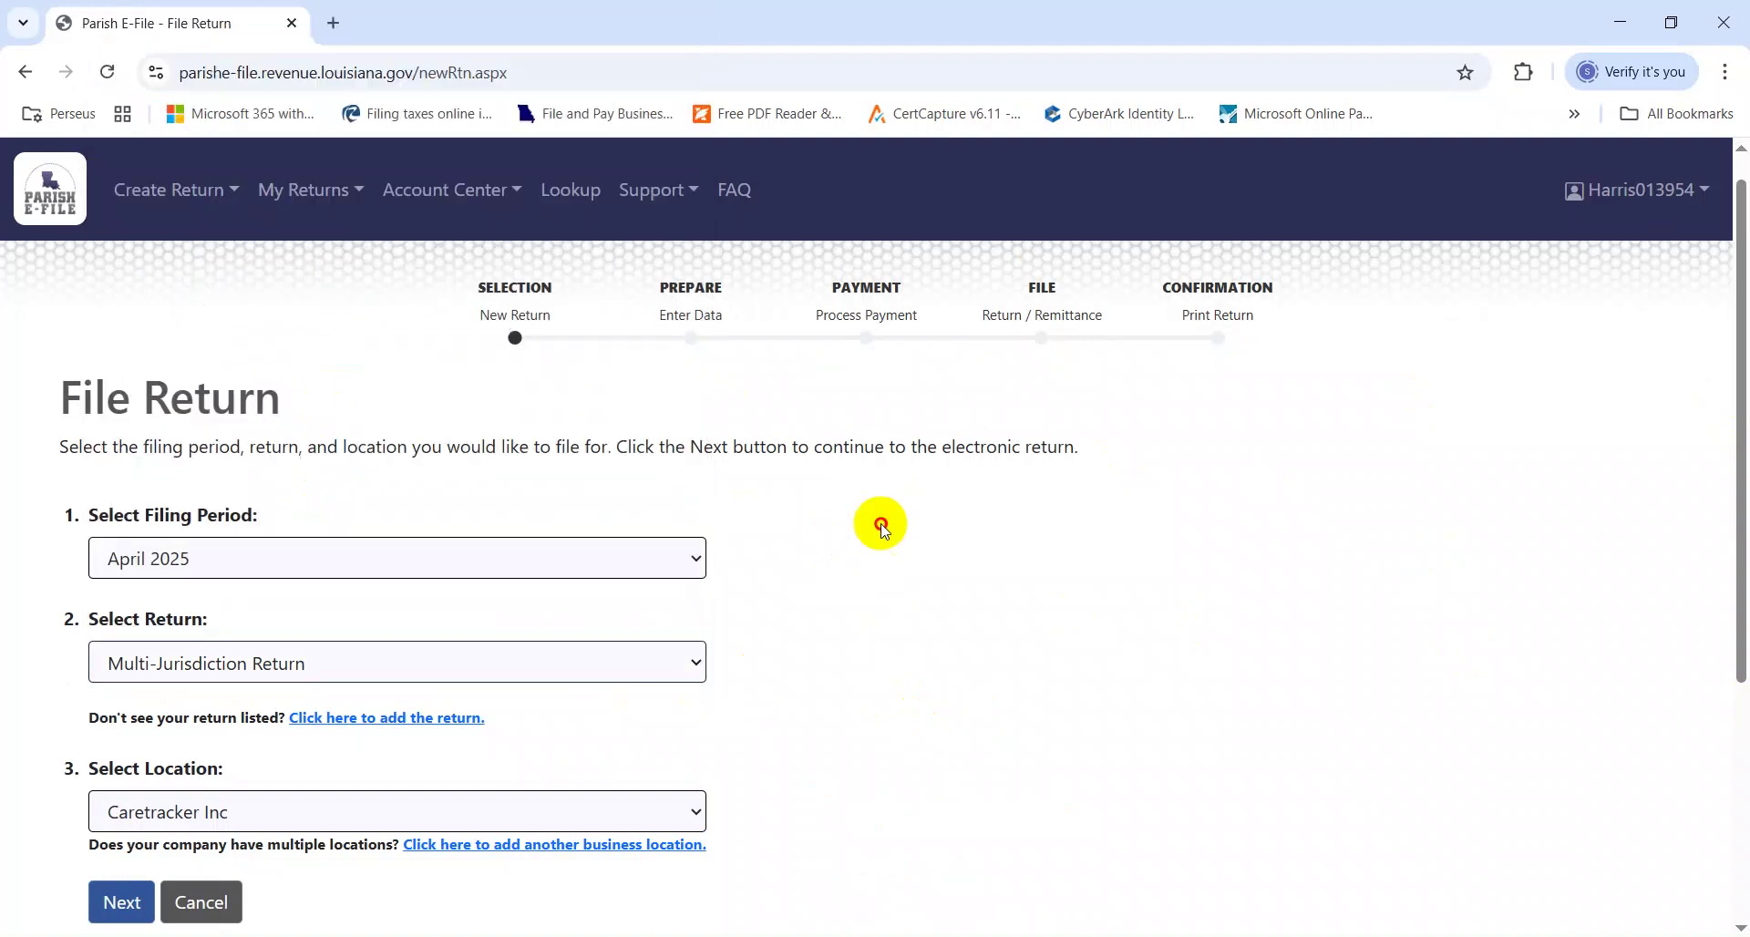
pyautogui.click(461, 663)
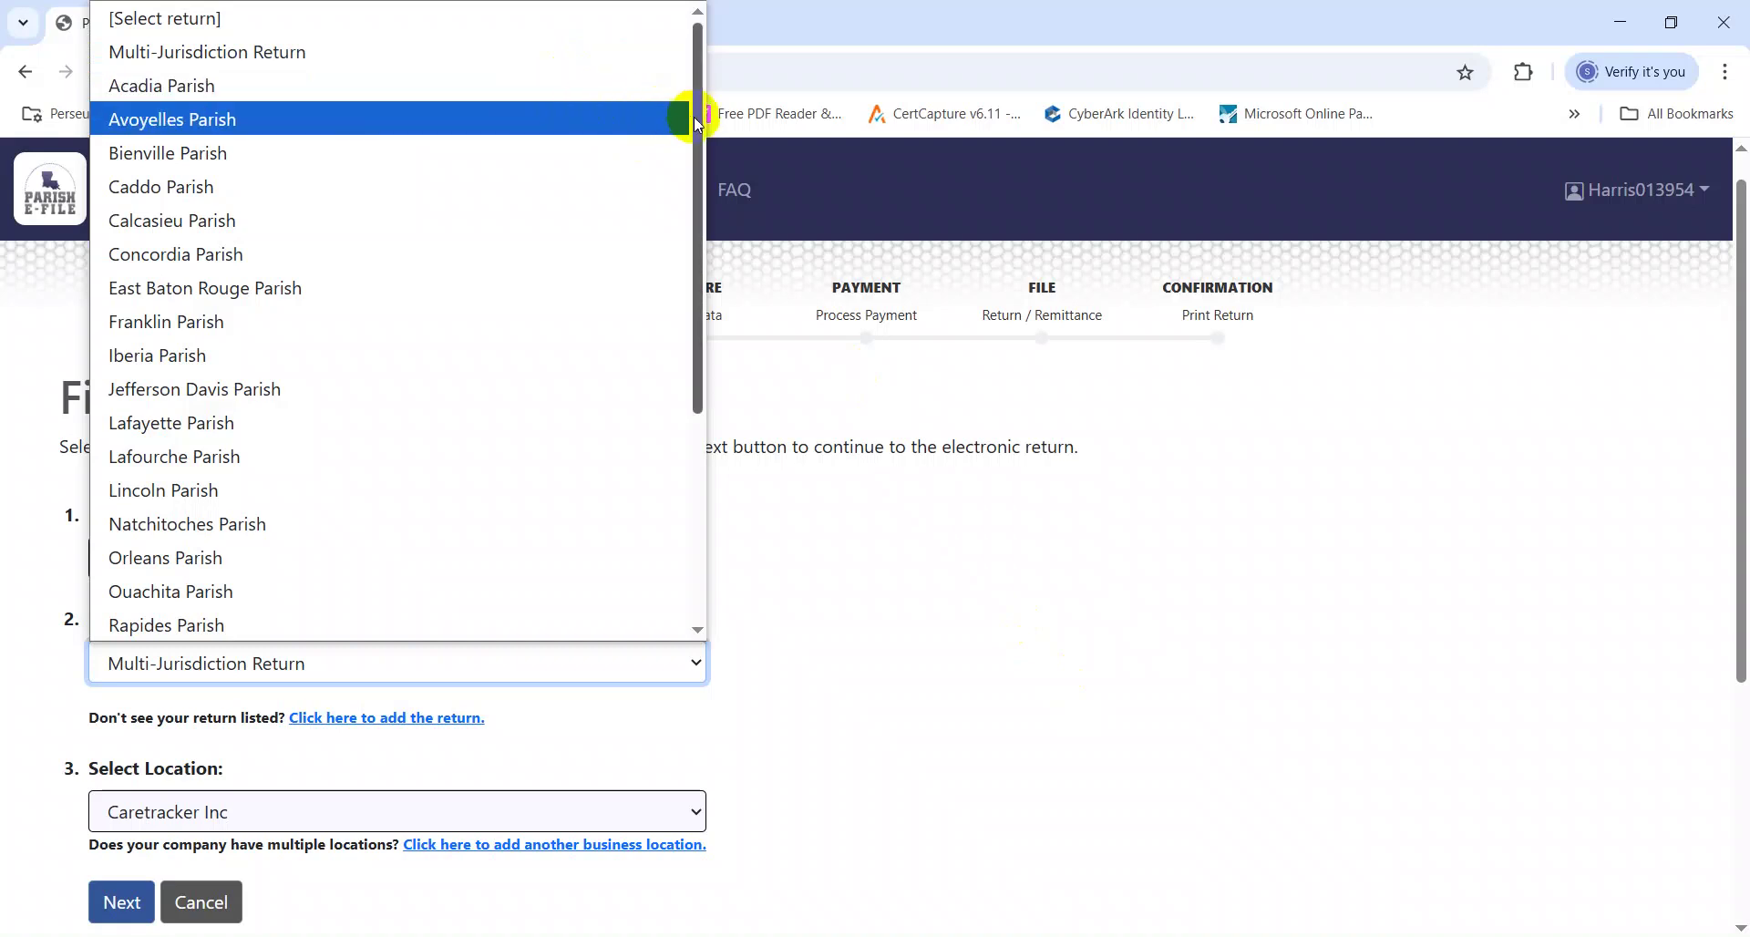
pyautogui.click(1130, 518)
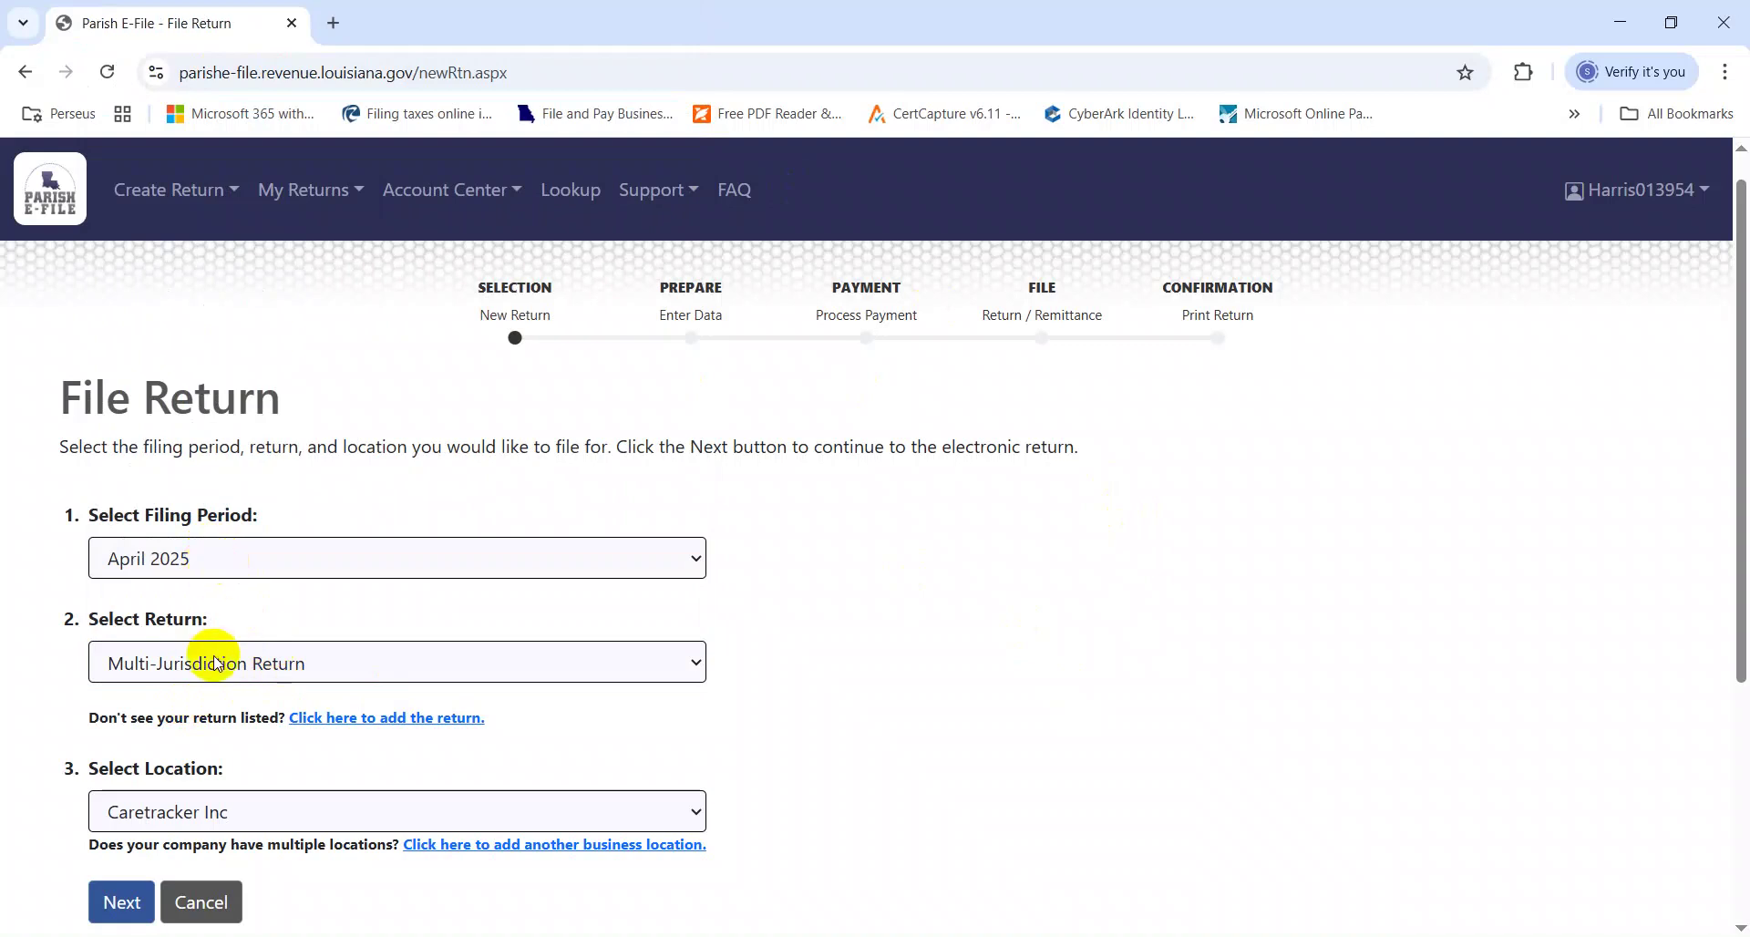
# After checking the first parish in the Excel pivot table, choose Acadia Parish as the return in Parish E-File and continue to data entry
pyautogui.hotkey('alt', 'Tab')
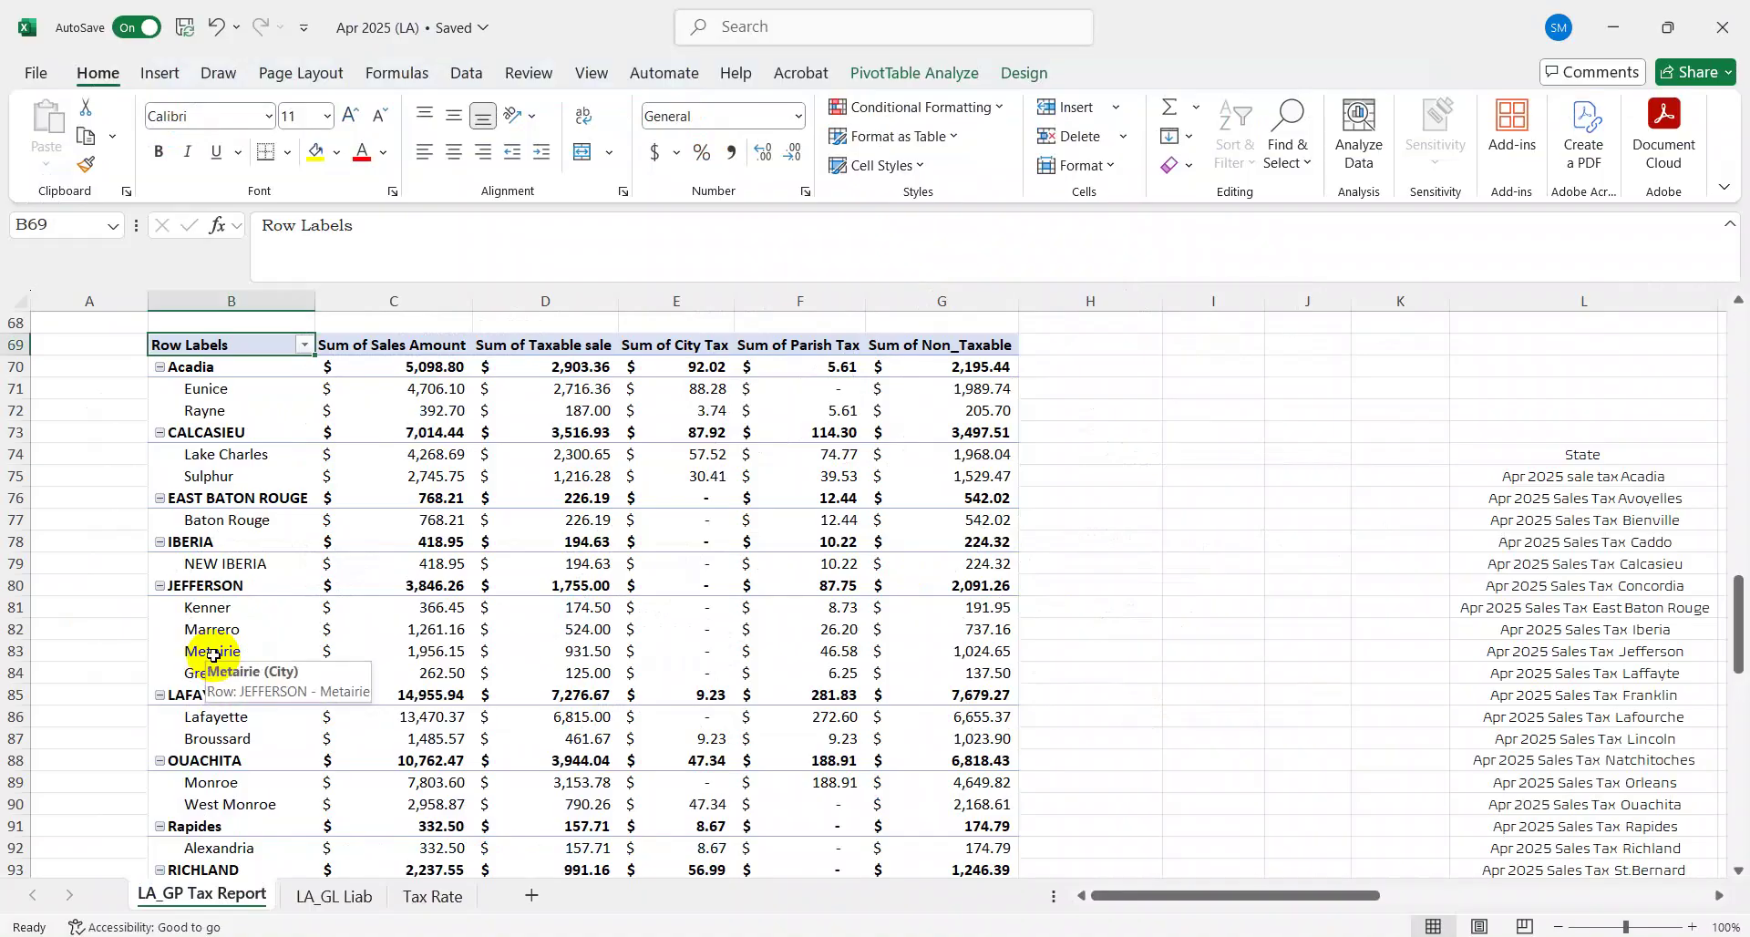
pyautogui.scroll(2, 213, 656)
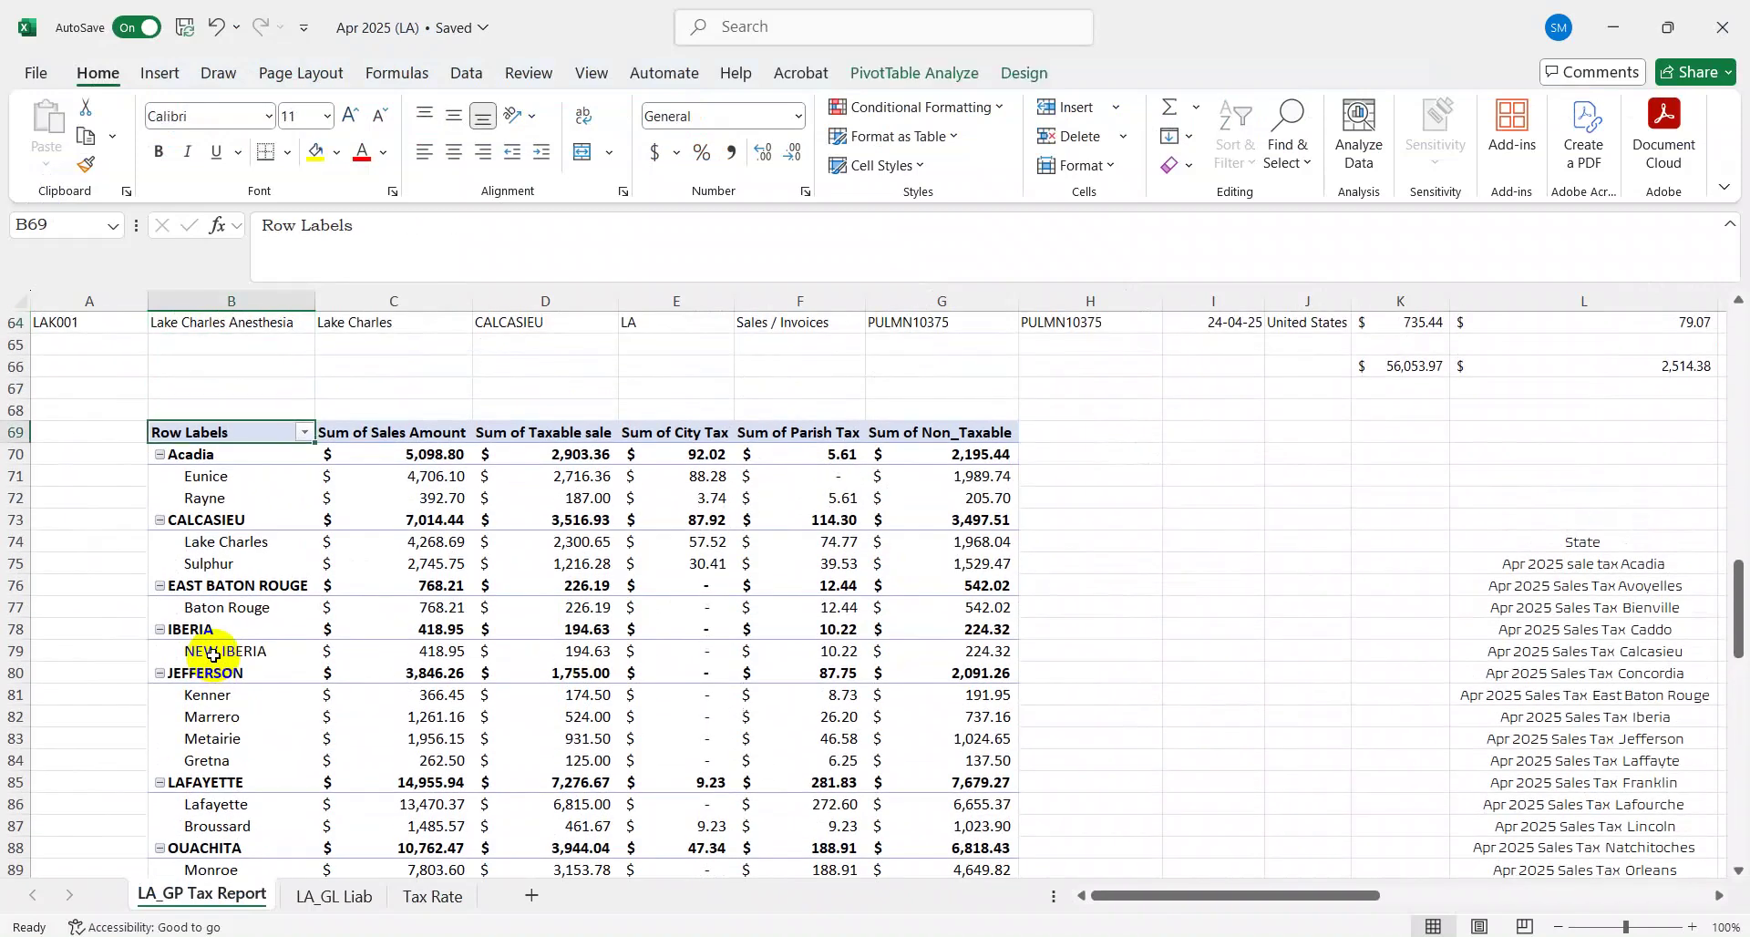
pyautogui.scroll(-3, 214, 656)
pyautogui.scroll(2, 213, 655)
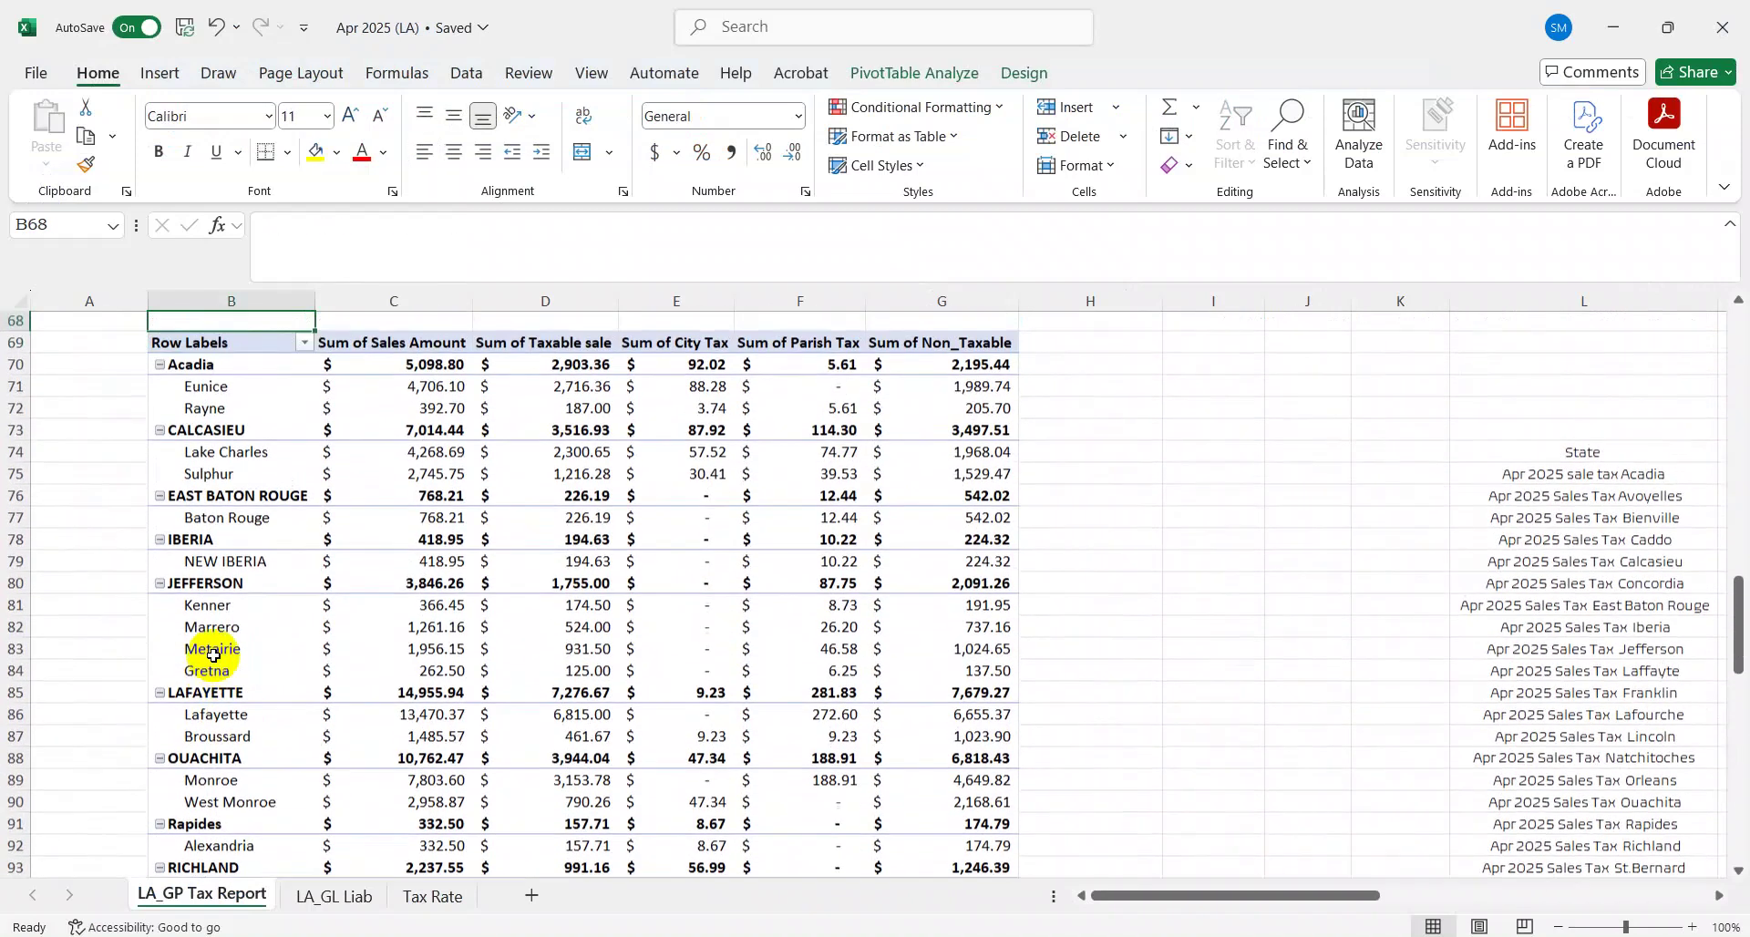
pyautogui.press('Down')
pyautogui.hotkey('alt', 'Tab')
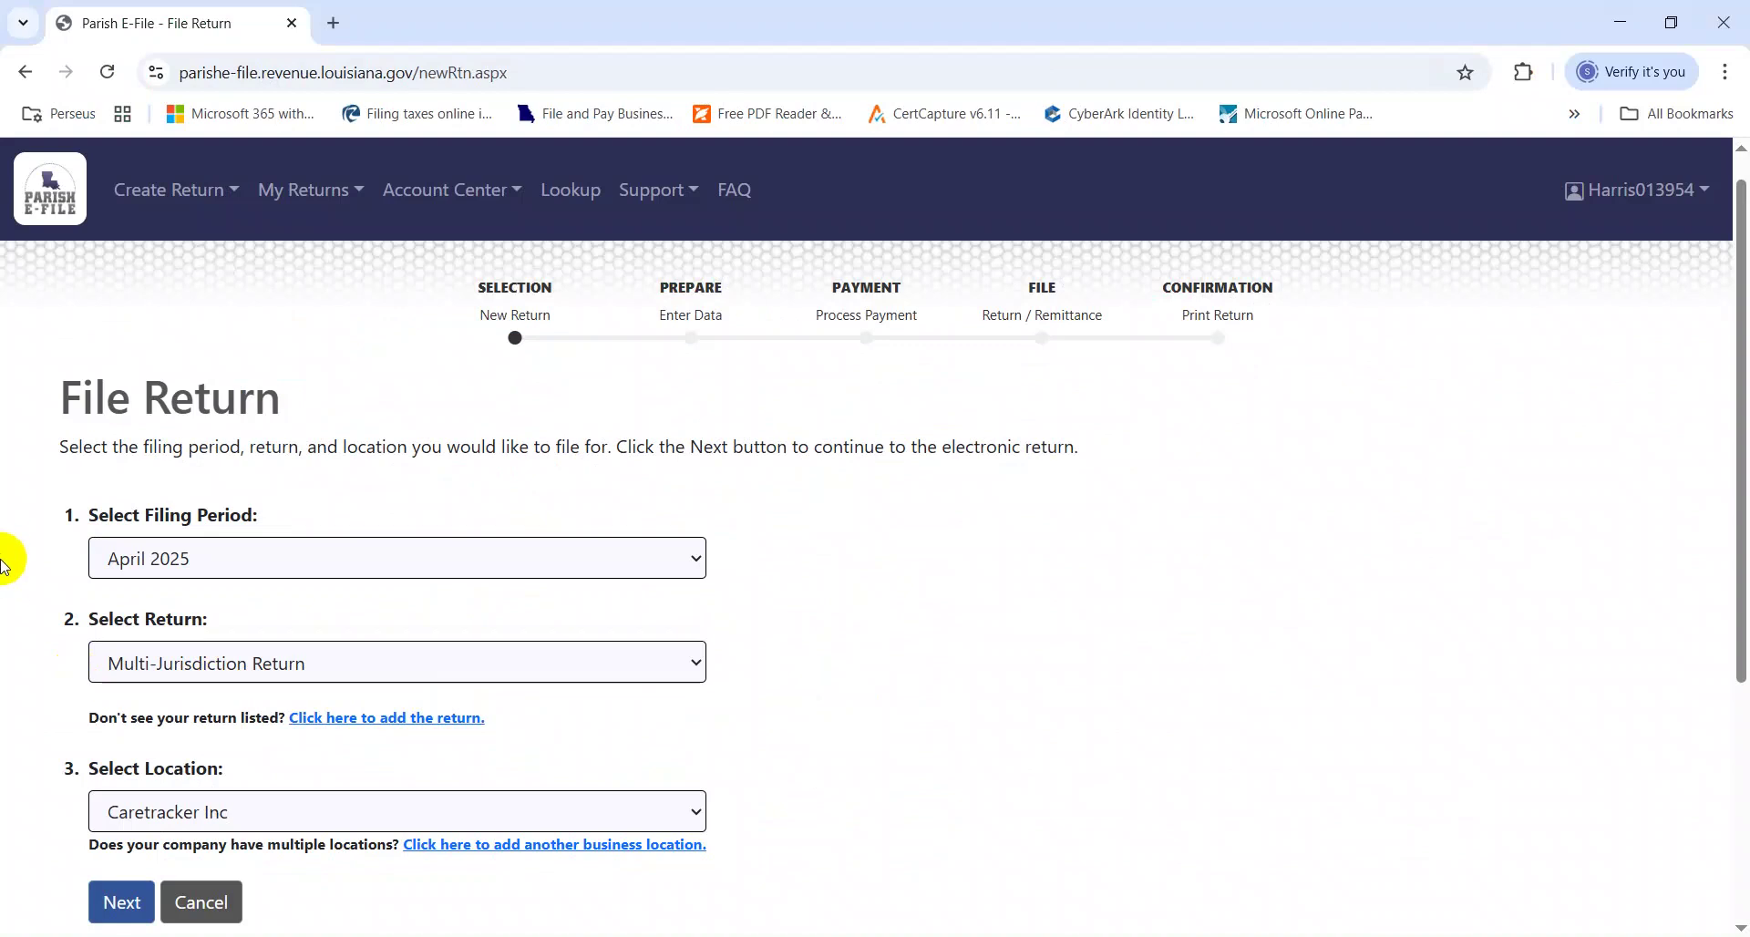
pyautogui.click(146, 663)
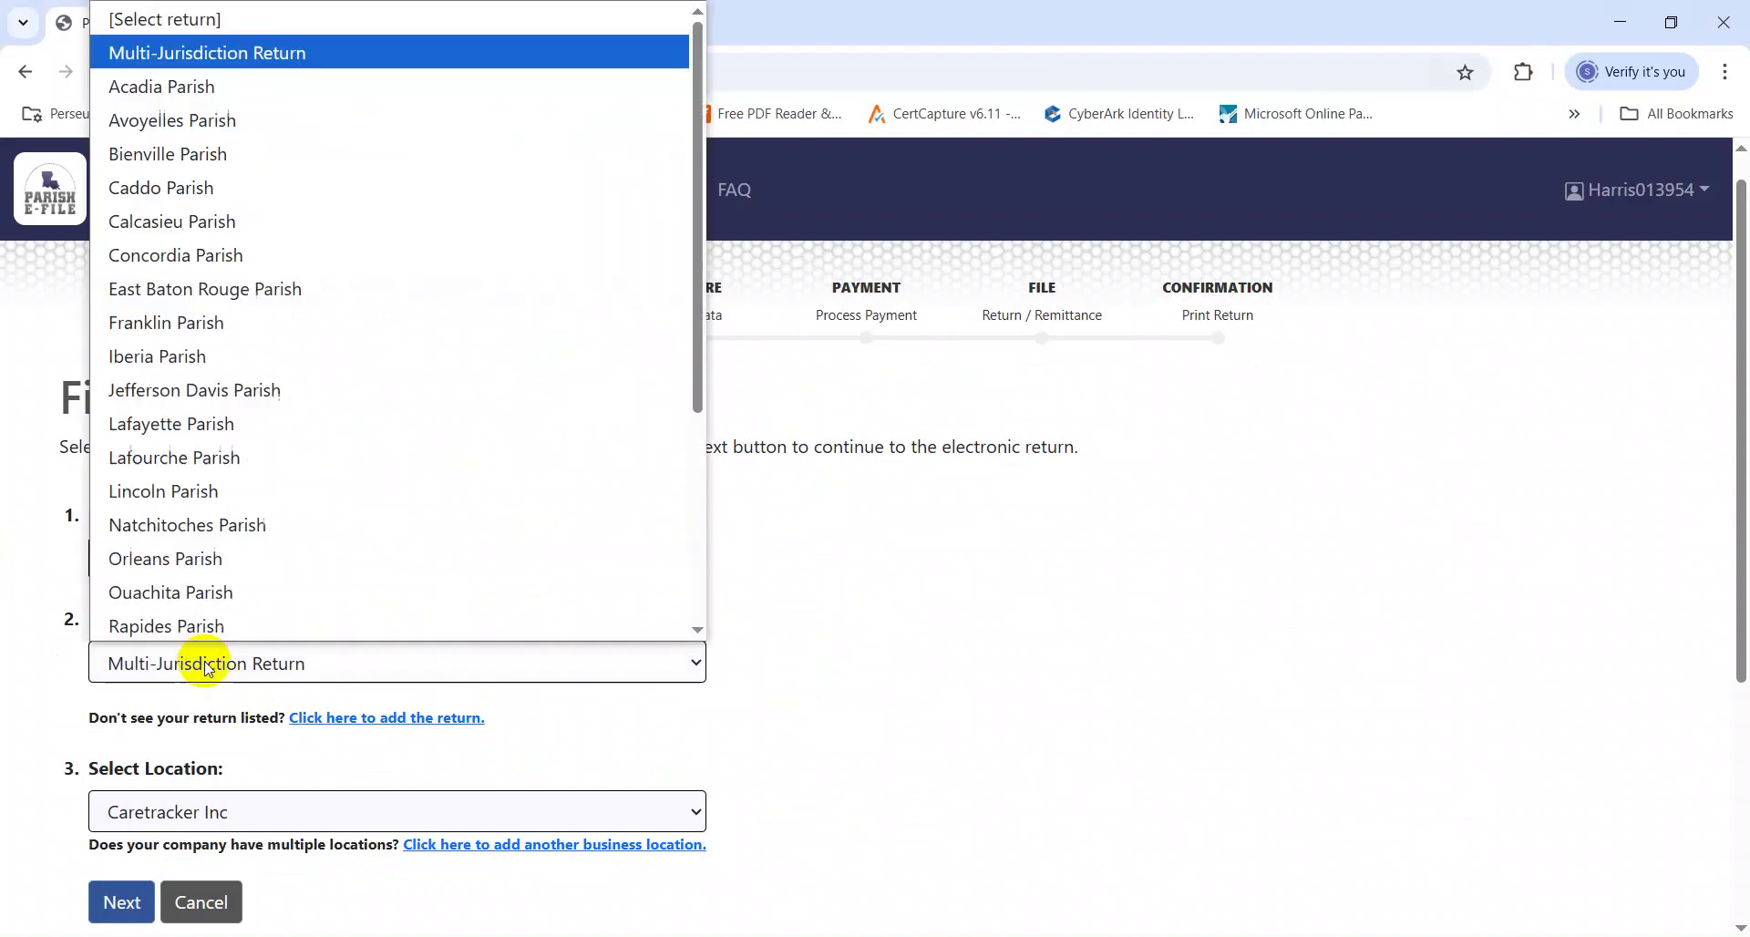
pyautogui.click(177, 82)
pyautogui.click(125, 902)
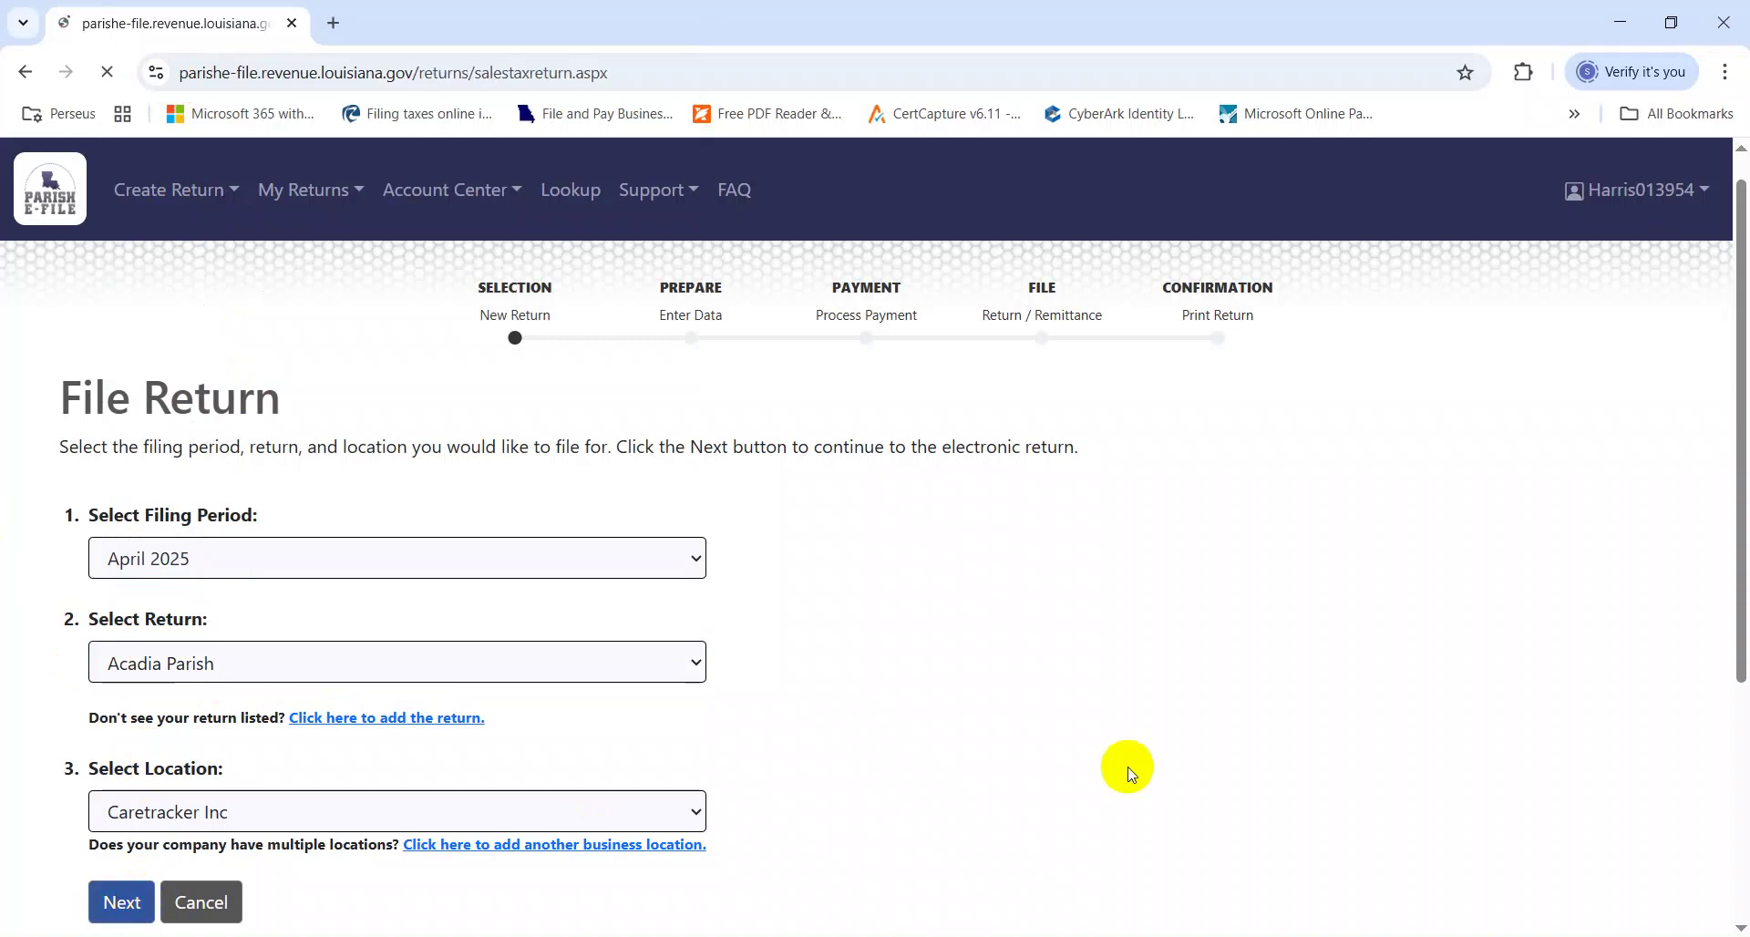
# Copy Acadia's total sales amount, 5,098.80, from the Excel pivot table into line 1 (gross sales) of the Acadia Parish return
pyautogui.click(1422, 797)
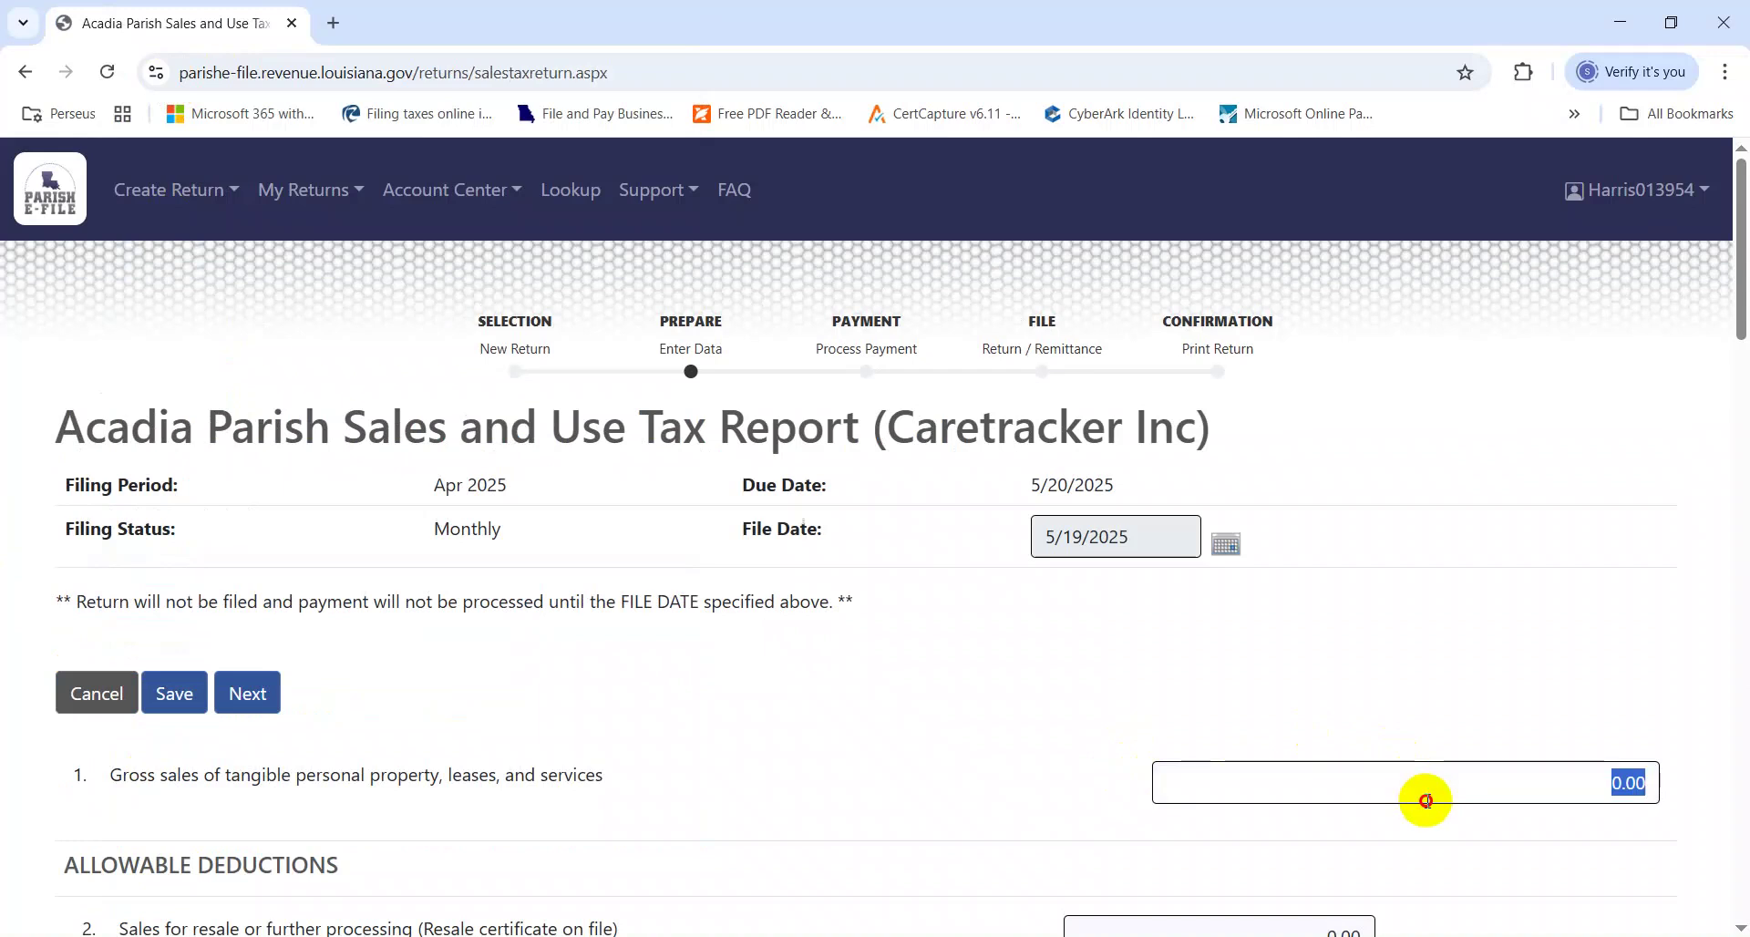
pyautogui.hotkey('alt', 'Tab')
pyautogui.press('Right')
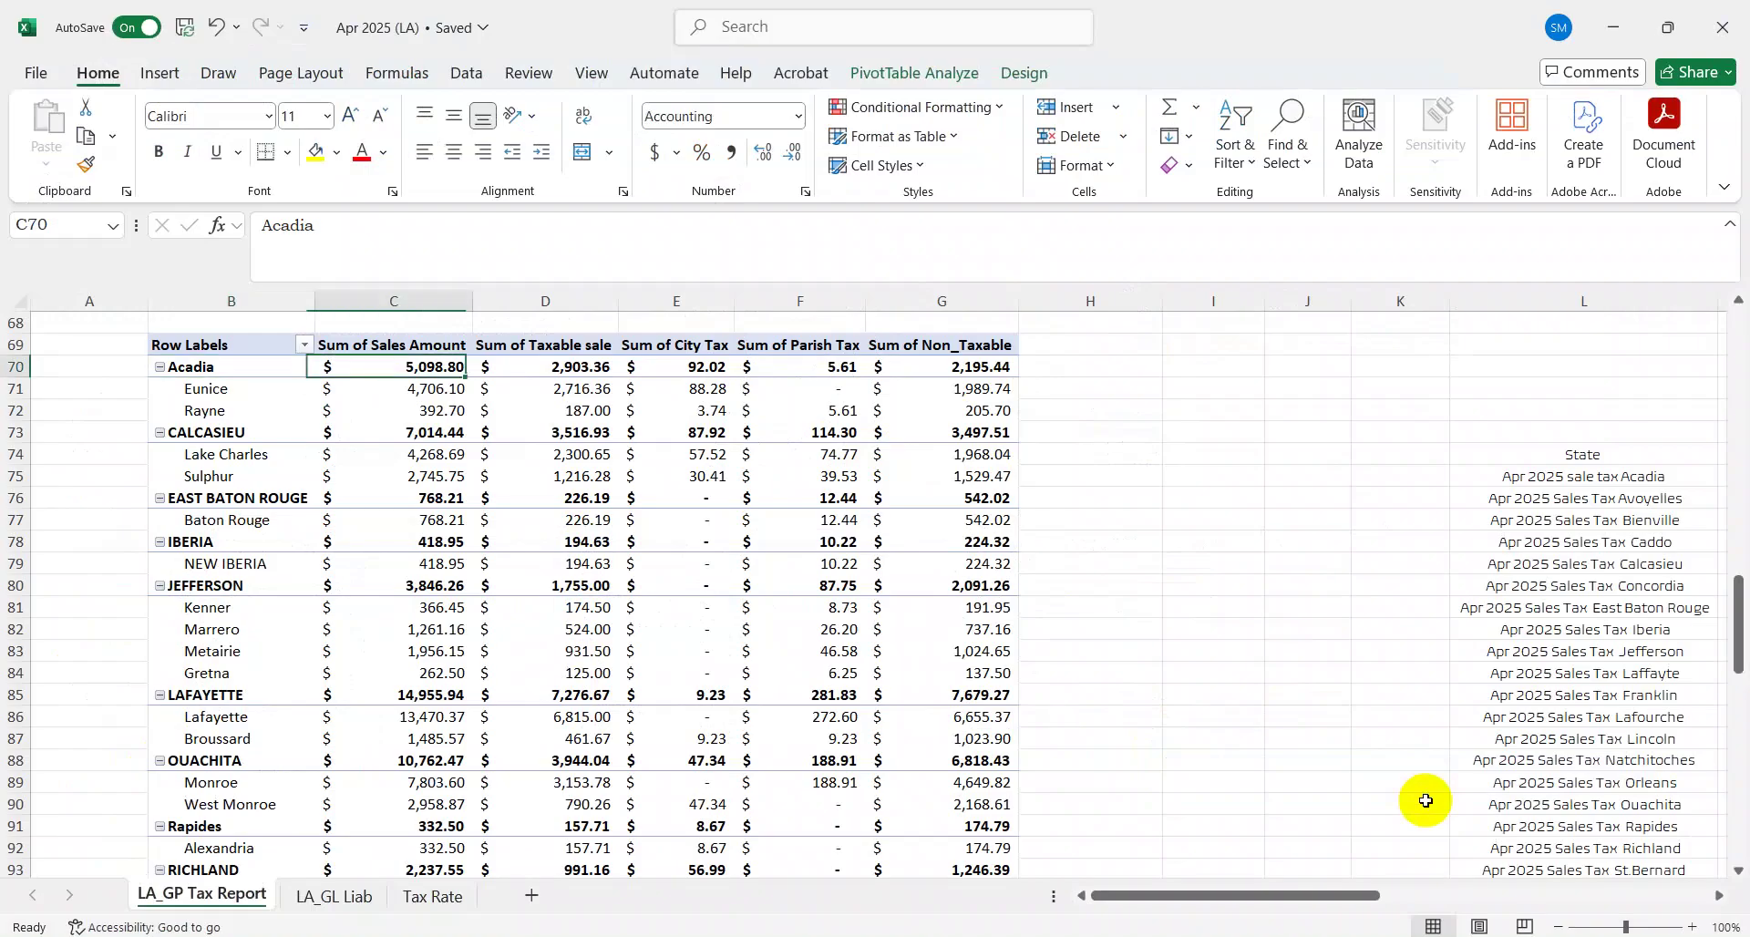
pyautogui.hotkey('ctrl', 'c')
pyautogui.hotkey('alt', 'Tab')
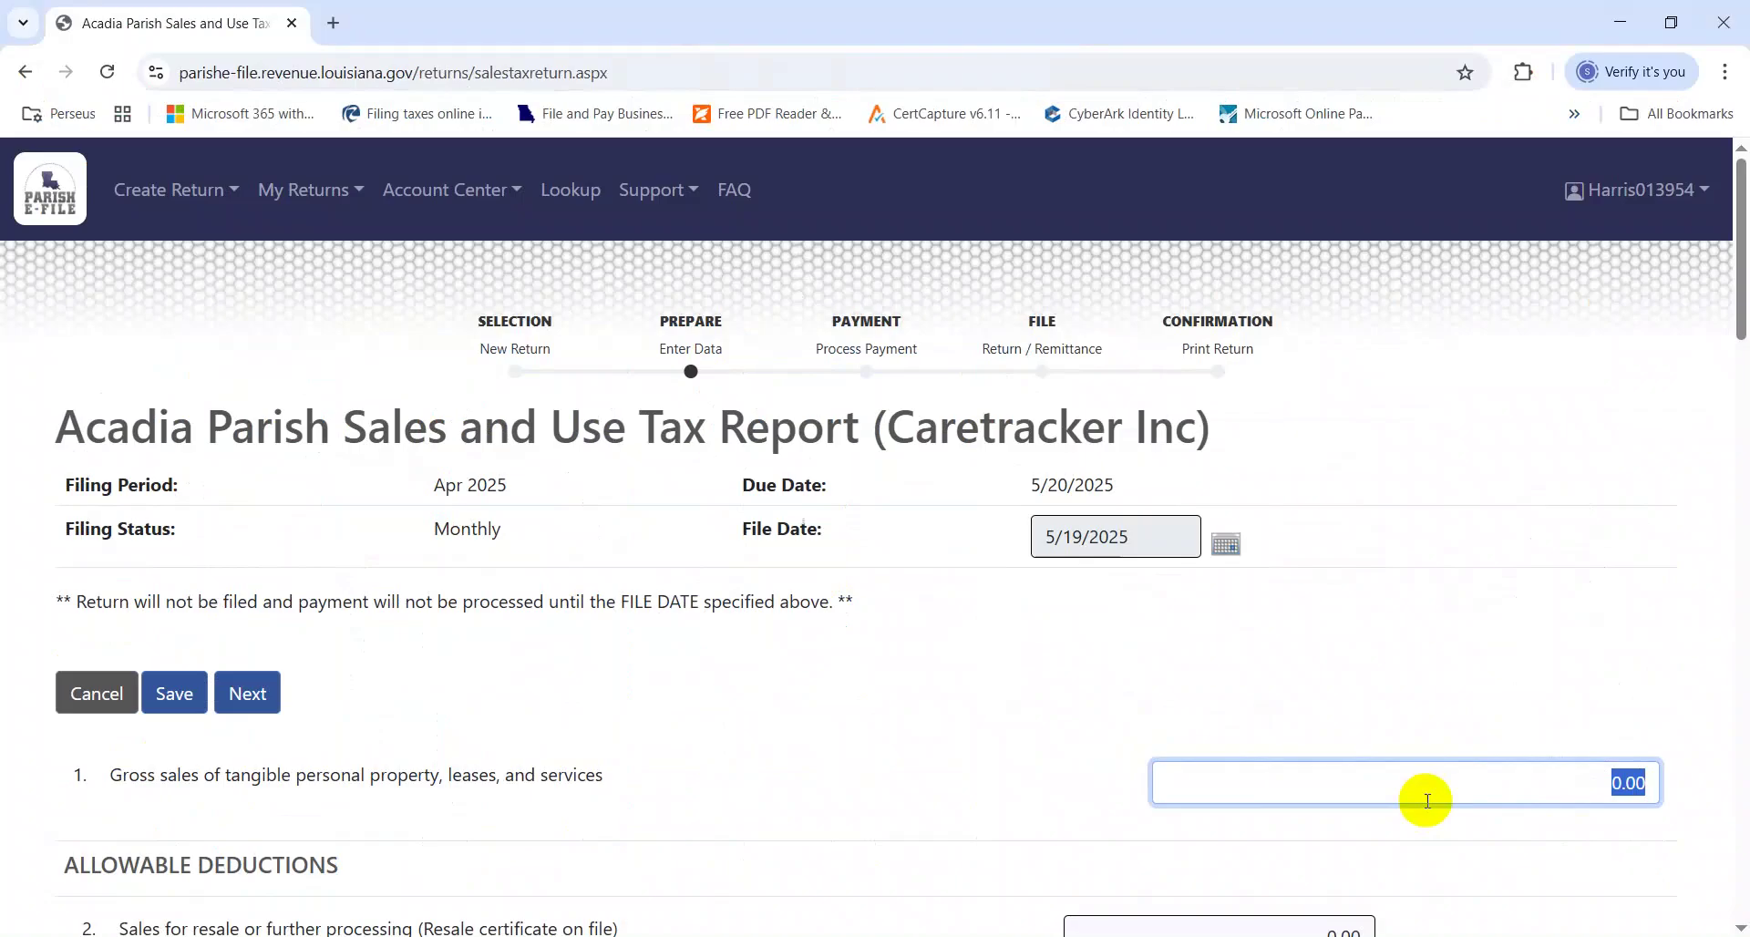
pyautogui.press('Tab')
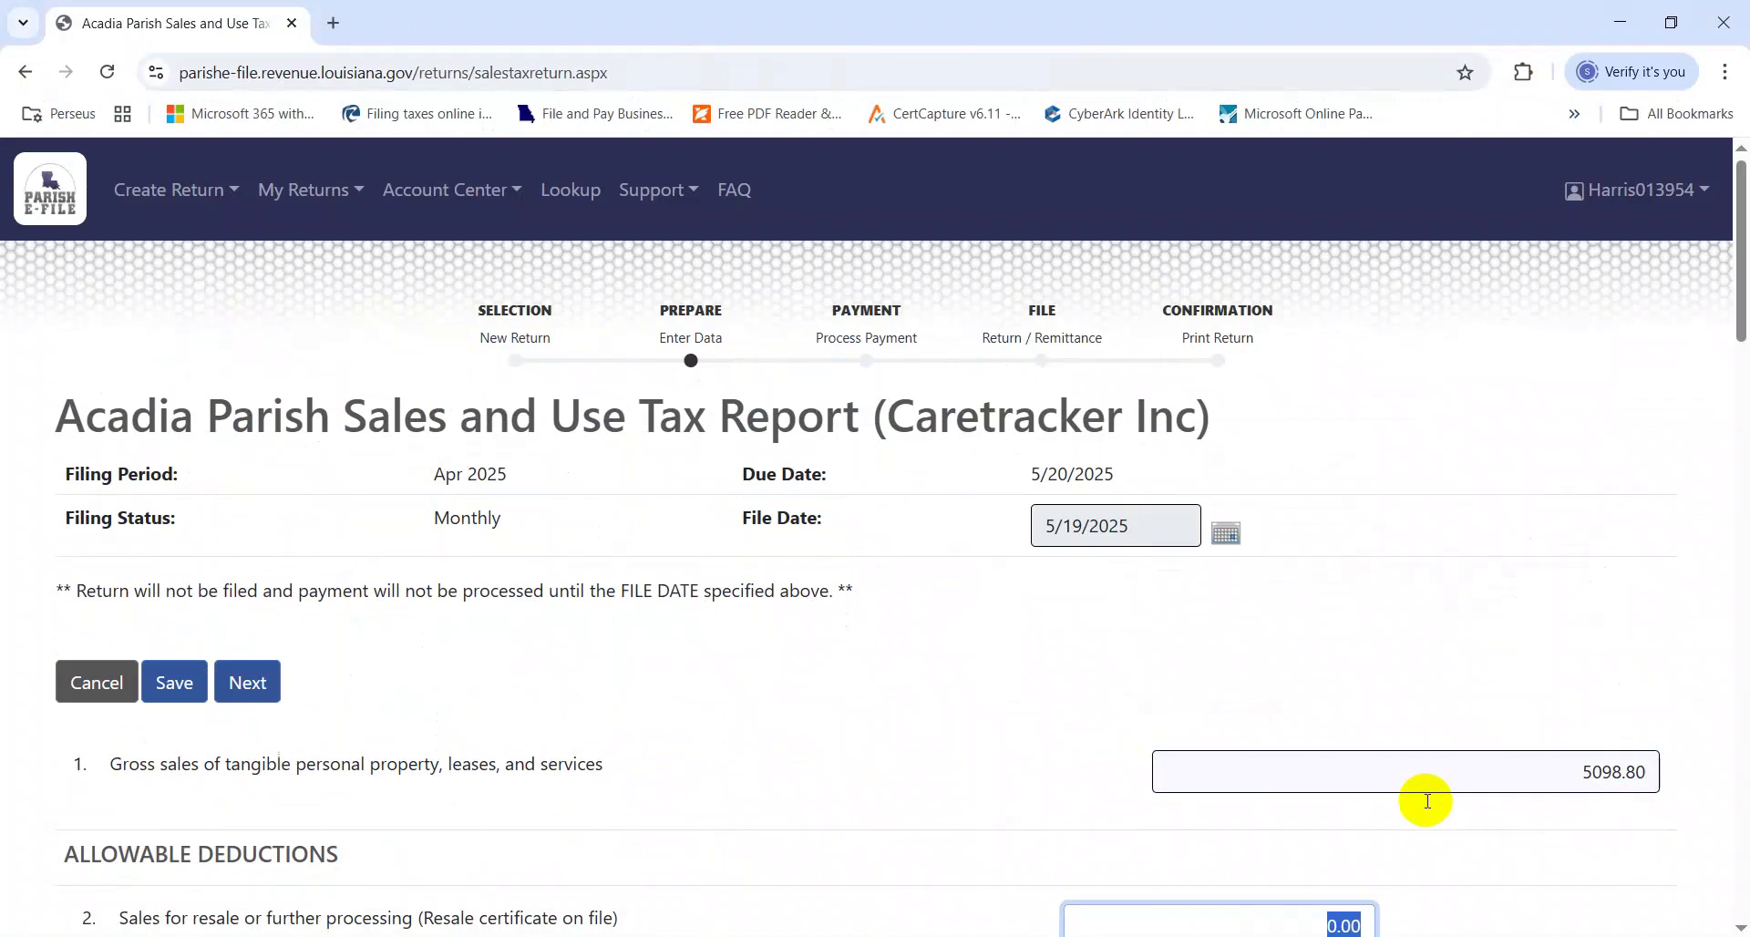
# Copy Acadia's total non-taxable amount, 2,195.44, from the pivot table into the allowable deductions of the Acadia Parish return
pyautogui.scroll(-3, 1742, 307)
pyautogui.hotkey('alt', 'Tab')
pyautogui.press('Right')
pyautogui.press('Right')
pyautogui.press('Right')
pyautogui.press('Right')
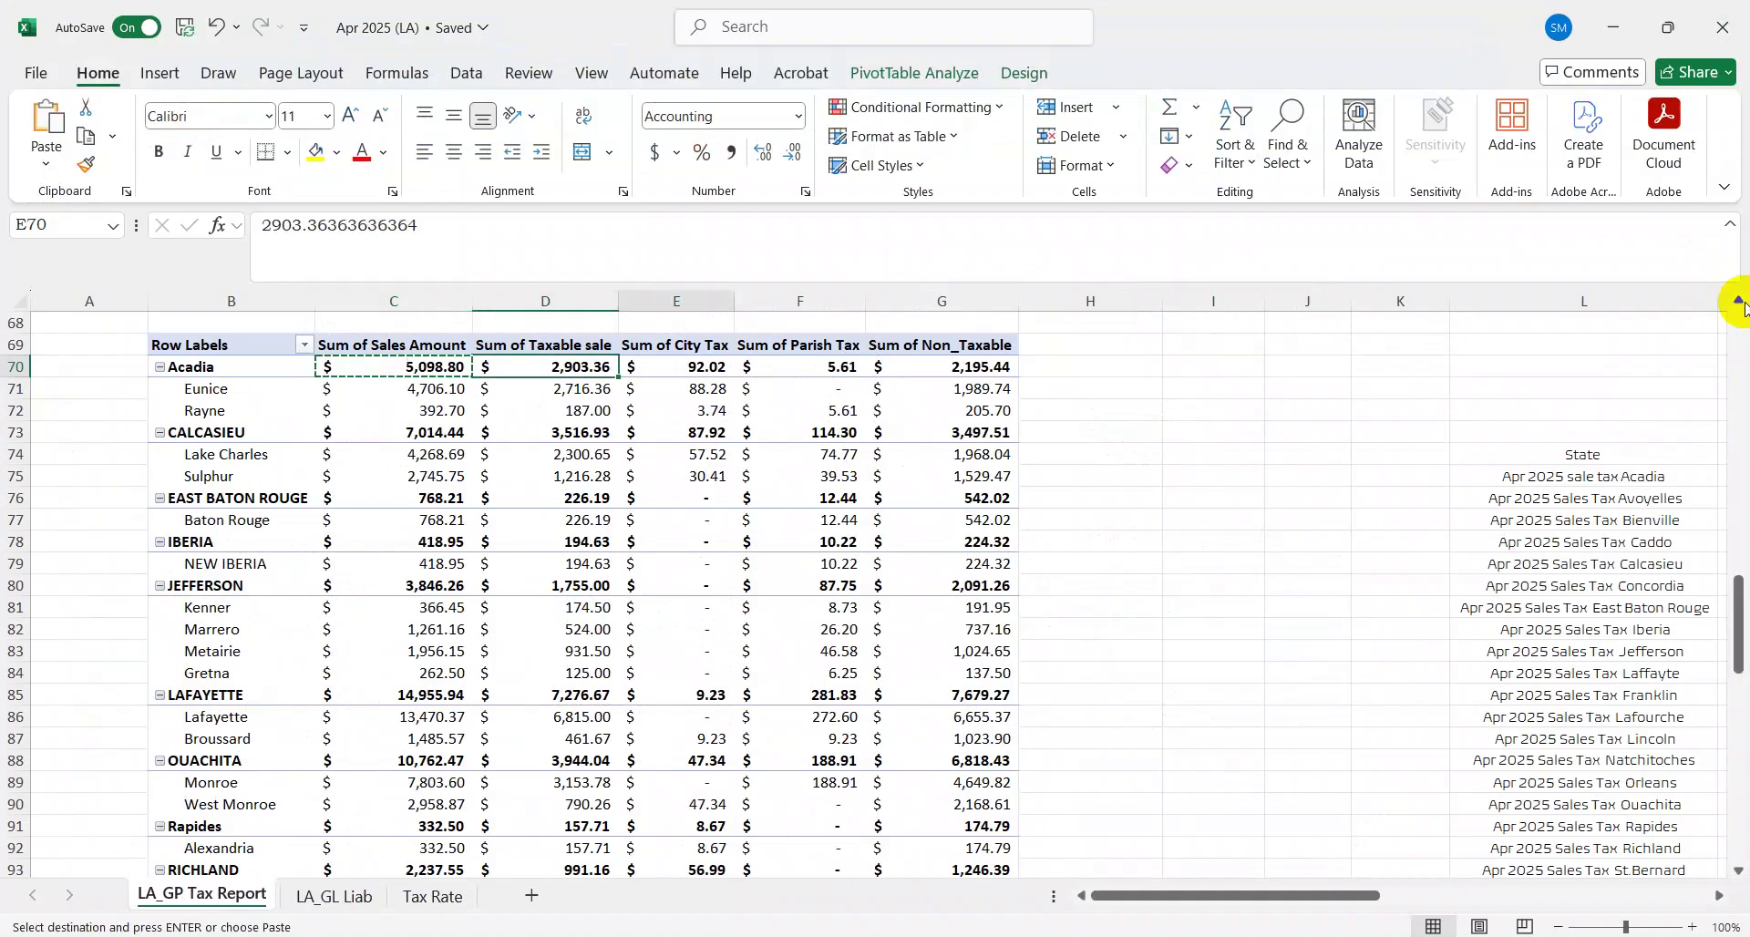
pyautogui.press('Escape')
pyautogui.hotkey('ctrl', 'c')
pyautogui.hotkey('alt', 'Tab')
pyautogui.hotkey('ctrl', 'v')
pyautogui.press('Tab')
# Find the city name Eunice from the pivot table on the return page and expand the Eunice-Basile-Duson jurisdiction lines
pyautogui.moveTo(1743, 283); pyautogui.dragTo(1743, 519)
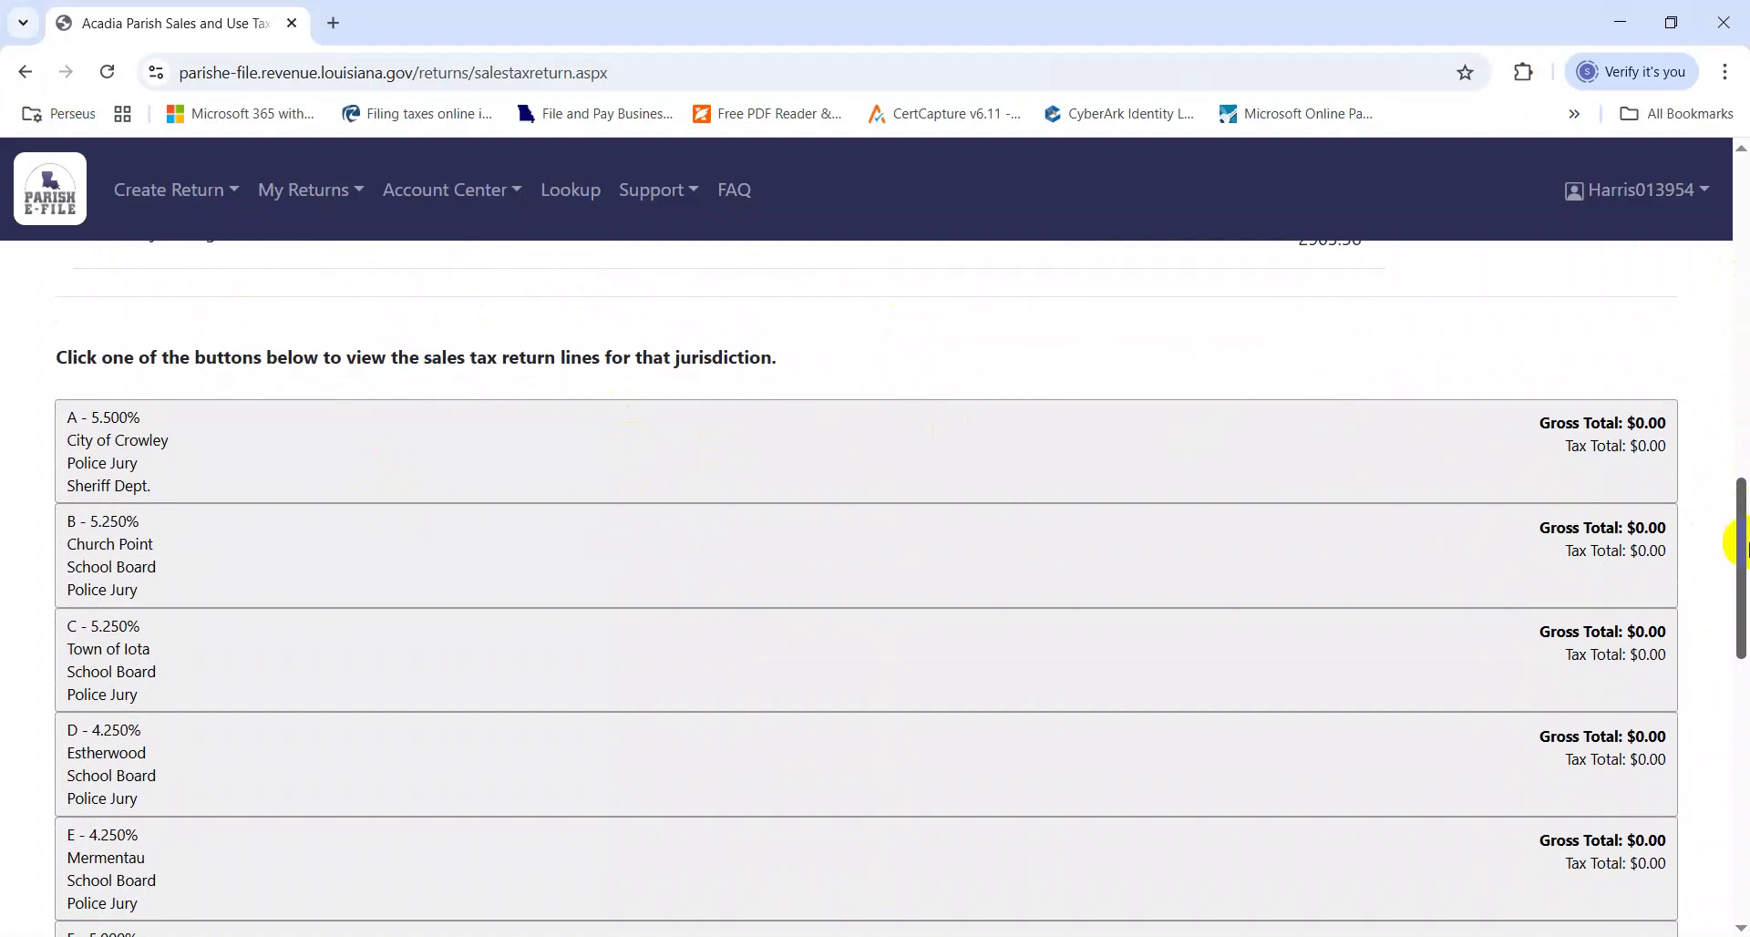
pyautogui.hotkey('alt', 'Tab')
pyautogui.press('Left')
pyautogui.press('Left')
pyautogui.press('Left')
pyautogui.press('Left')
pyautogui.press('Left')
pyautogui.press('Down')
pyautogui.hotkey('ctrl', 'c')
pyautogui.hotkey('alt', 'Tab')
pyautogui.hotkey('ctrl', 'f')
pyautogui.hotkey('ctrl', 'v')
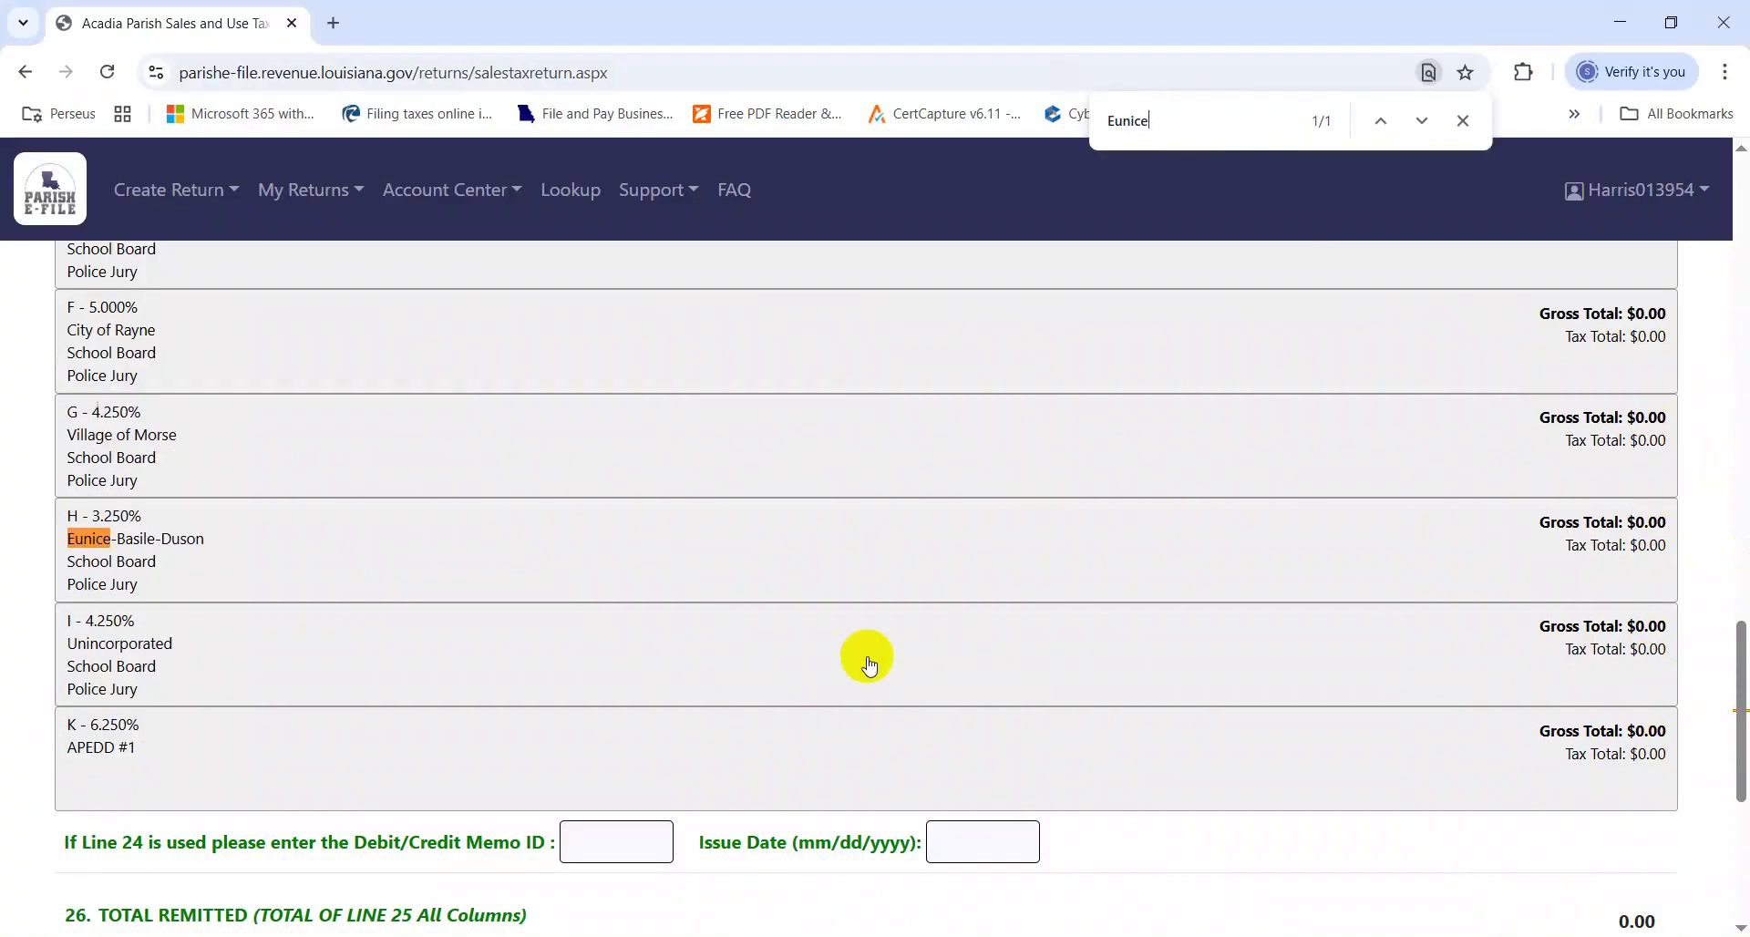
pyautogui.hotkey('alt', 'Tab')
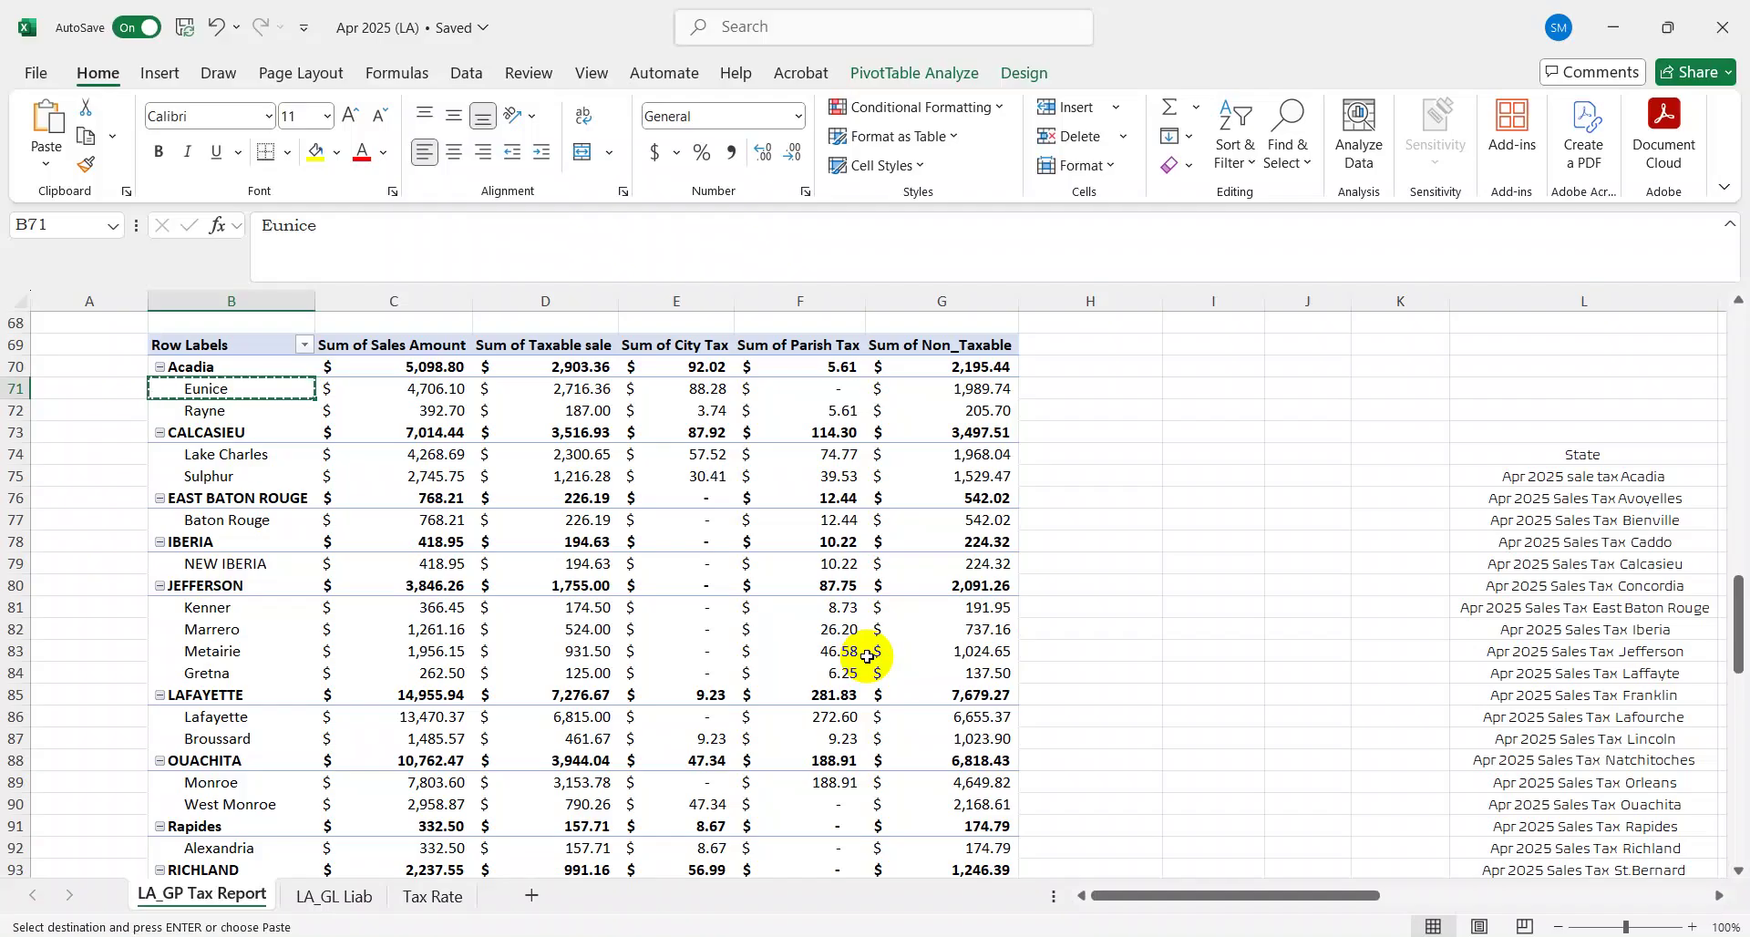
pyautogui.hotkey('alt', 'Tab')
pyautogui.click(616, 527)
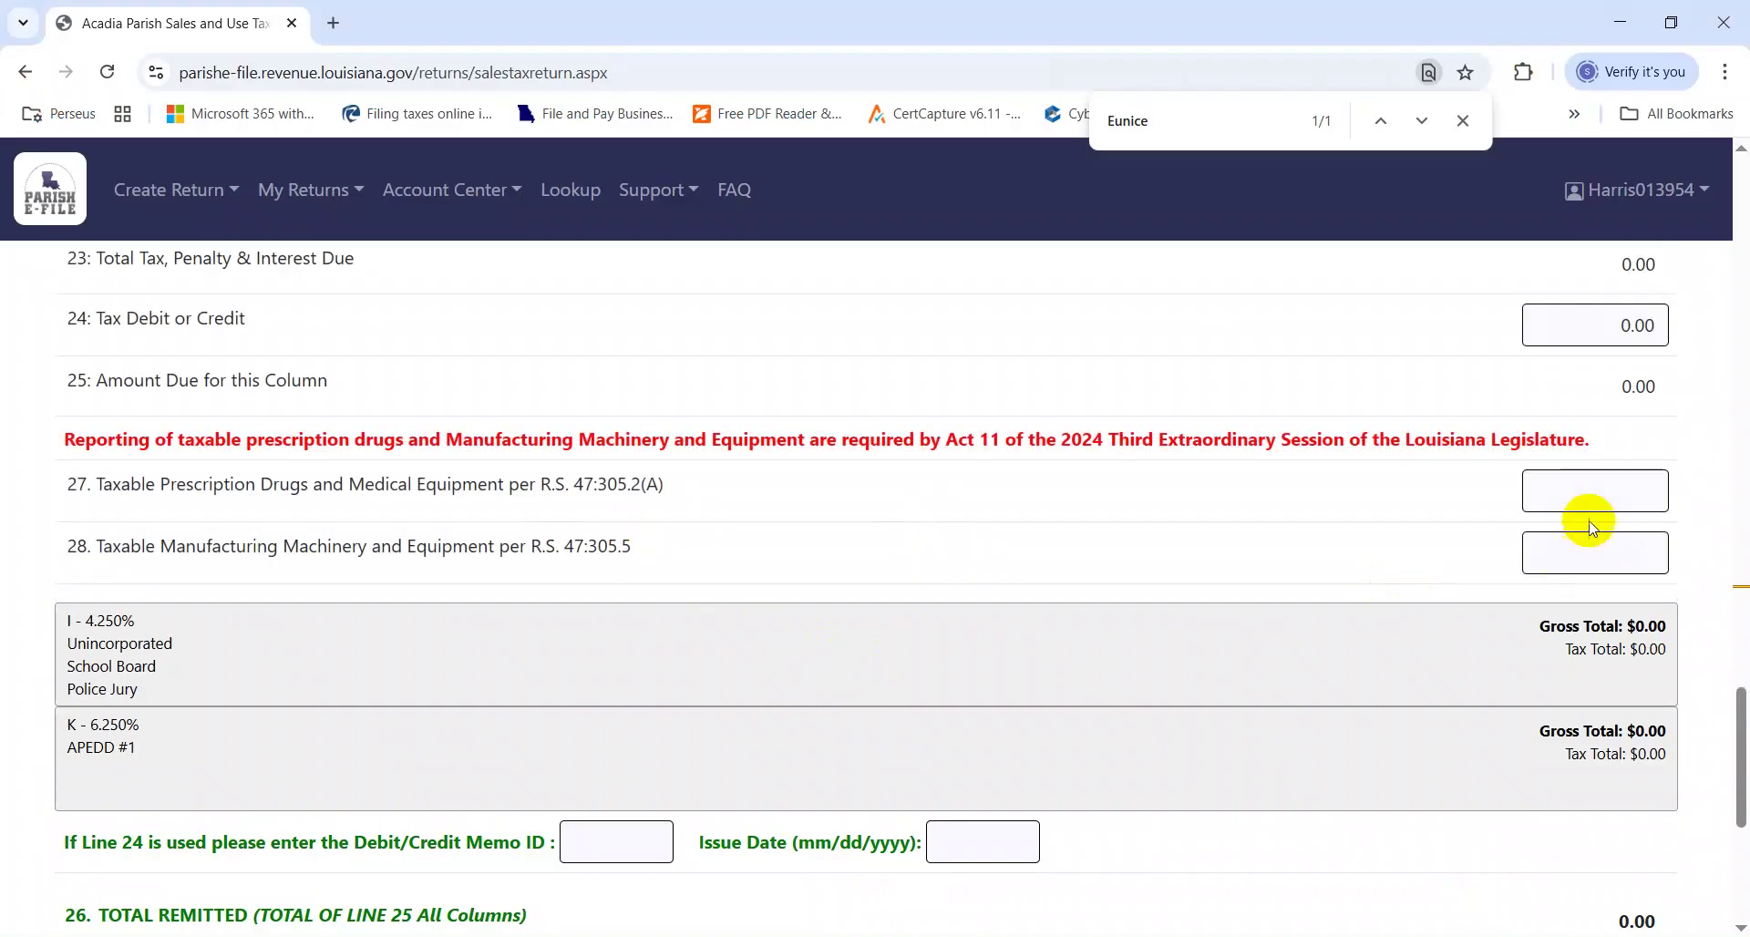
pyautogui.moveTo(1741, 768); pyautogui.dragTo(1740, 622)
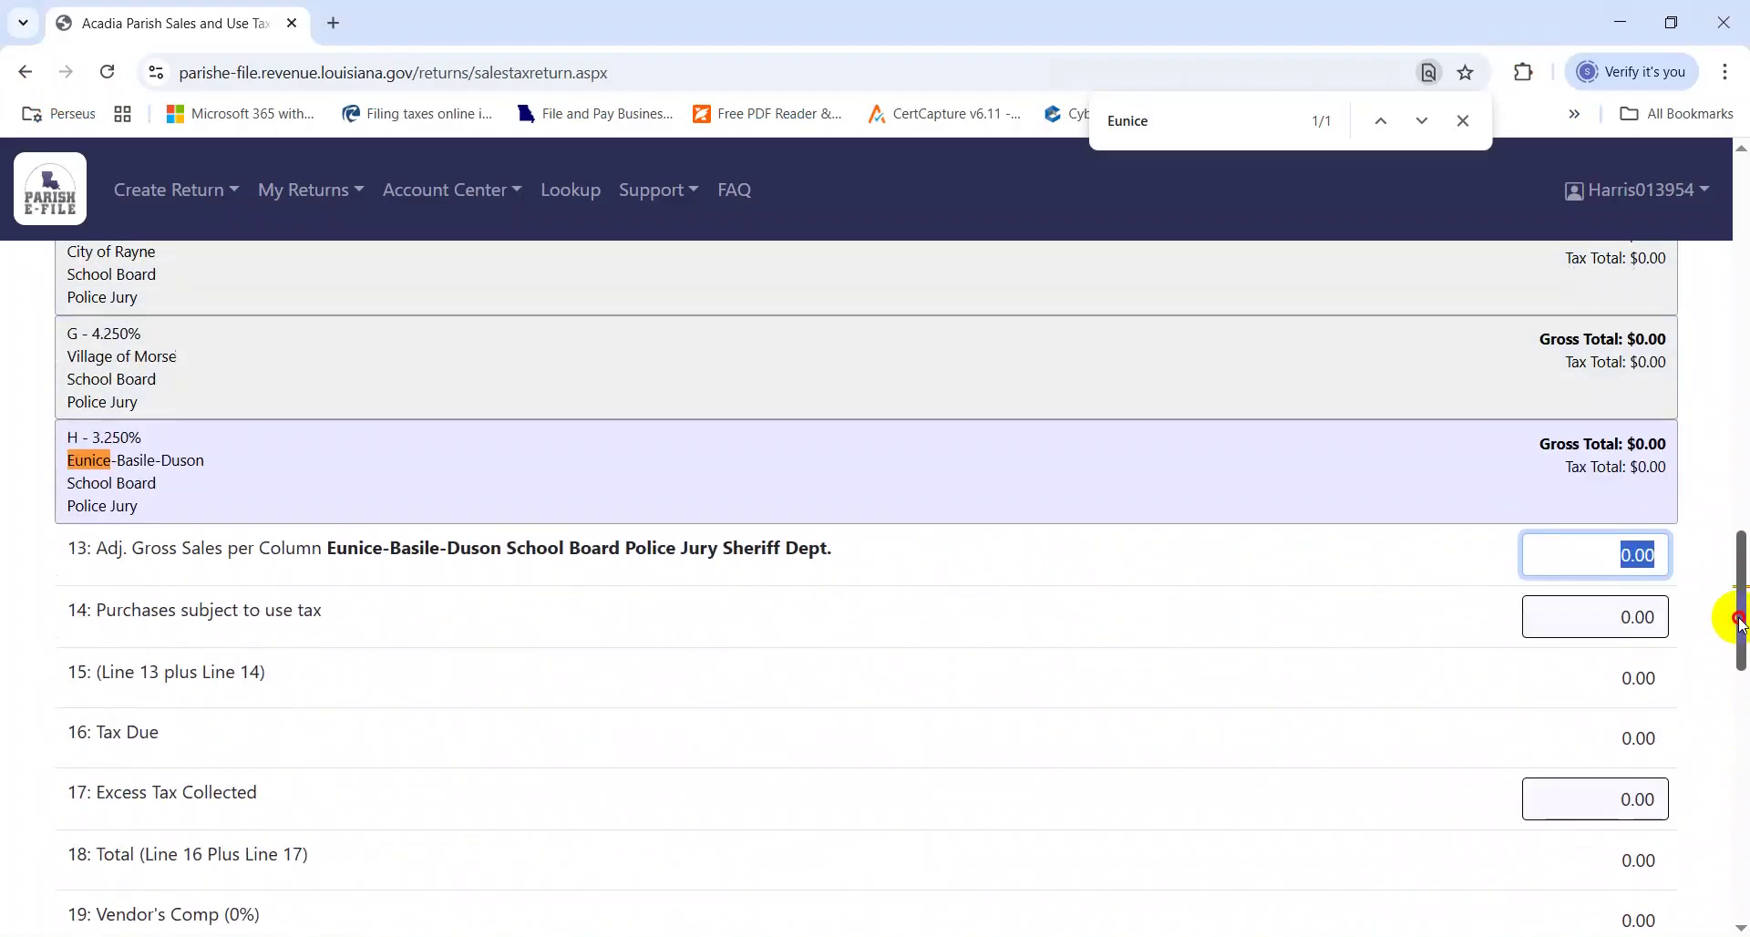
# Copy Eunice's taxable sale amount, 2,716.36, from the pivot table into line 13 of the Eunice-Basile-Duson jurisdiction
pyautogui.hotkey('alt', 'Tab')
pyautogui.press('Right')
pyautogui.press('Right')
pyautogui.hotkey('ctrl', 'c')
pyautogui.hotkey('alt', 'Tab')
pyautogui.hotkey('ctrl', 'v')
pyautogui.press('Tab')
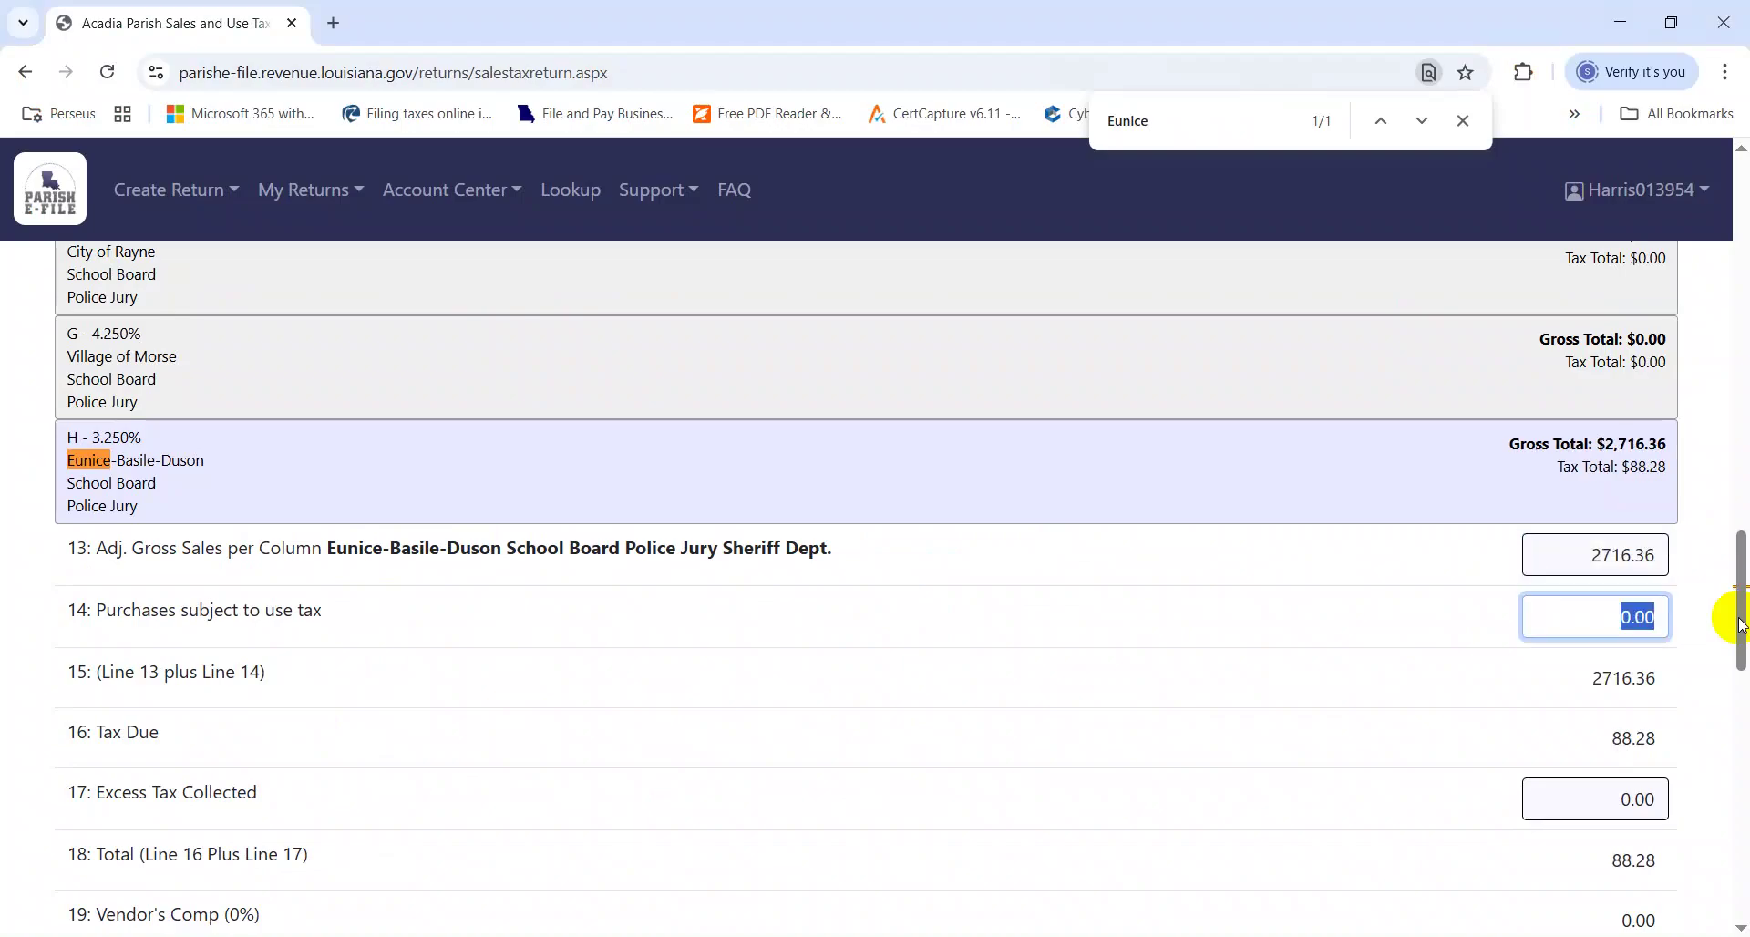
pyautogui.hotkey('shift', 'Tab')
# Find the city name Rayne from the pivot table on the return page and expand the City of Rayne jurisdiction lines
pyautogui.hotkey('alt', 'Tab')
pyautogui.press('Left')
pyautogui.press('Left')
pyautogui.press('Down')
pyautogui.hotkey('ctrl', 'c')
pyautogui.hotkey('alt', 'Tab')
pyautogui.hotkey('ctrl', 'f')
pyautogui.hotkey('ctrl', 'v')
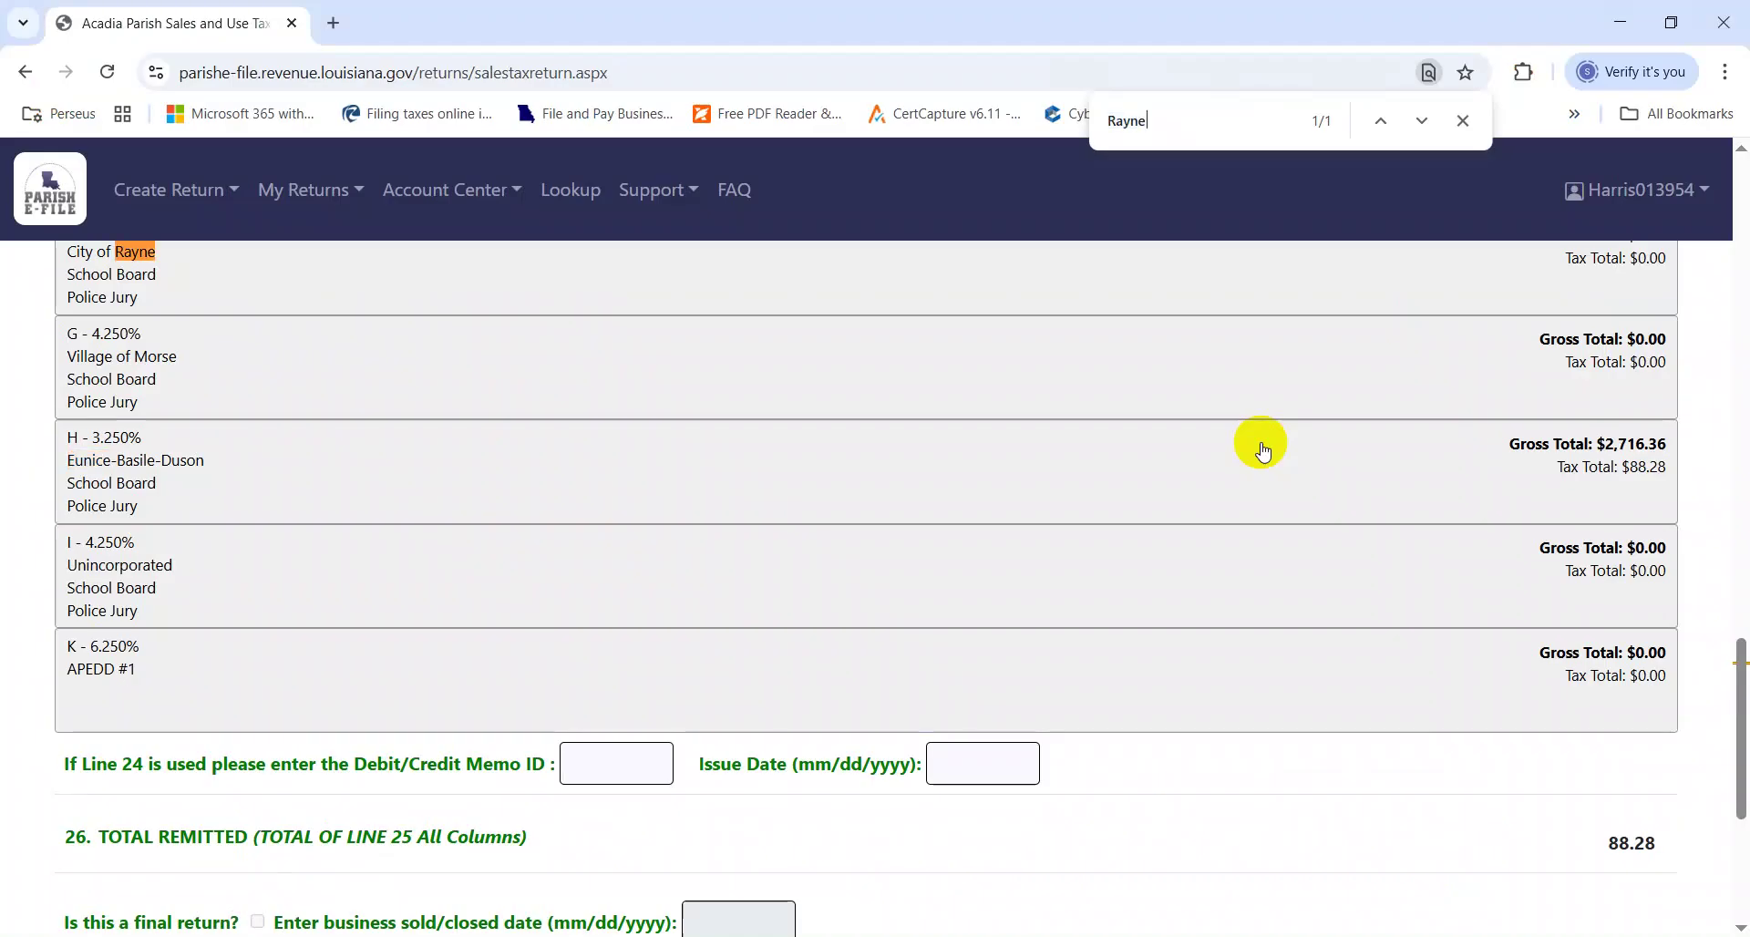
pyautogui.click(974, 284)
pyautogui.moveTo(1743, 735); pyautogui.dragTo(1741, 551)
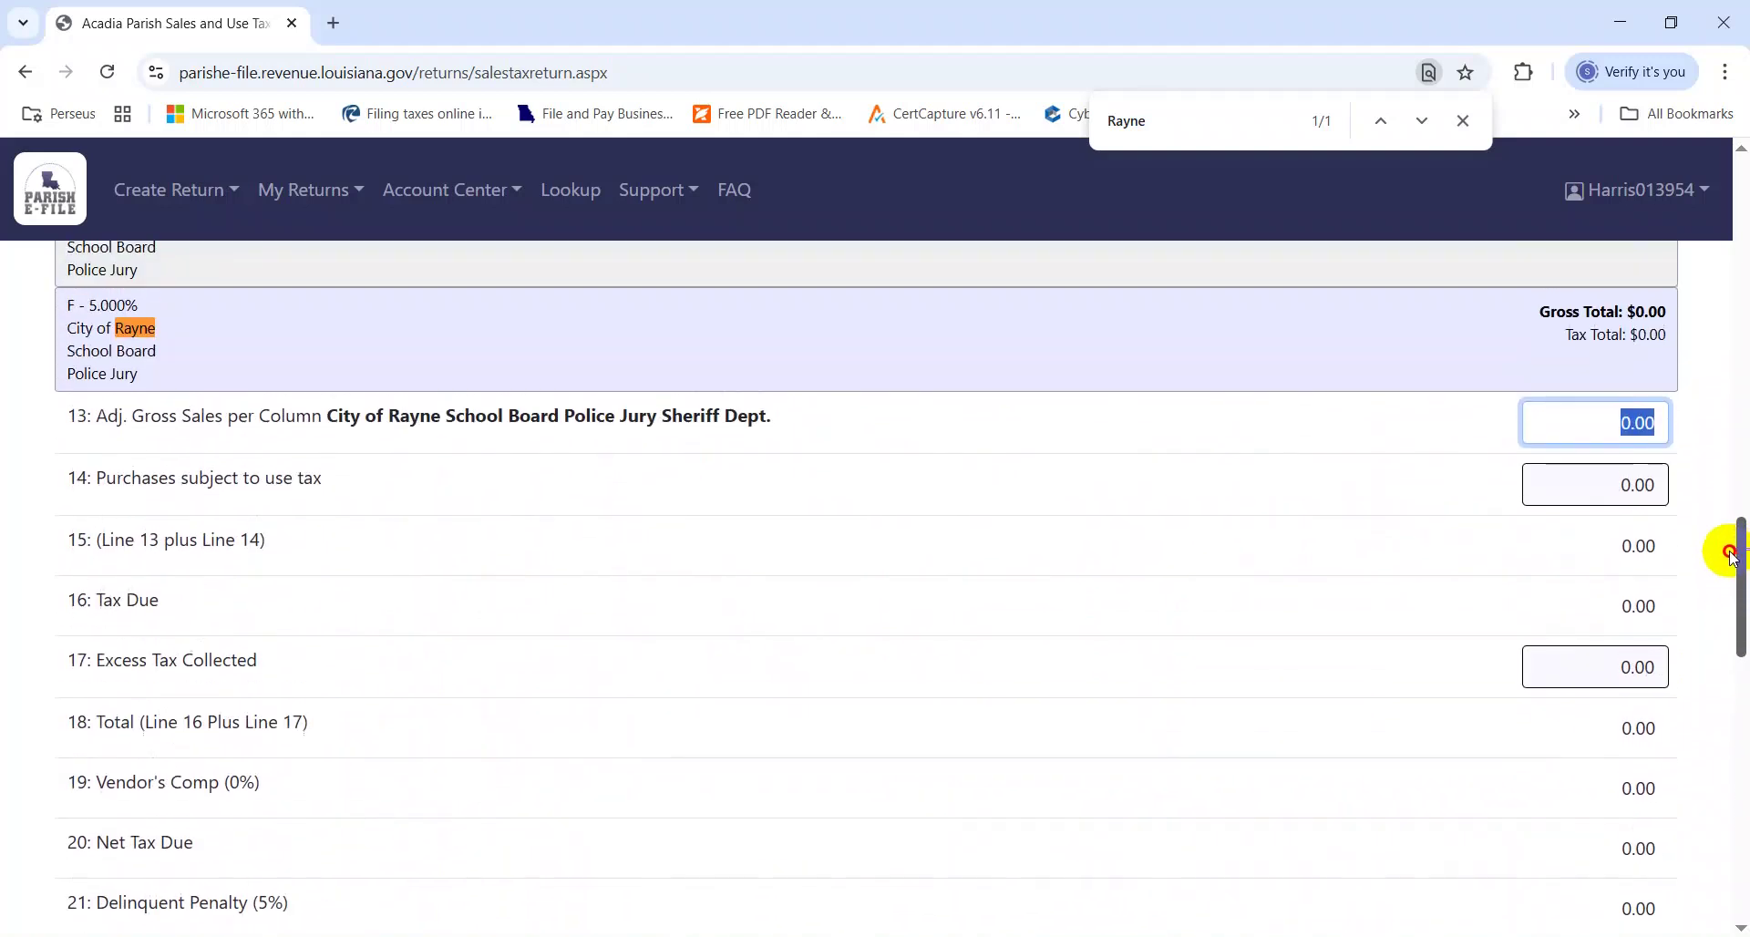
# Copy Rayne's taxable sale amount, 187.00, from the pivot table into line 13 of the City of Rayne jurisdiction
pyautogui.hotkey('alt', 'Tab')
pyautogui.press('Right')
pyautogui.press('Right')
pyautogui.hotkey('ctrl', 'c')
pyautogui.hotkey('alt', 'Tab')
pyautogui.hotkey('ctrl', 'v')
pyautogui.press('Tab')
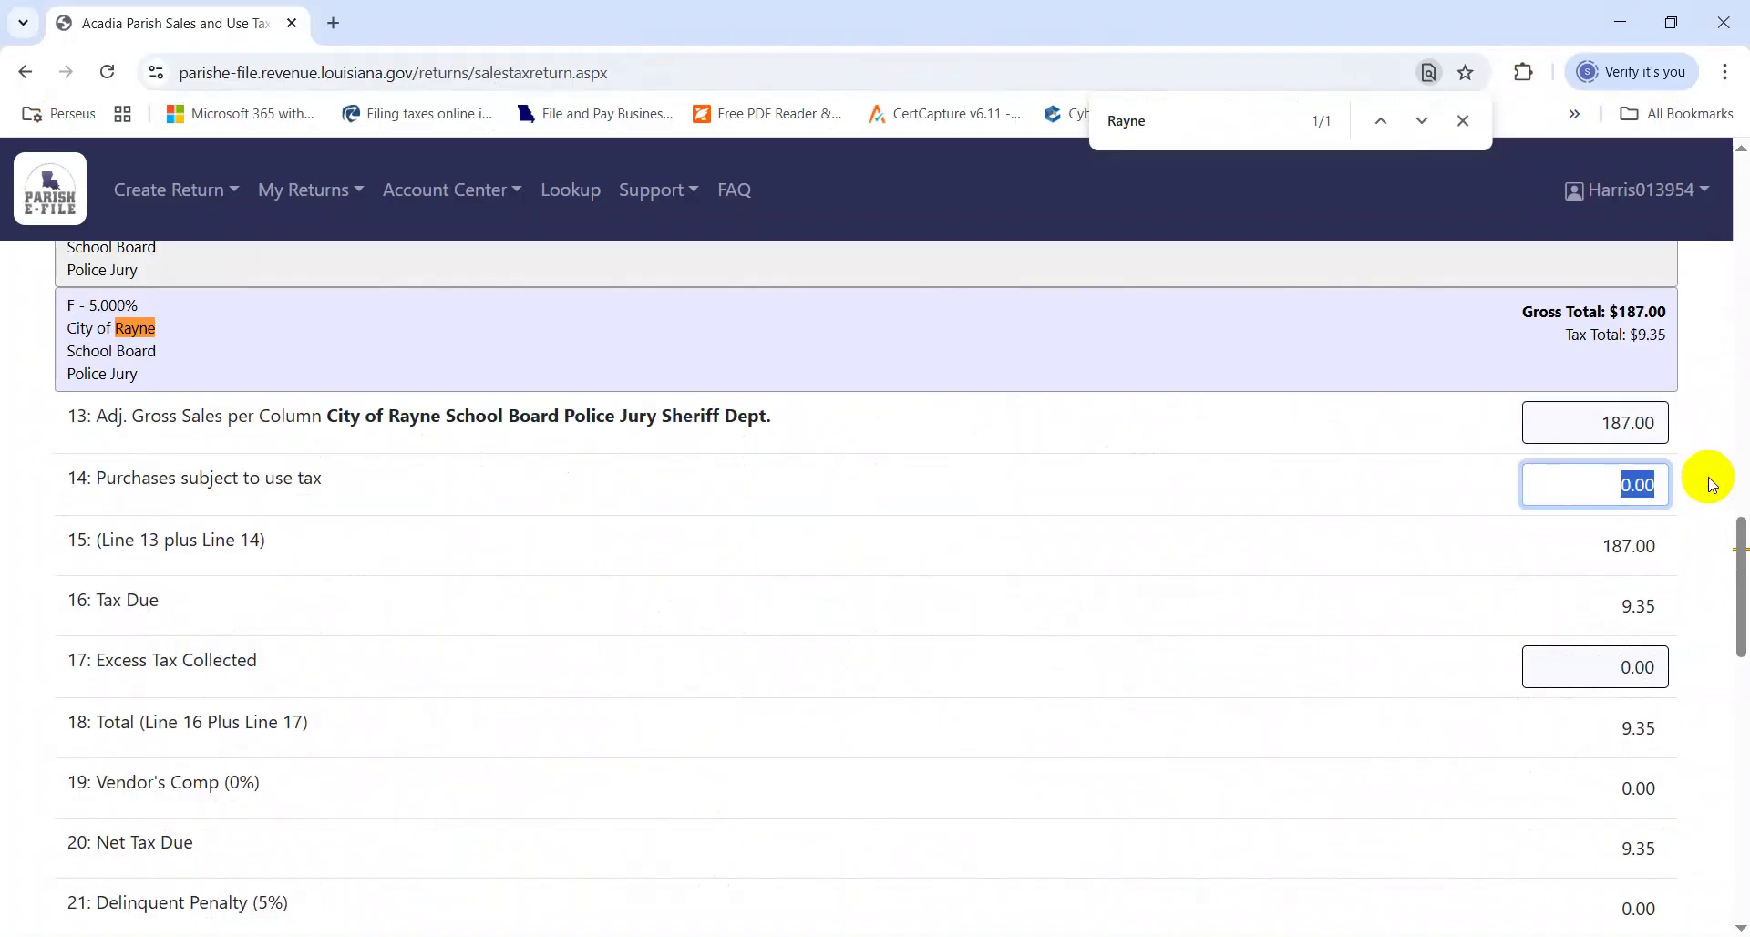
# Check Rayne's tax due, reopen the Eunice-Basile-Duson lines, and review the total remitted on line 26
pyautogui.click(1641, 606)
pyautogui.moveTo(1741, 601); pyautogui.dragTo(1733, 777)
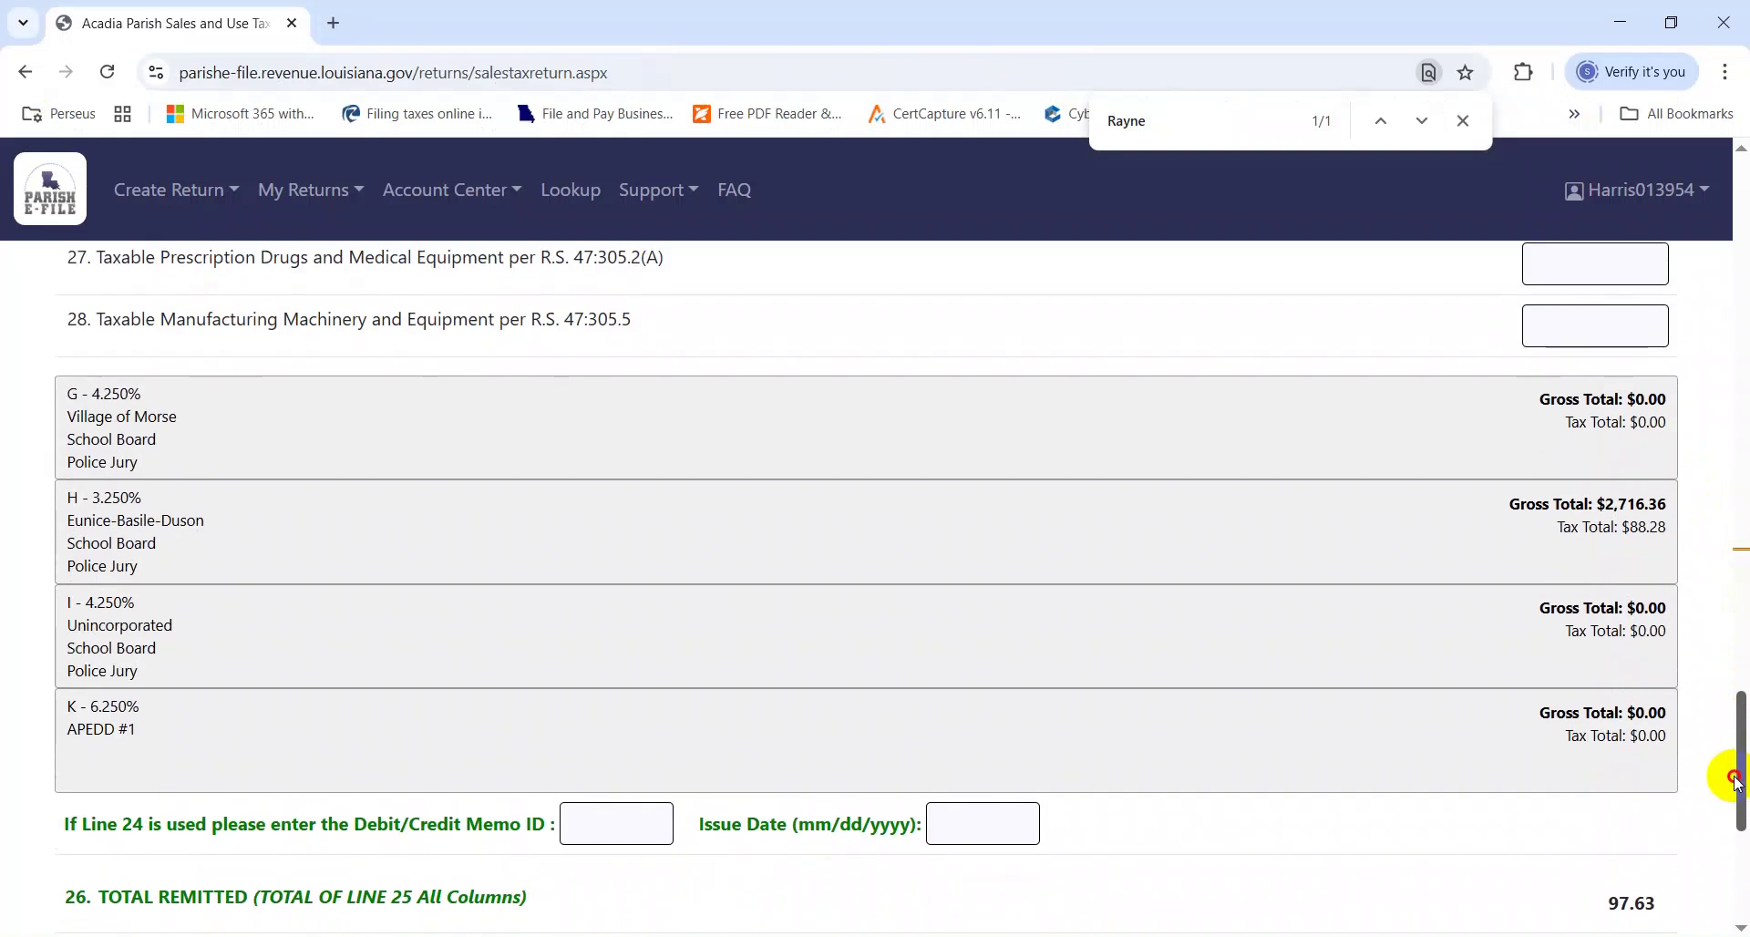
pyautogui.click(1335, 527)
pyautogui.scroll(-14, 1742, 706)
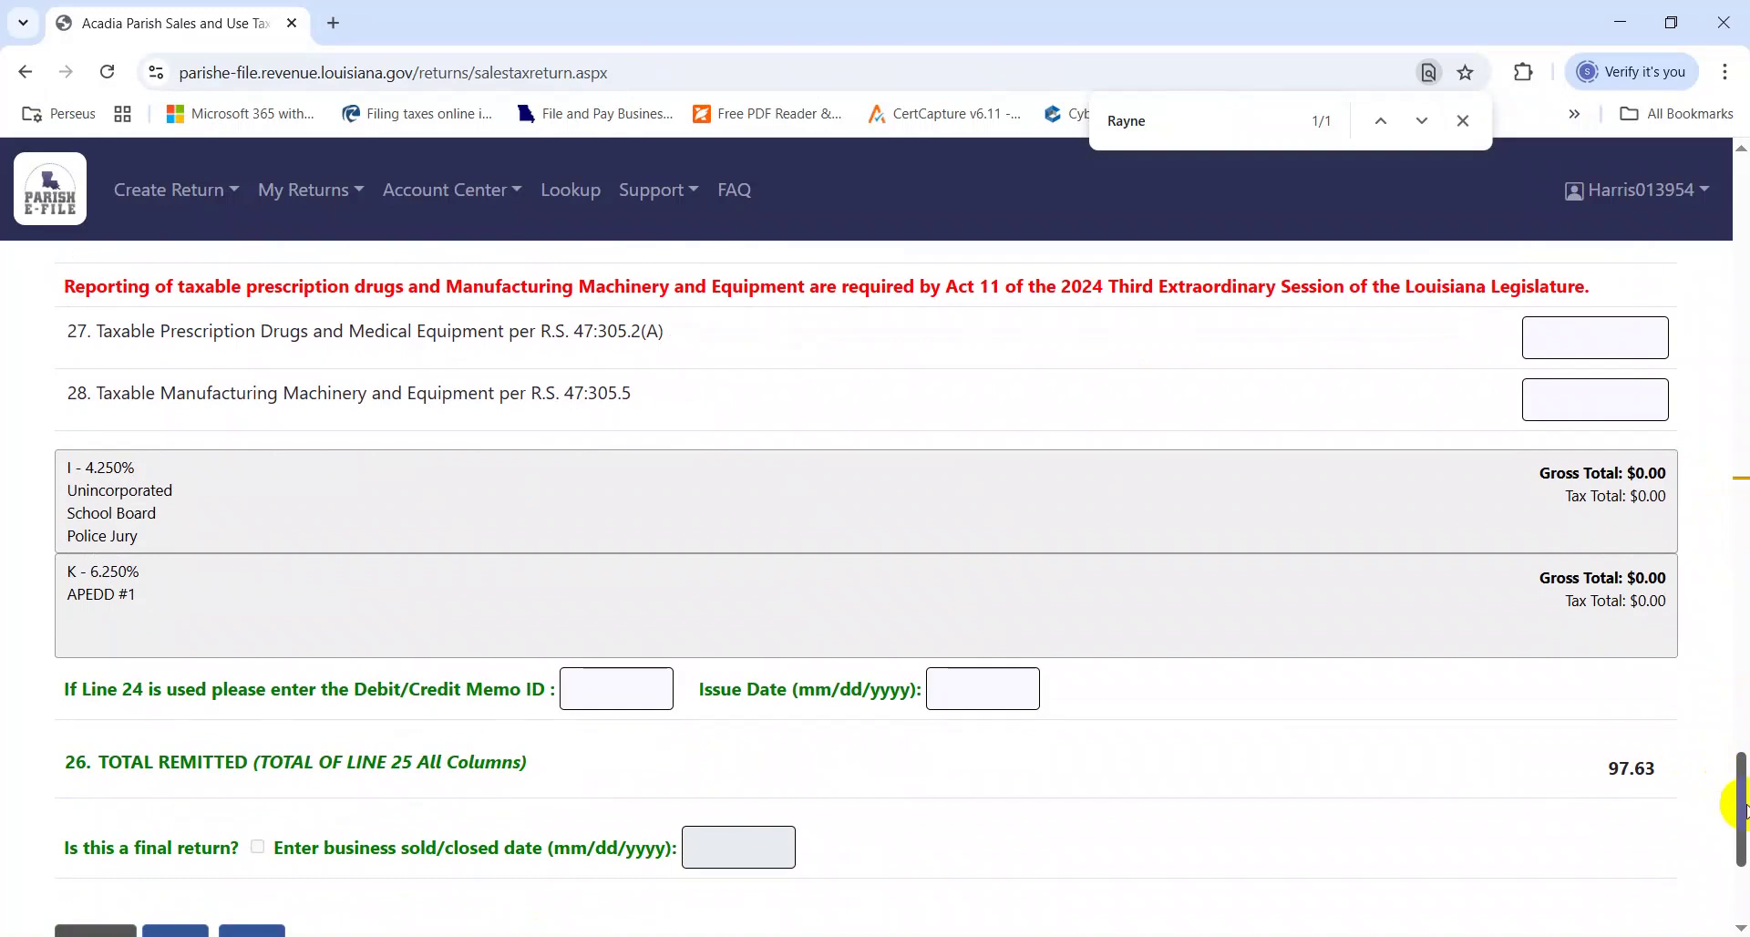
# Compare the sum of Acadia's city and parish tax in the Excel pivot table with the return's total remitted on line 26
pyautogui.scroll(-4, 1741, 786)
pyautogui.hotkey('alt', 'Tab')
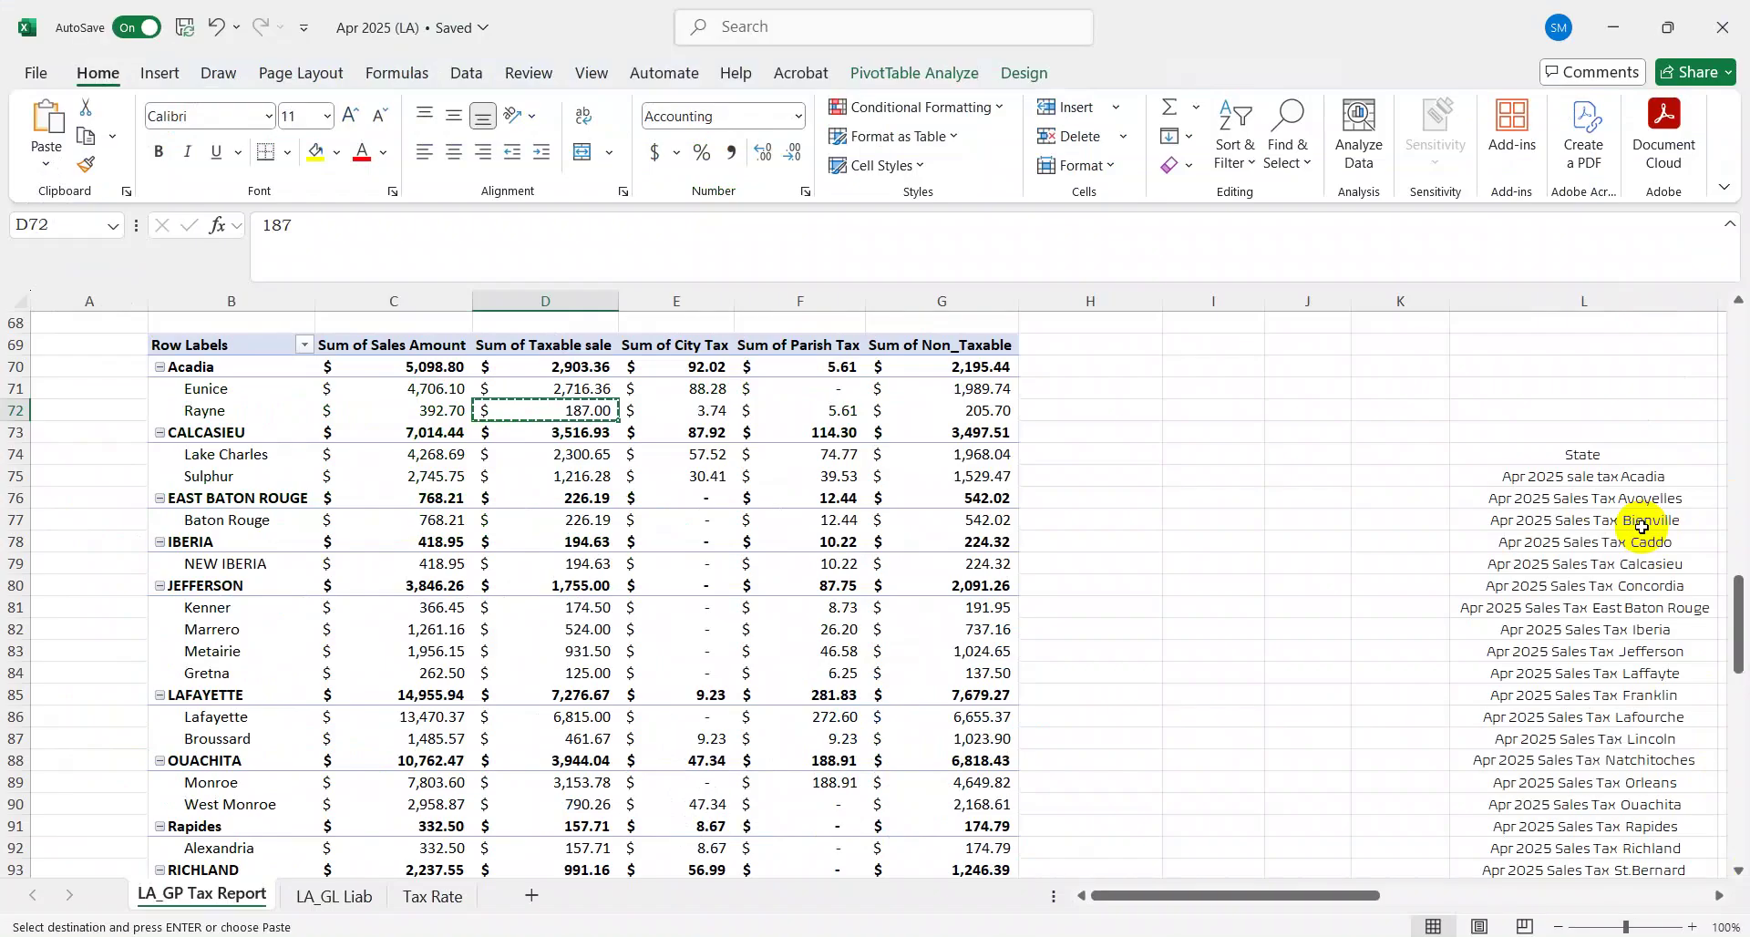
pyautogui.press('Escape')
pyautogui.press('Up')
pyautogui.press('Up')
pyautogui.press('Right')
pyautogui.press('Right')
pyautogui.press('Right')
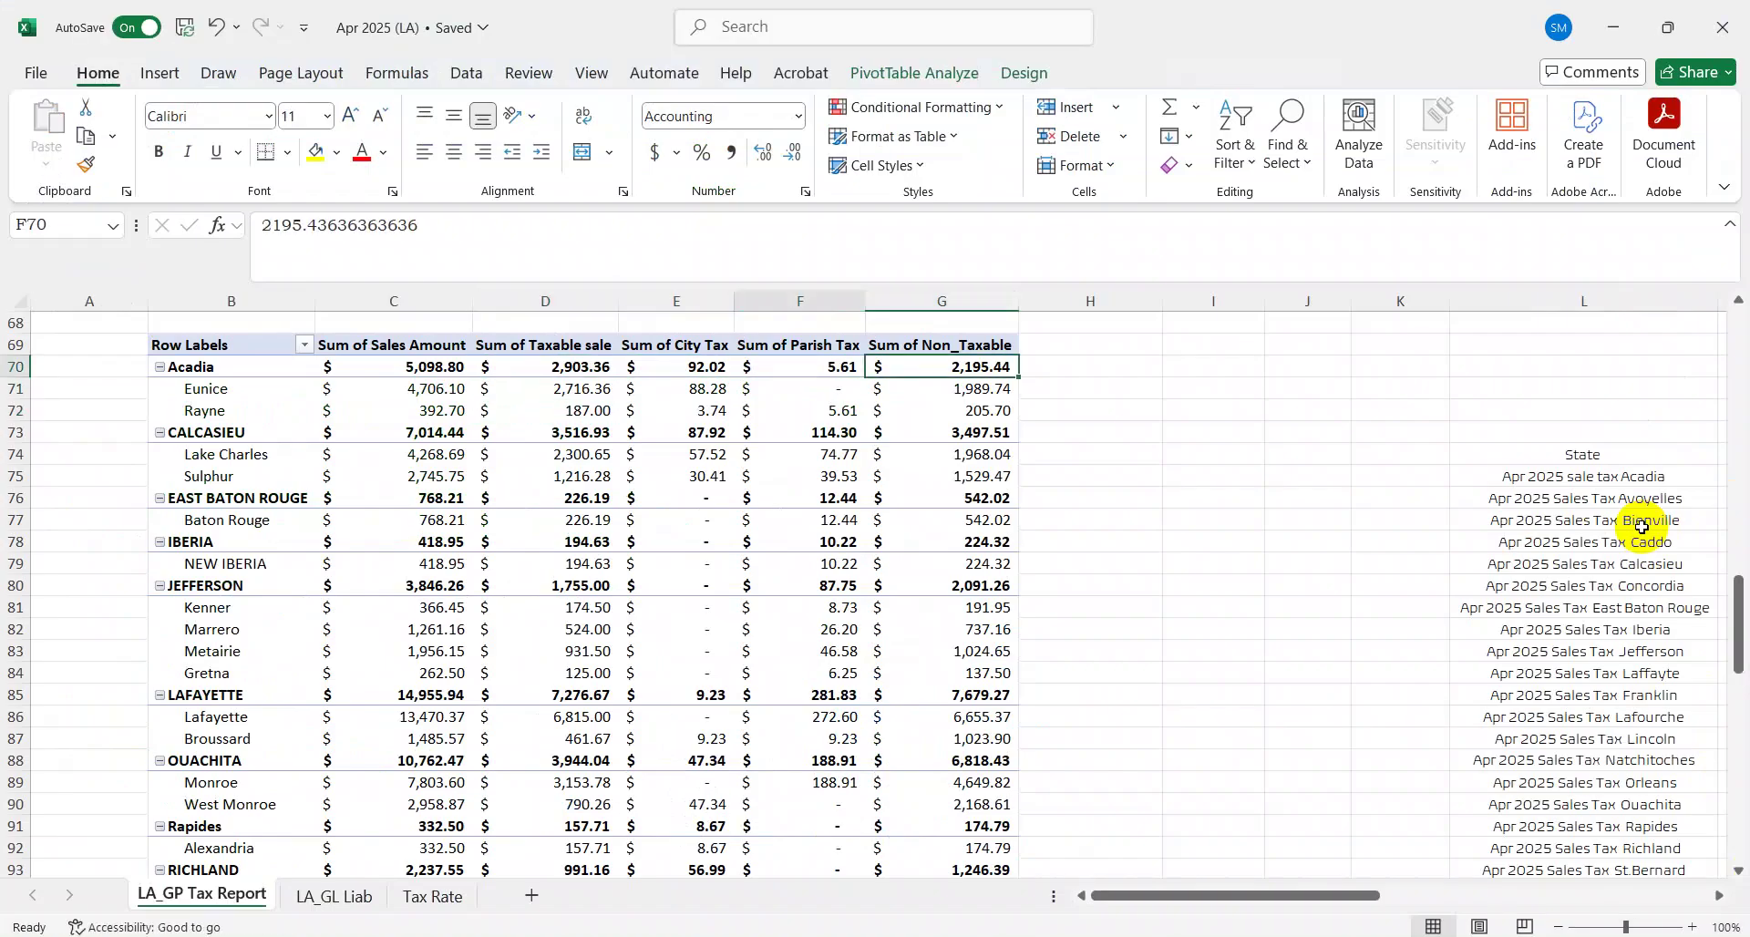
pyautogui.press('Left')
pyautogui.hotkey('shift', 'Left')
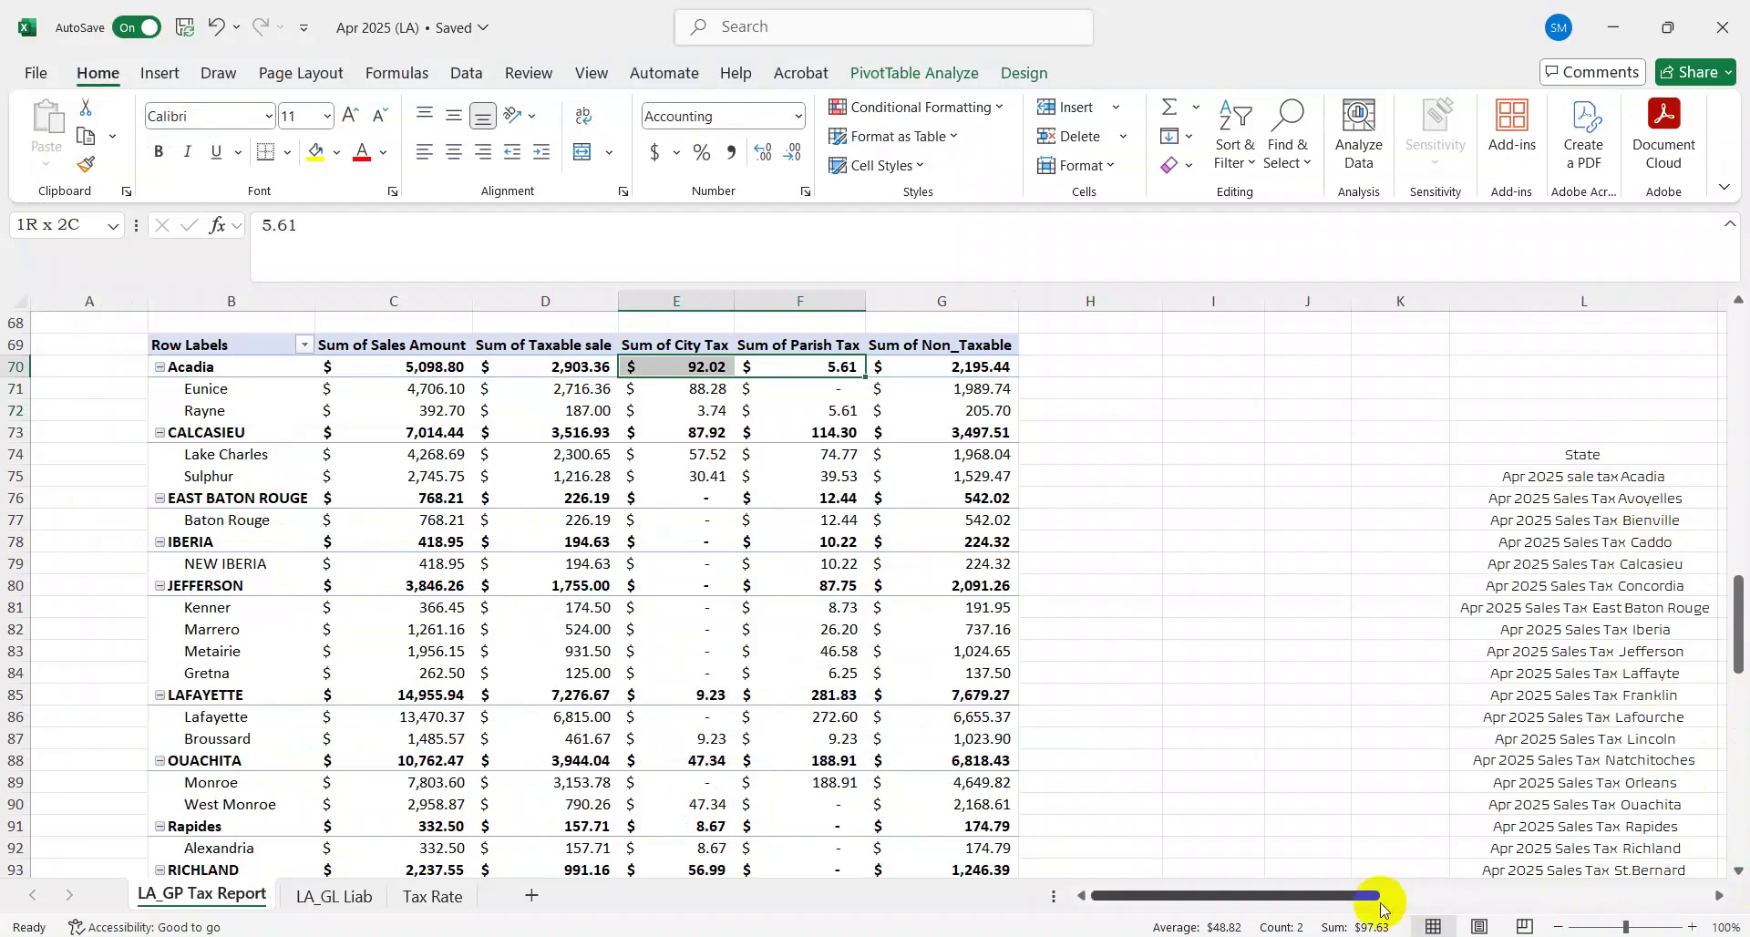
pyautogui.press('Left')
pyautogui.hotkey('alt', 'Tab')
pyautogui.moveTo(1672, 425); pyautogui.dragTo(1599, 424)
# Review the Act 11 reporting note, set lines 27 and 28 of the Eunice-Basile-Duson jurisdiction to 0.00, and try to continue to the payment page
pyautogui.moveTo(1742, 852); pyautogui.dragTo(1742, 816)
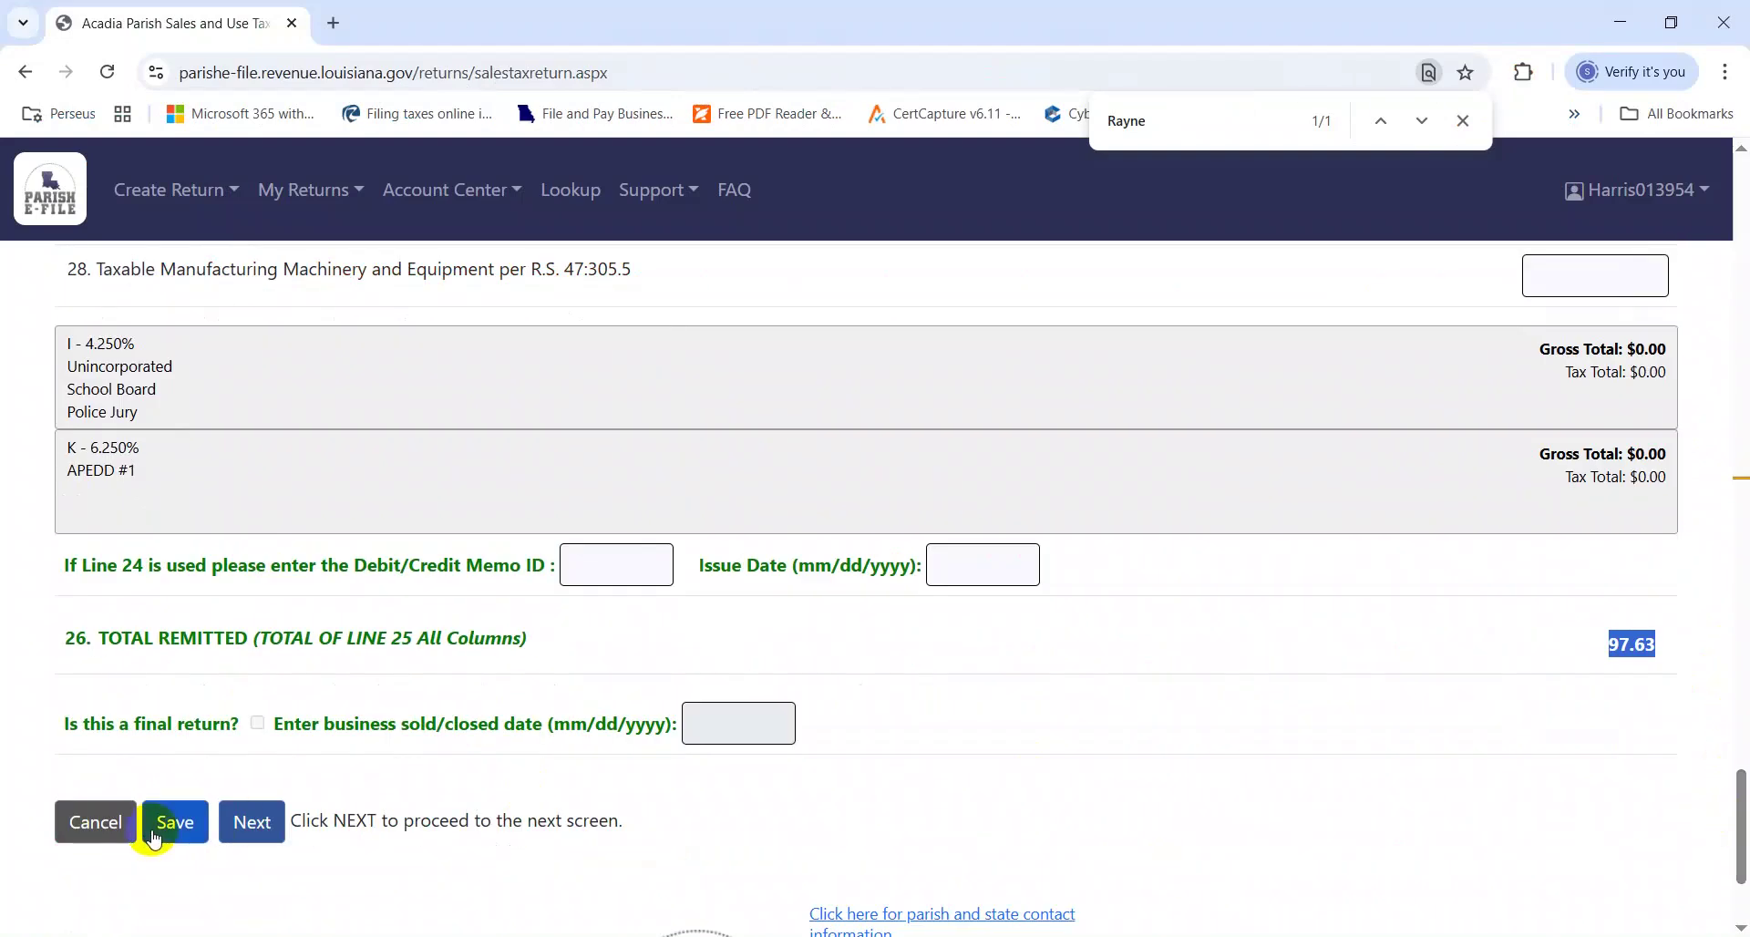
pyautogui.scroll(1, 1740, 802)
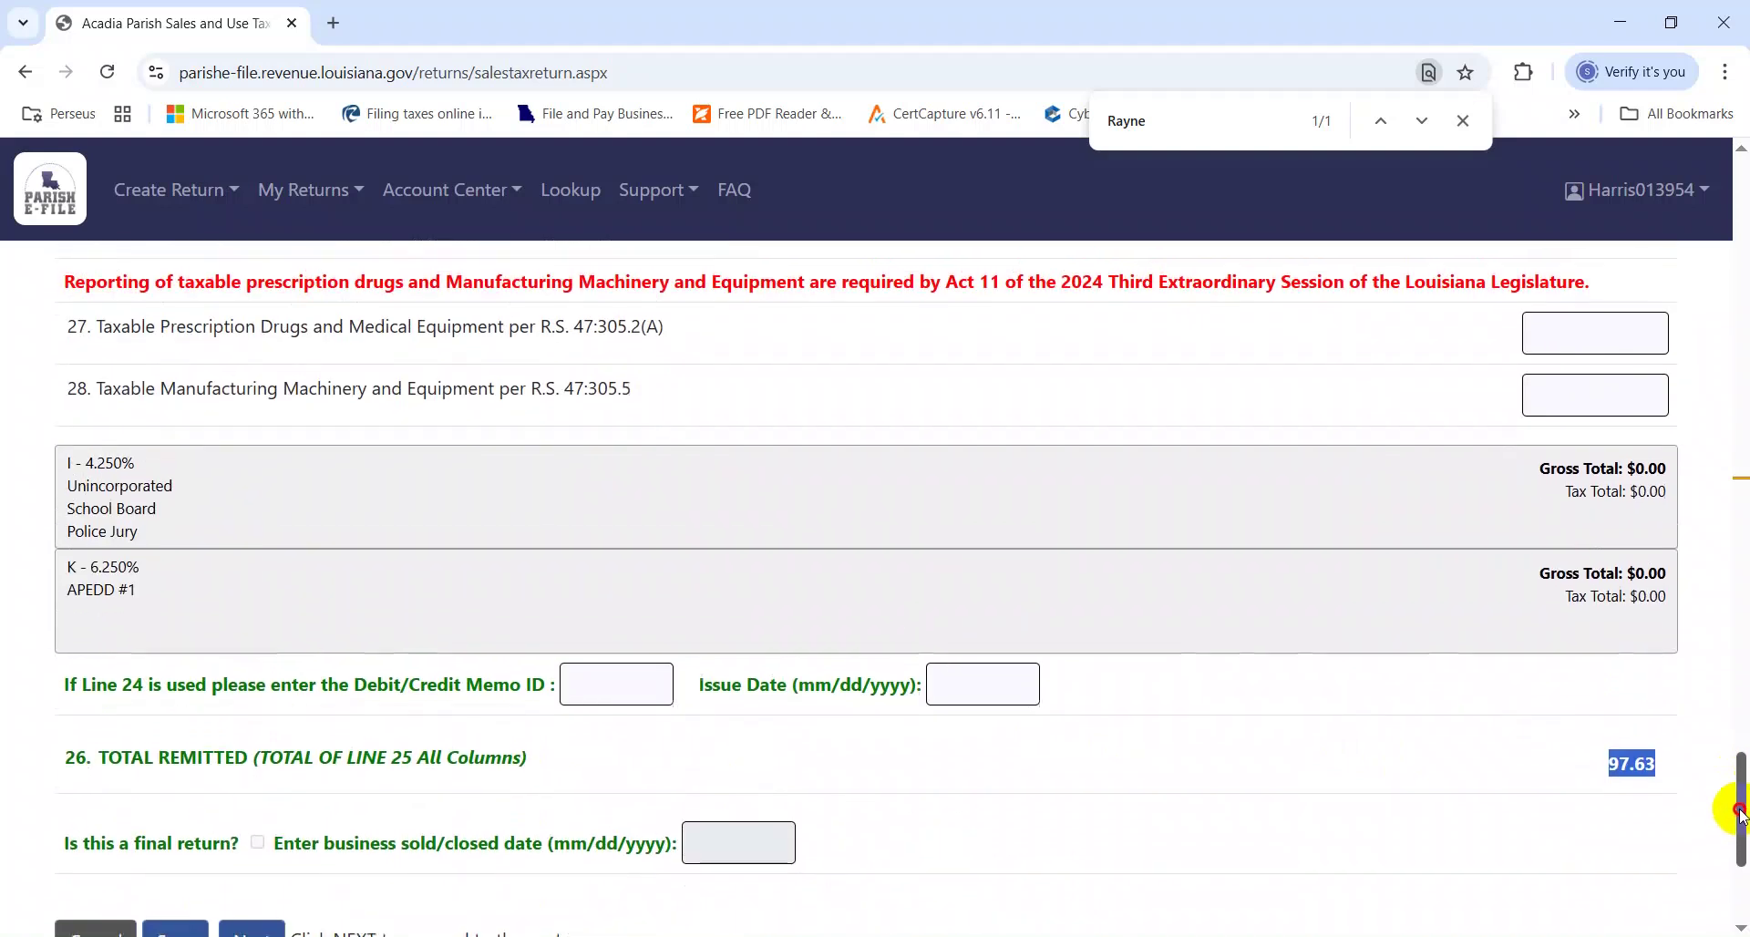
pyautogui.scroll(1, 1741, 802)
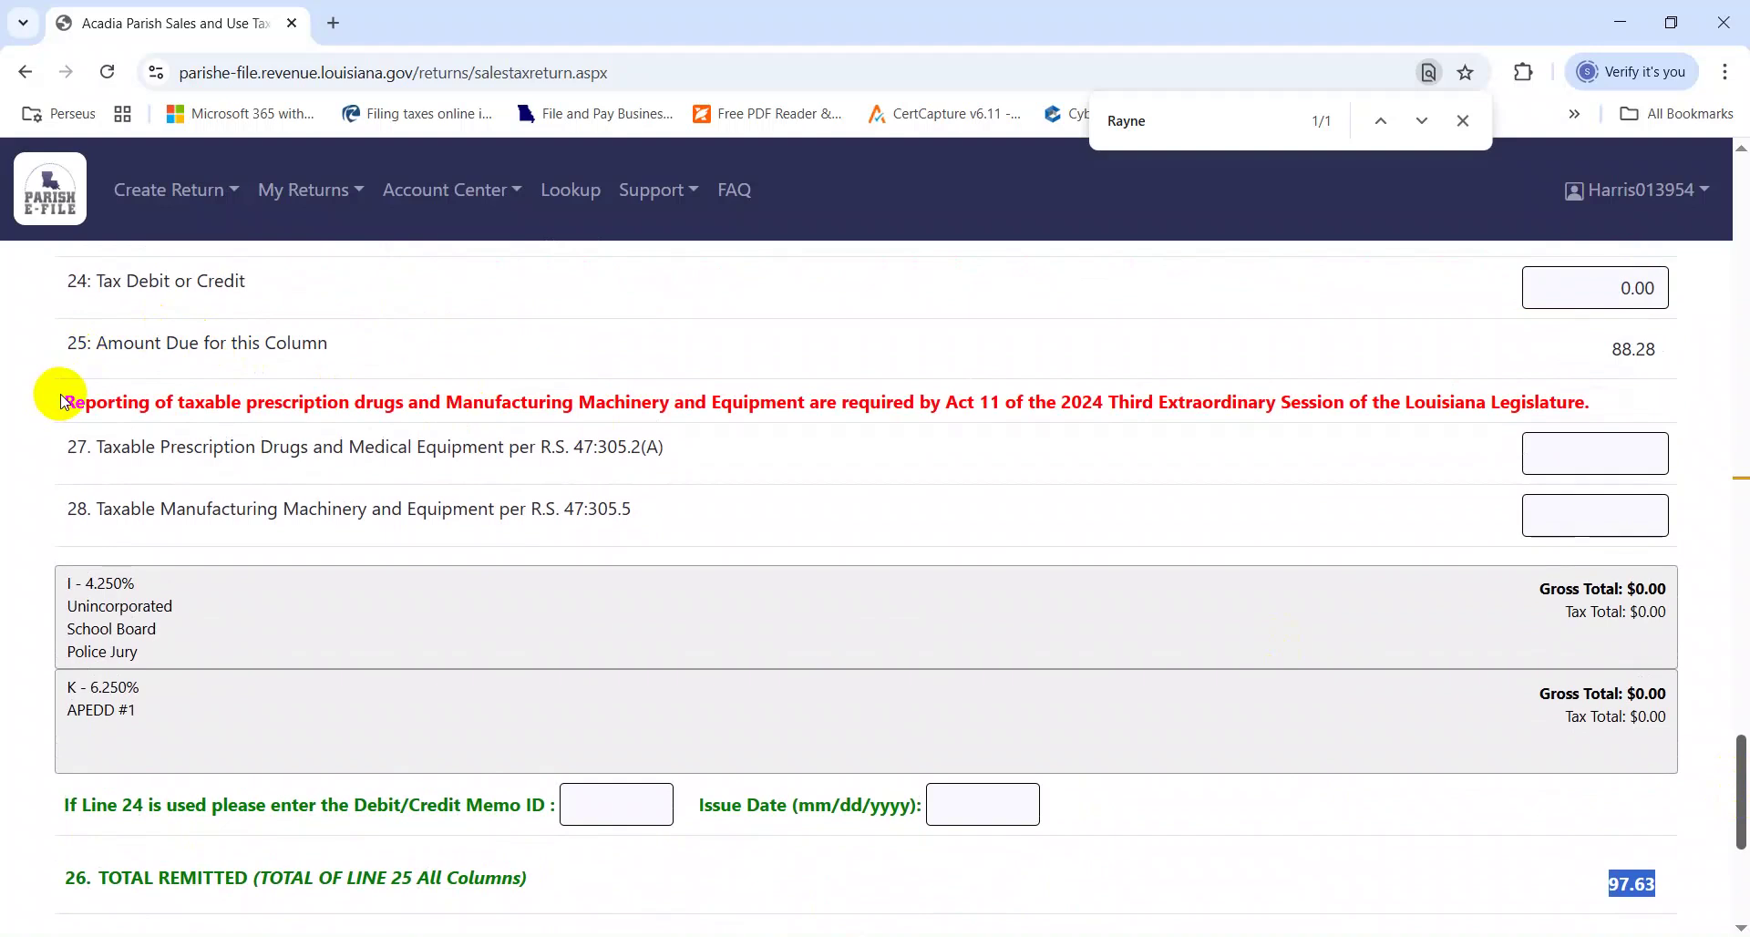
pyautogui.moveTo(62, 402); pyautogui.dragTo(1097, 421)
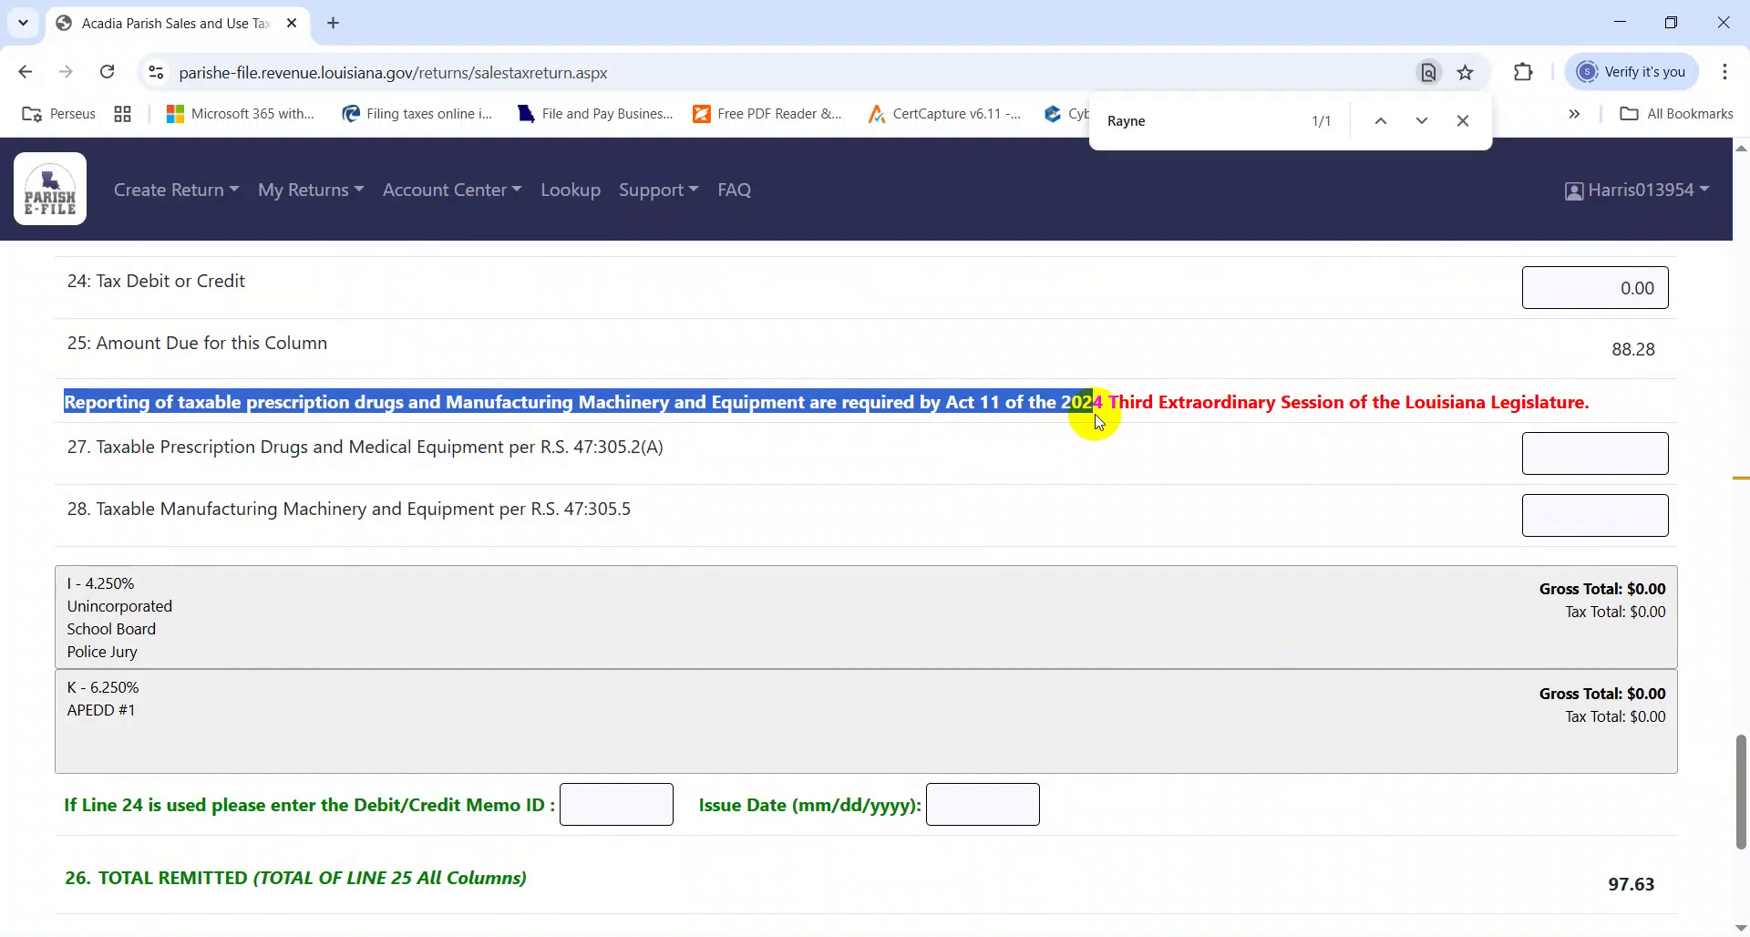
pyautogui.moveTo(1097, 421); pyautogui.dragTo(1099, 421)
pyautogui.click(1579, 456)
pyautogui.press('Tab')
pyautogui.press('Tab')
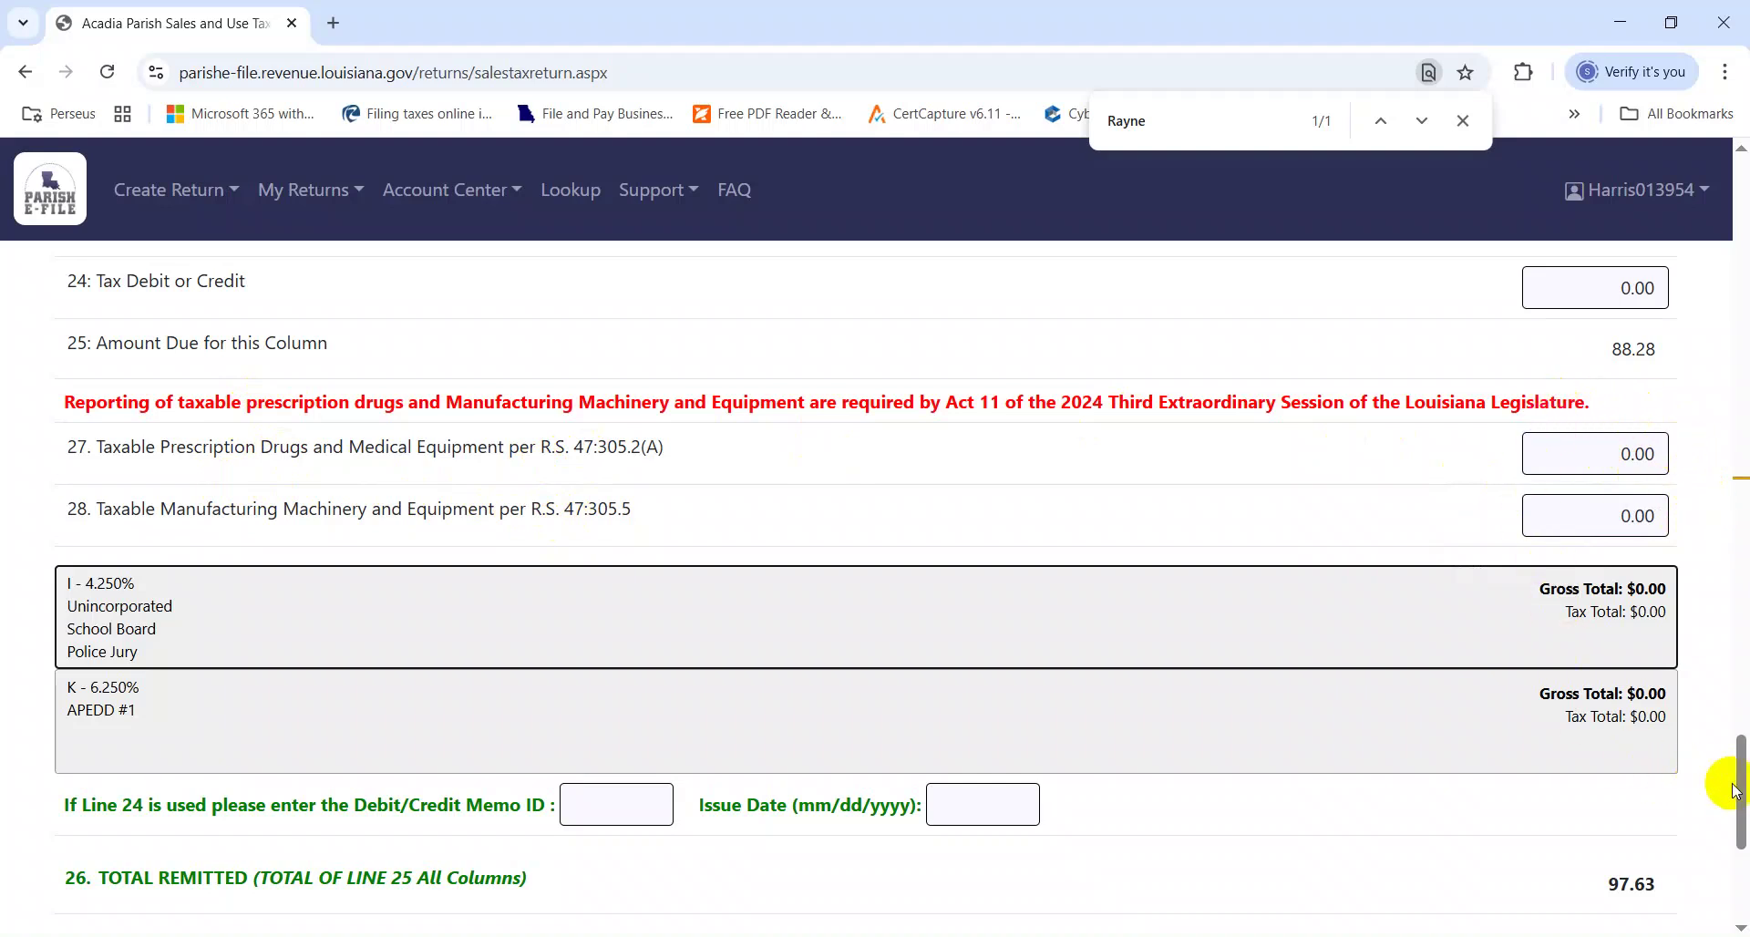
pyautogui.moveTo(1741, 804); pyautogui.dragTo(1645, 867)
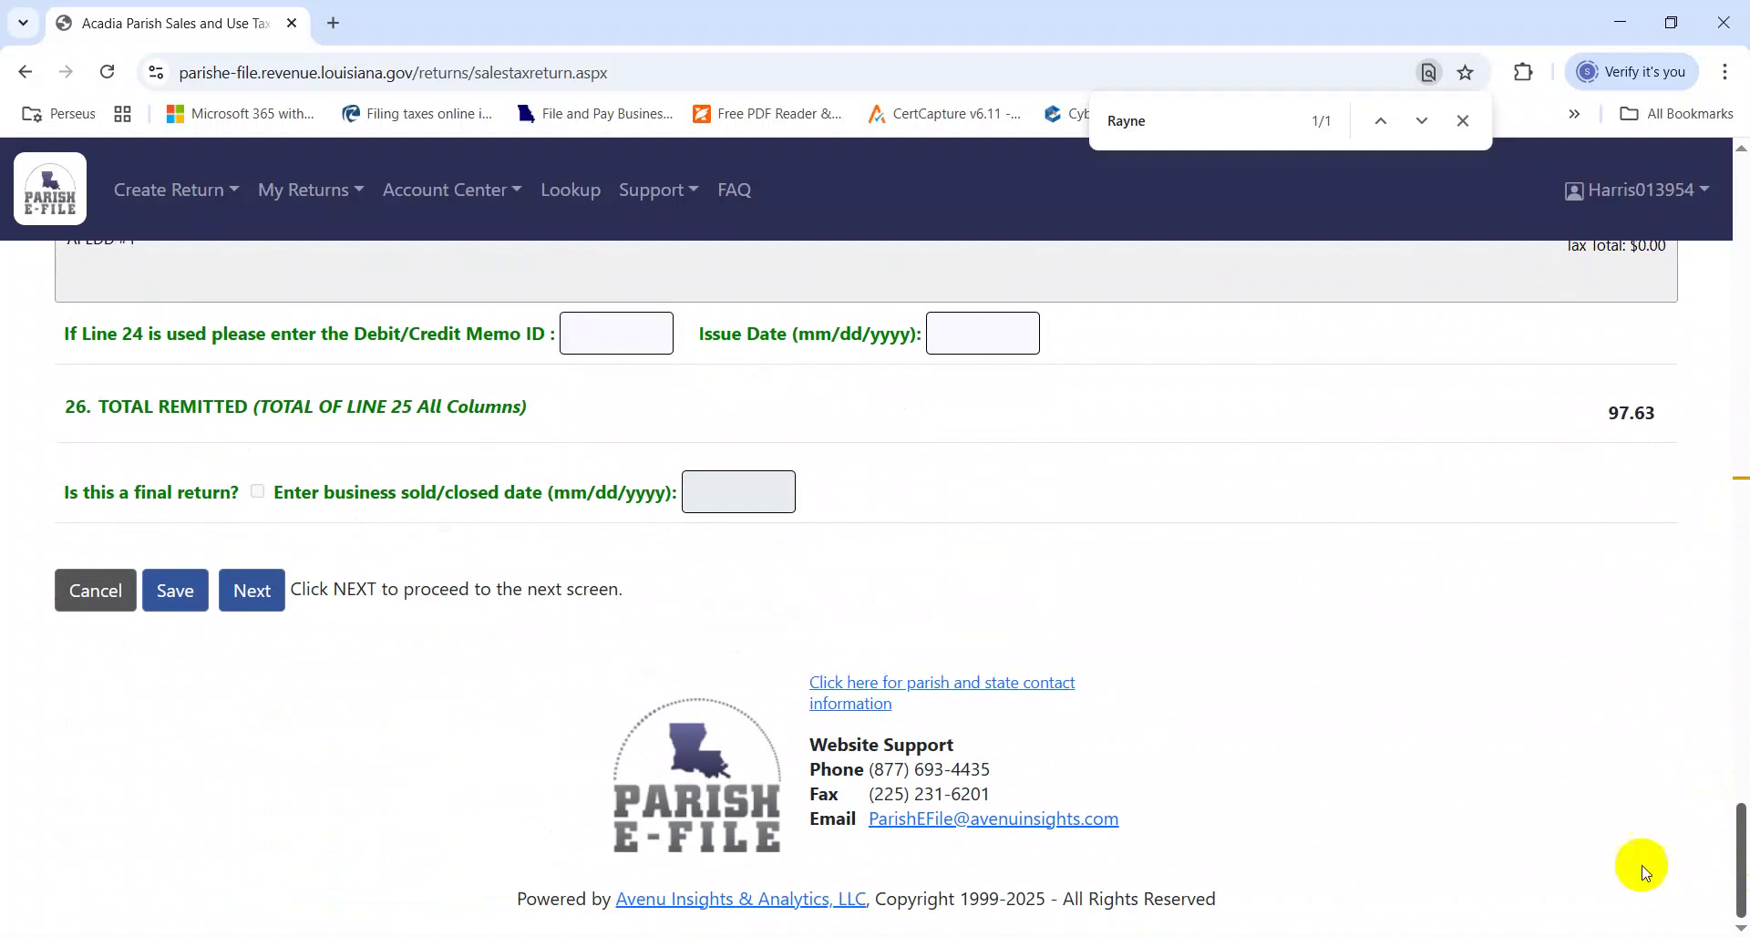
pyautogui.click(259, 588)
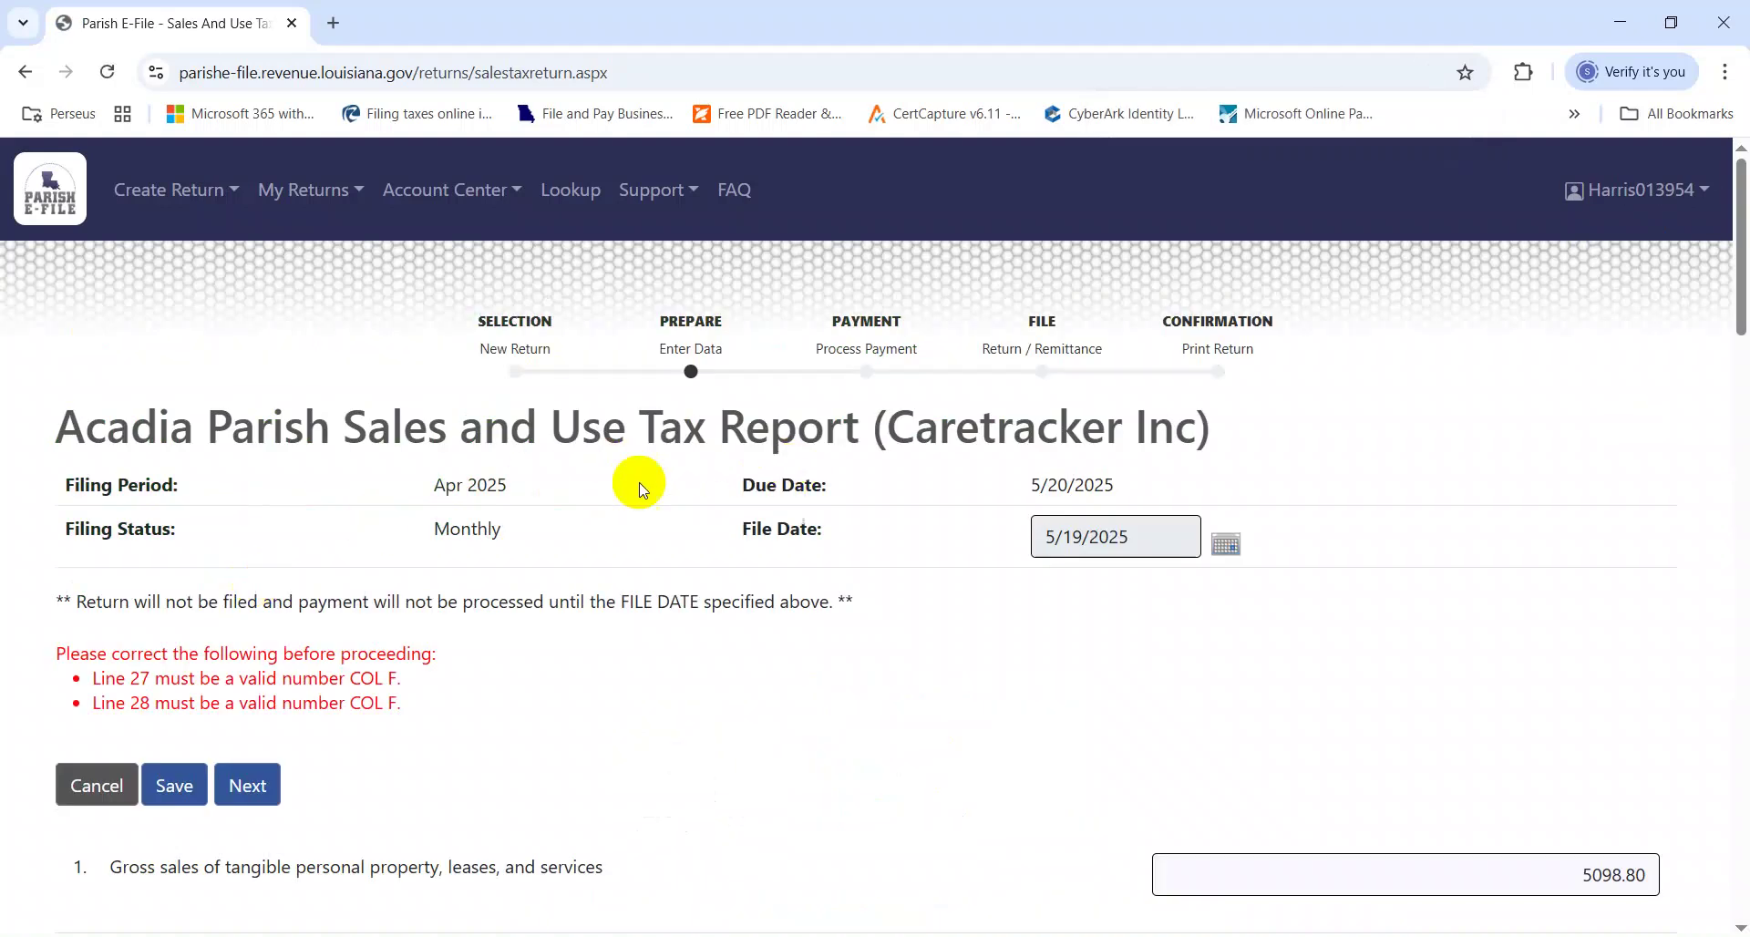
# Complete lines 27 and 28 for column F with their default amounts and continue to the payment page
pyautogui.moveTo(1736, 293); pyautogui.dragTo(1743, 765)
pyautogui.click(1336, 574)
pyautogui.click(1563, 605)
pyautogui.press('Tab')
pyautogui.press('Tab')
pyautogui.moveTo(1734, 715); pyautogui.dragTo(1687, 837)
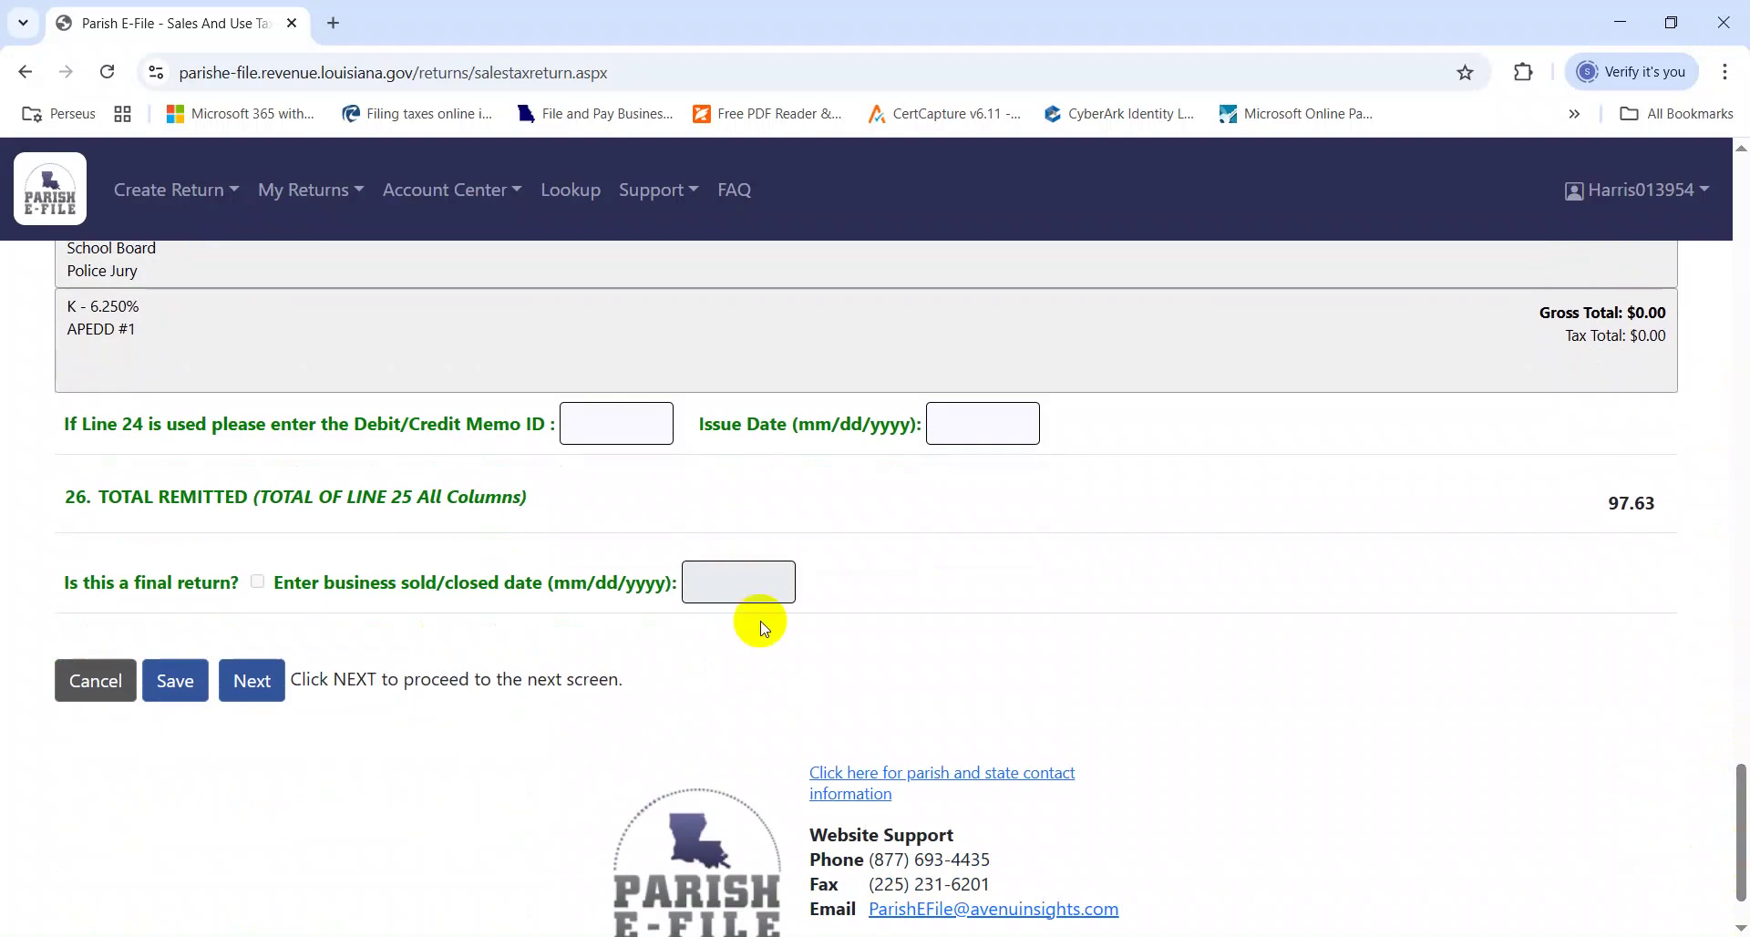
pyautogui.click(267, 686)
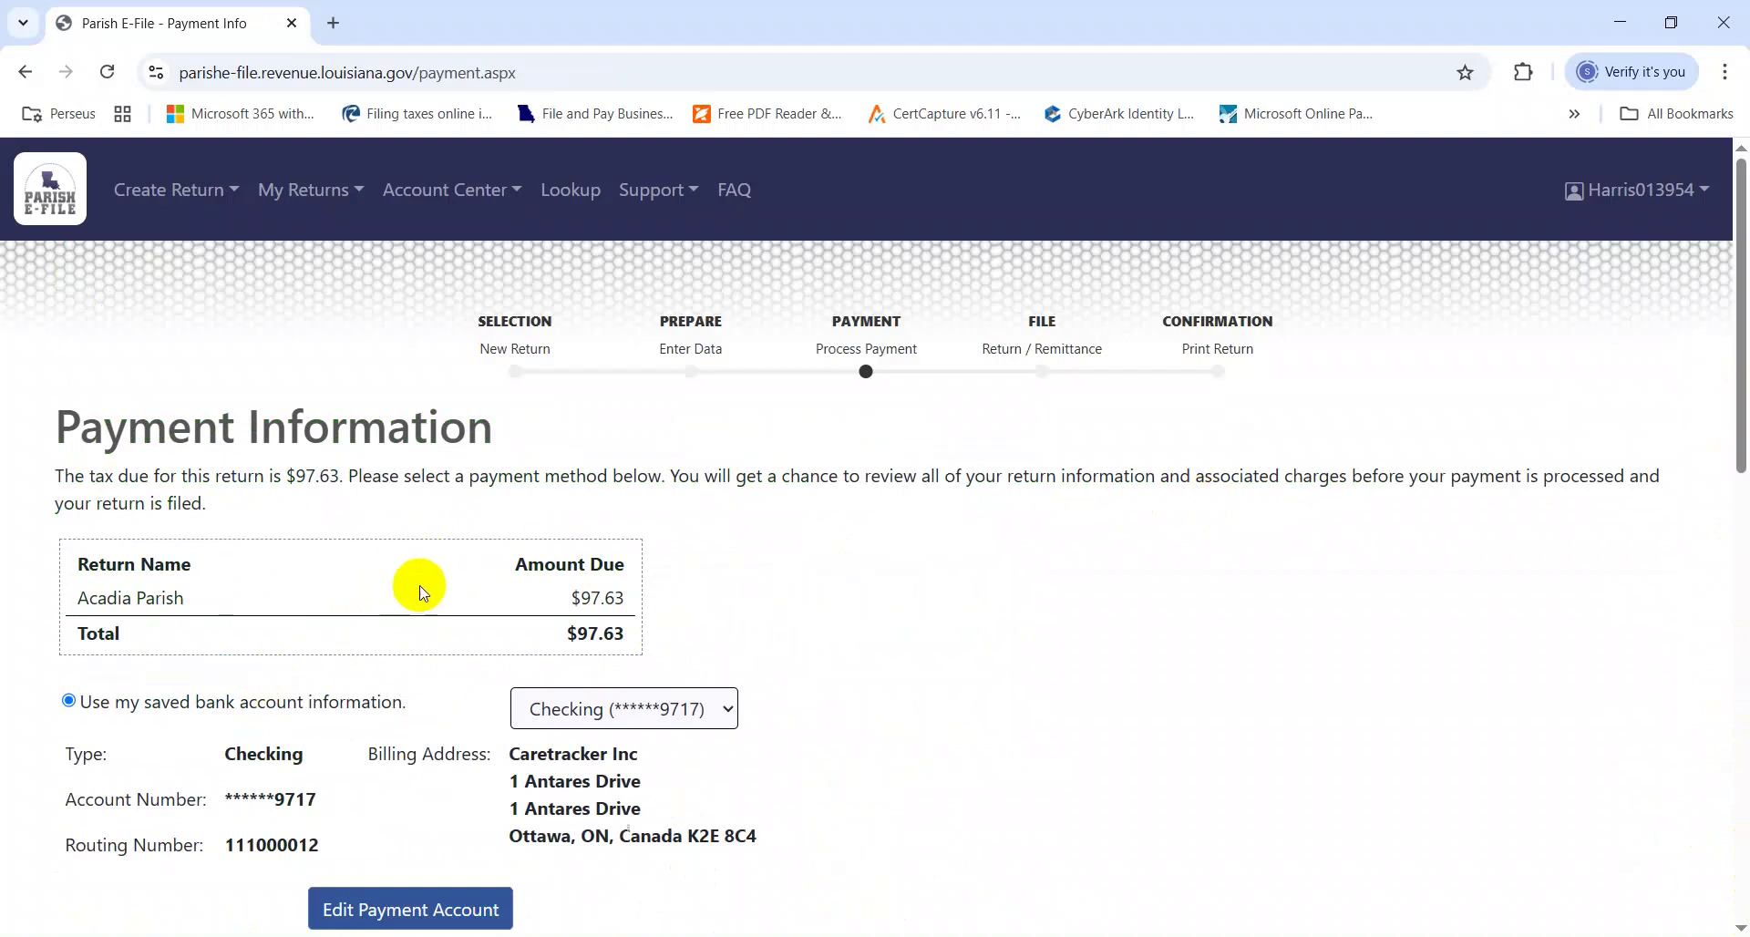
# Review the Acadia Parish payment information and open a new File Return form
pyautogui.moveTo(1738, 468); pyautogui.dragTo(1732, 784)
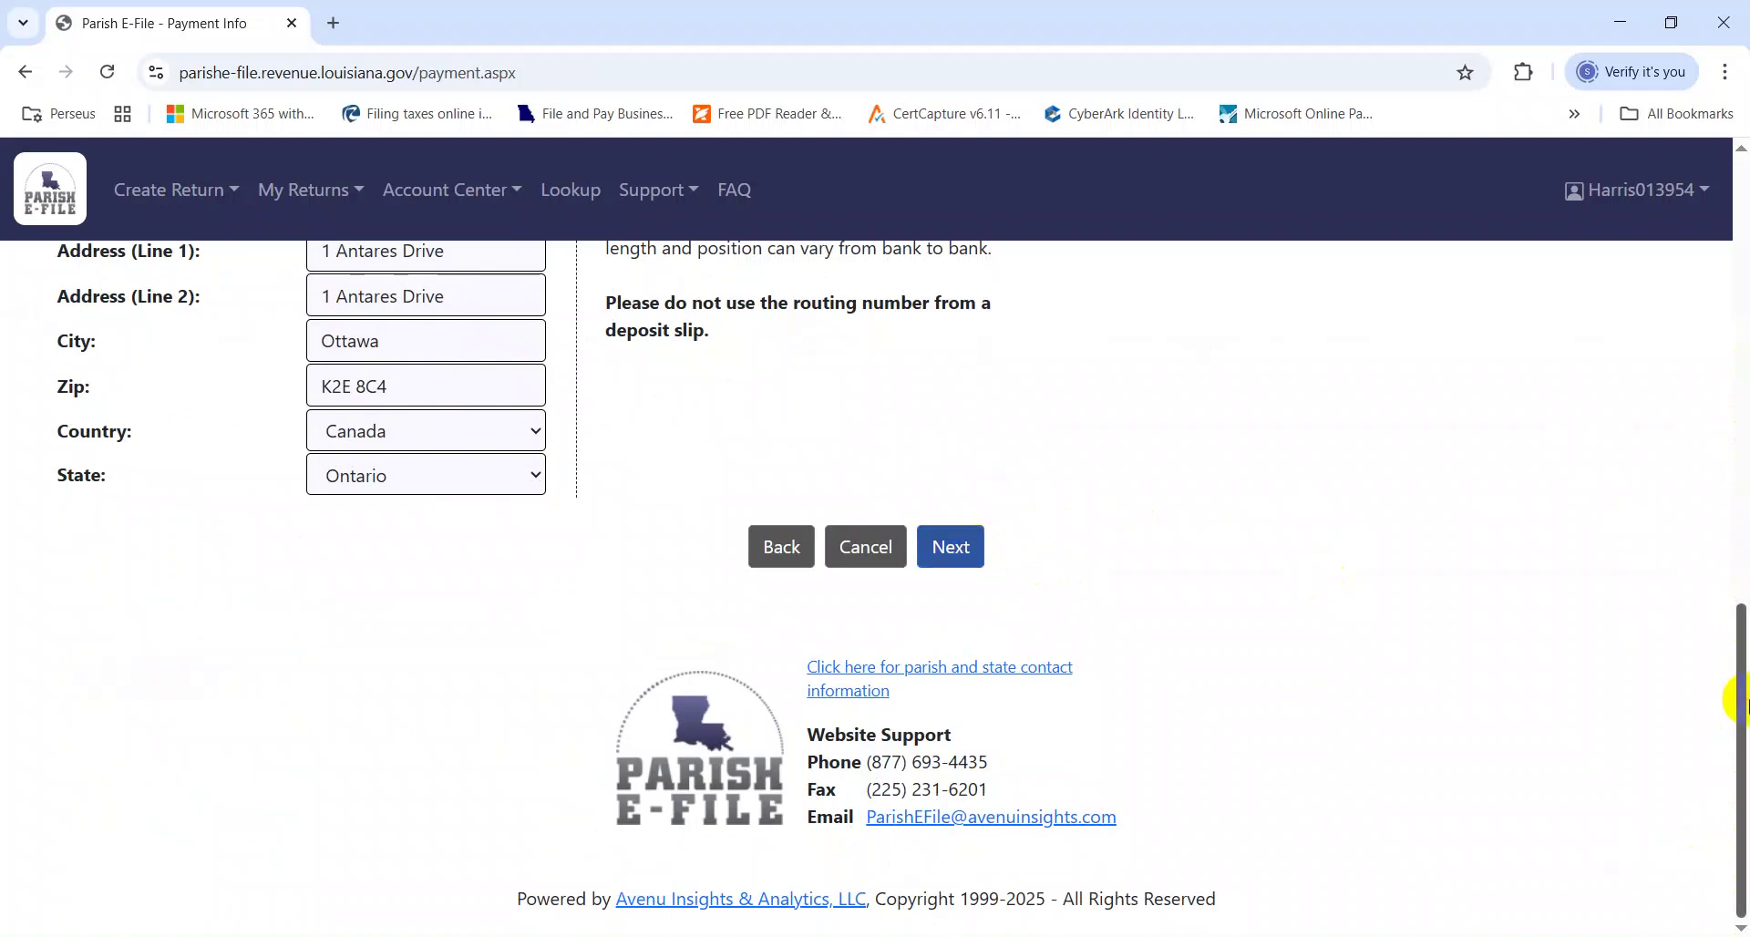
pyautogui.moveTo(1741, 702); pyautogui.dragTo(1736, 255)
pyautogui.click(150, 196)
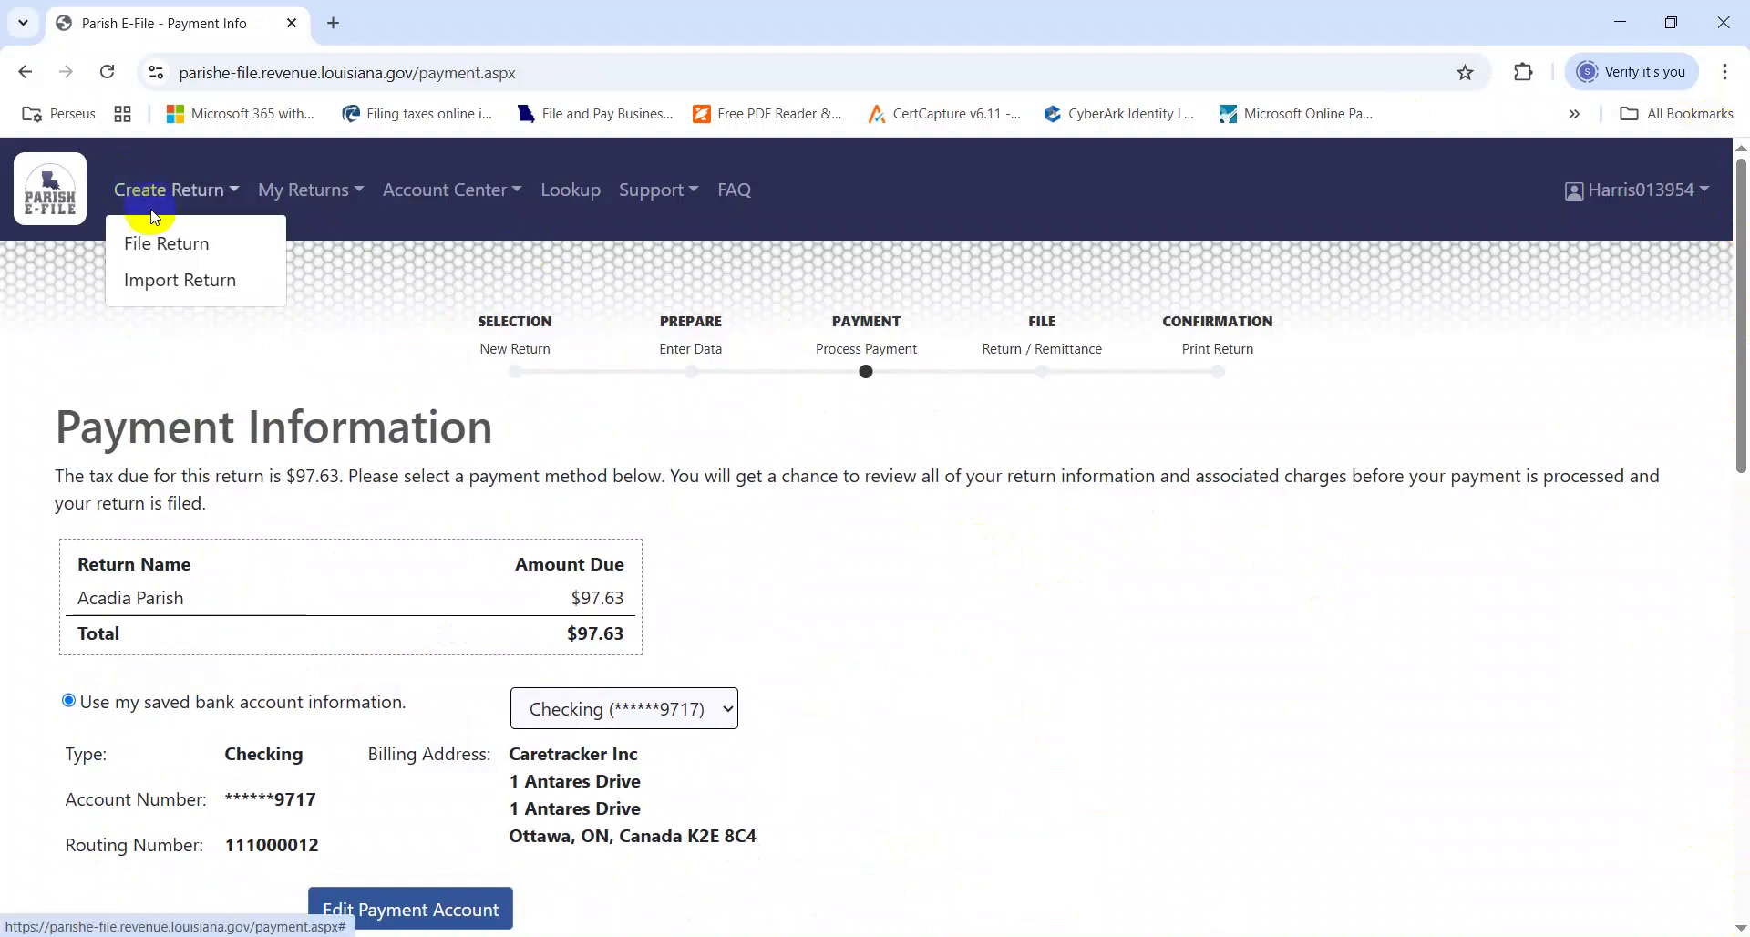
pyautogui.click(160, 242)
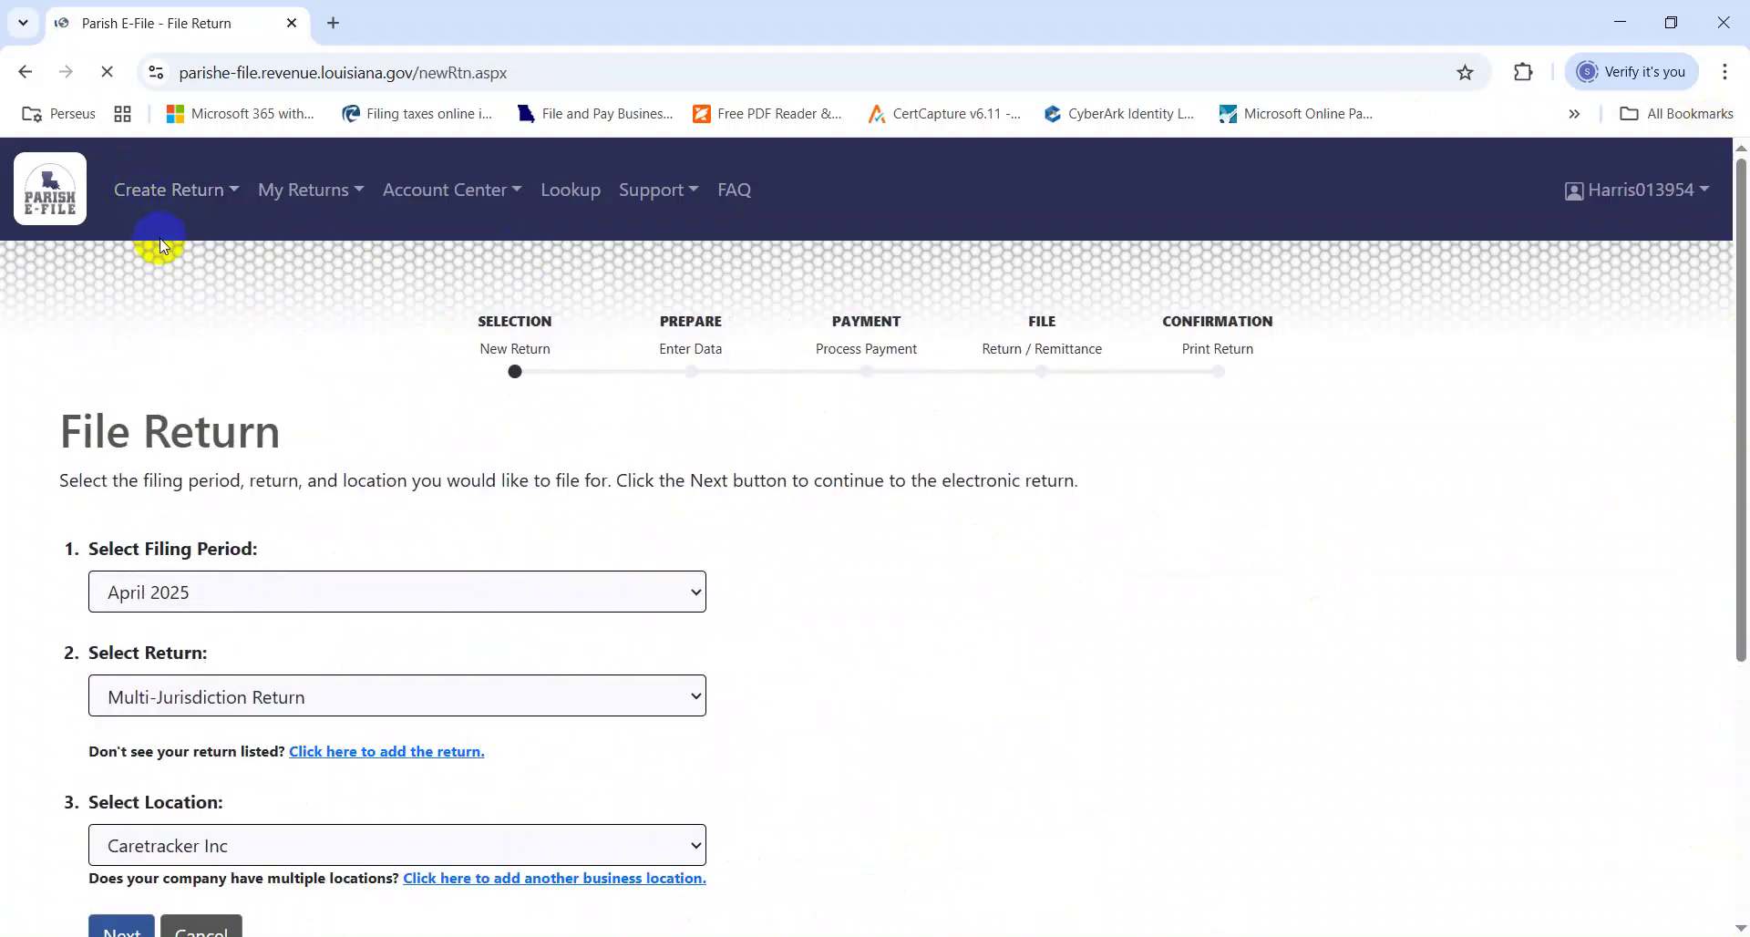
# Examine the parish returns offered for April 2025 in the return selection, leaving Multi-Jurisdiction Return selected
pyautogui.click(354, 700)
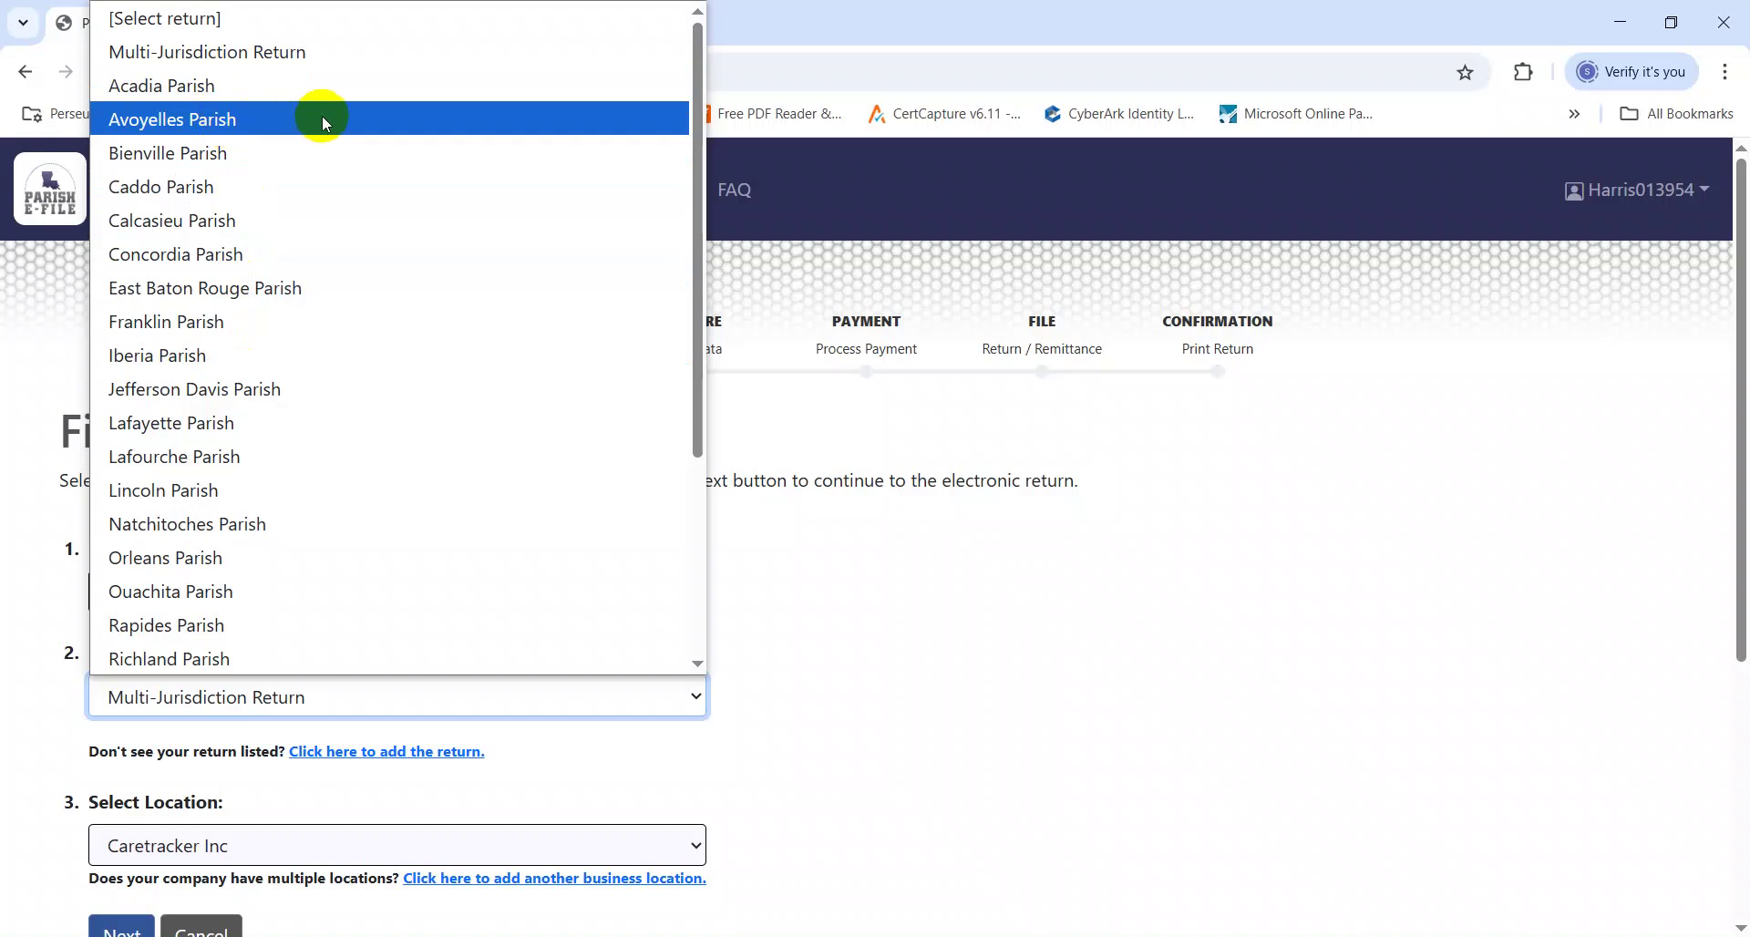
pyautogui.click(776, 7)
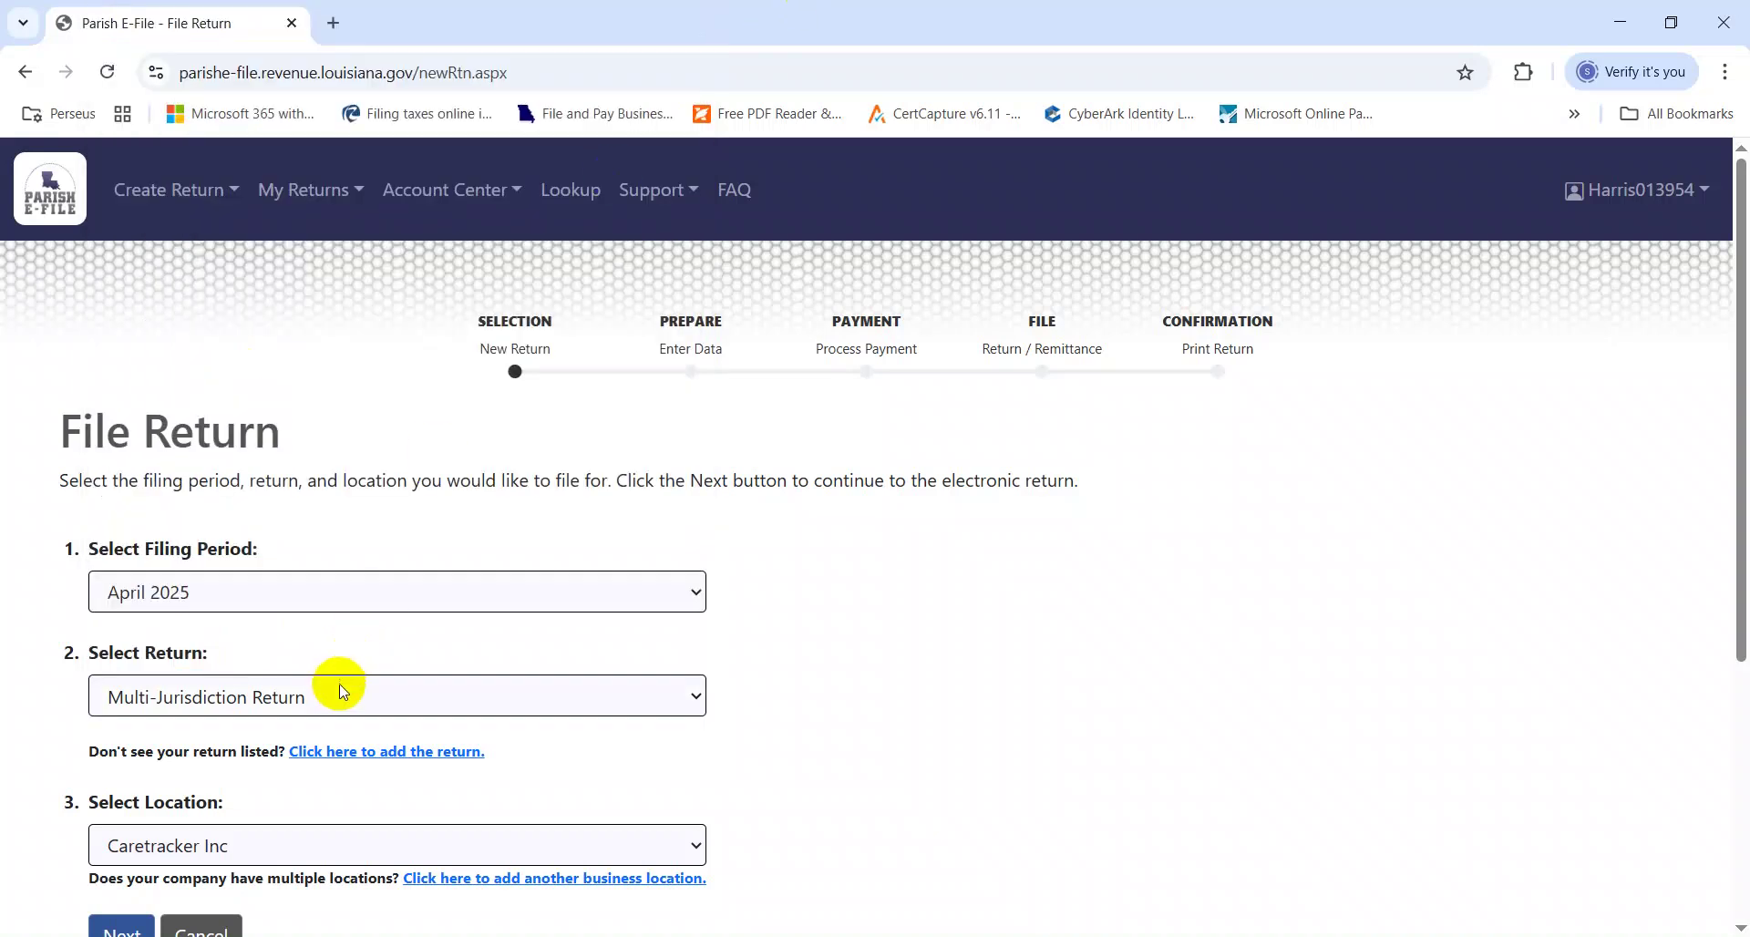
pyautogui.click(377, 697)
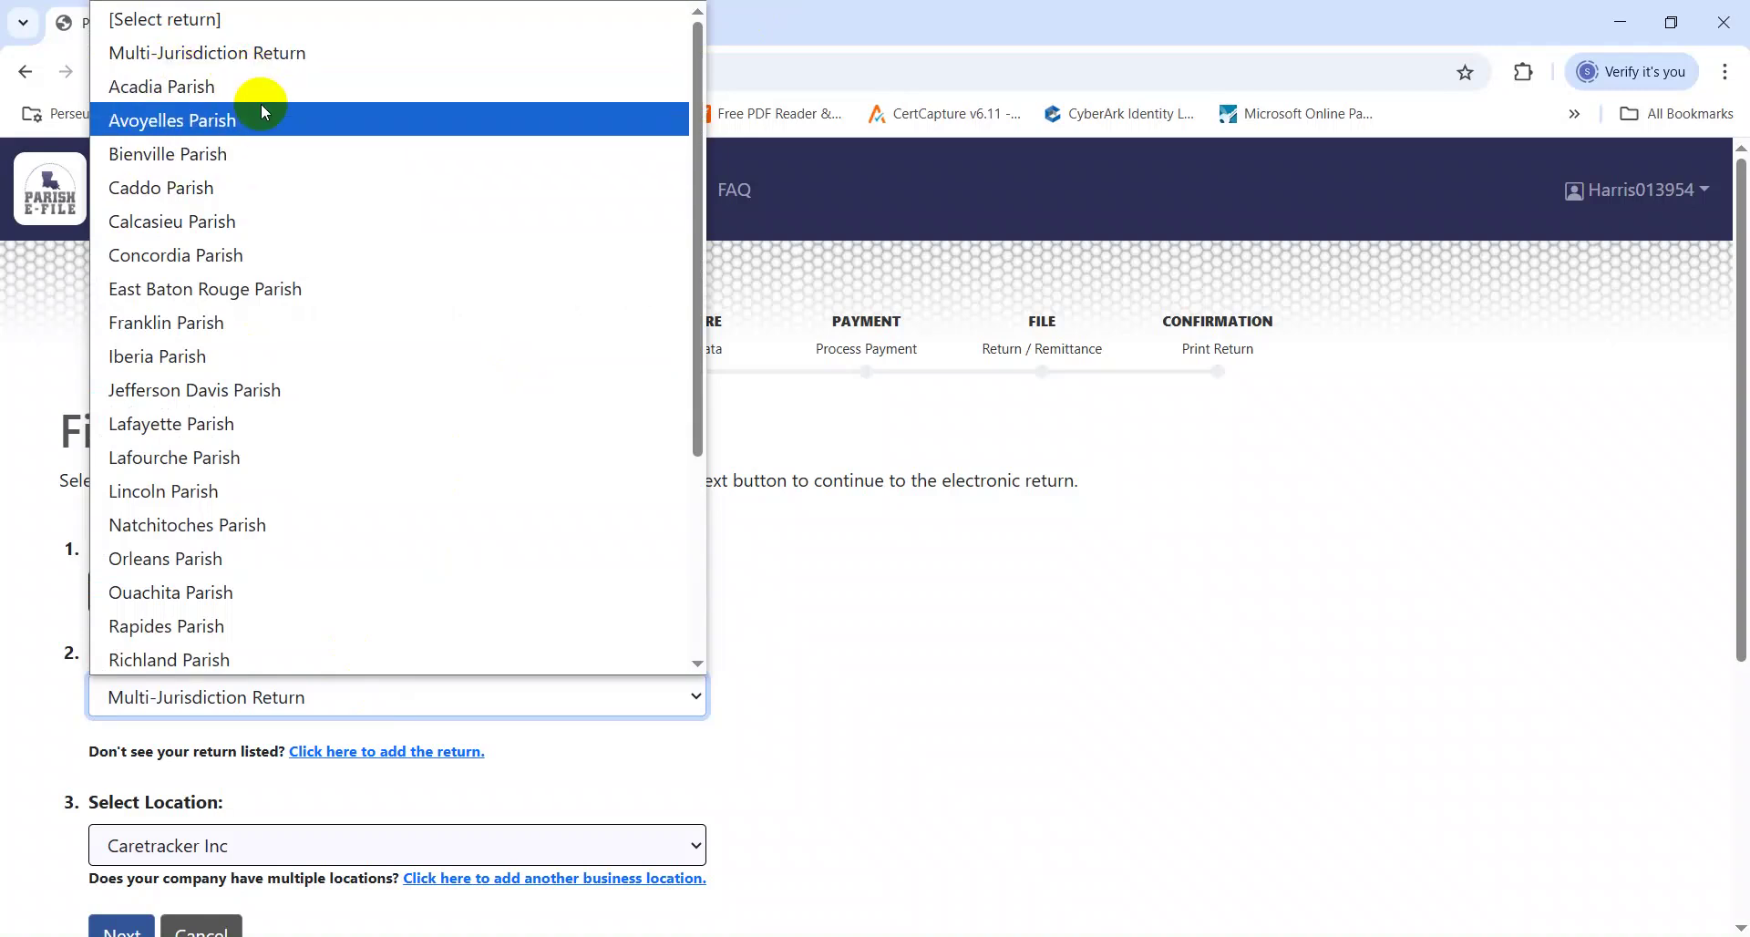
pyautogui.click(1024, 527)
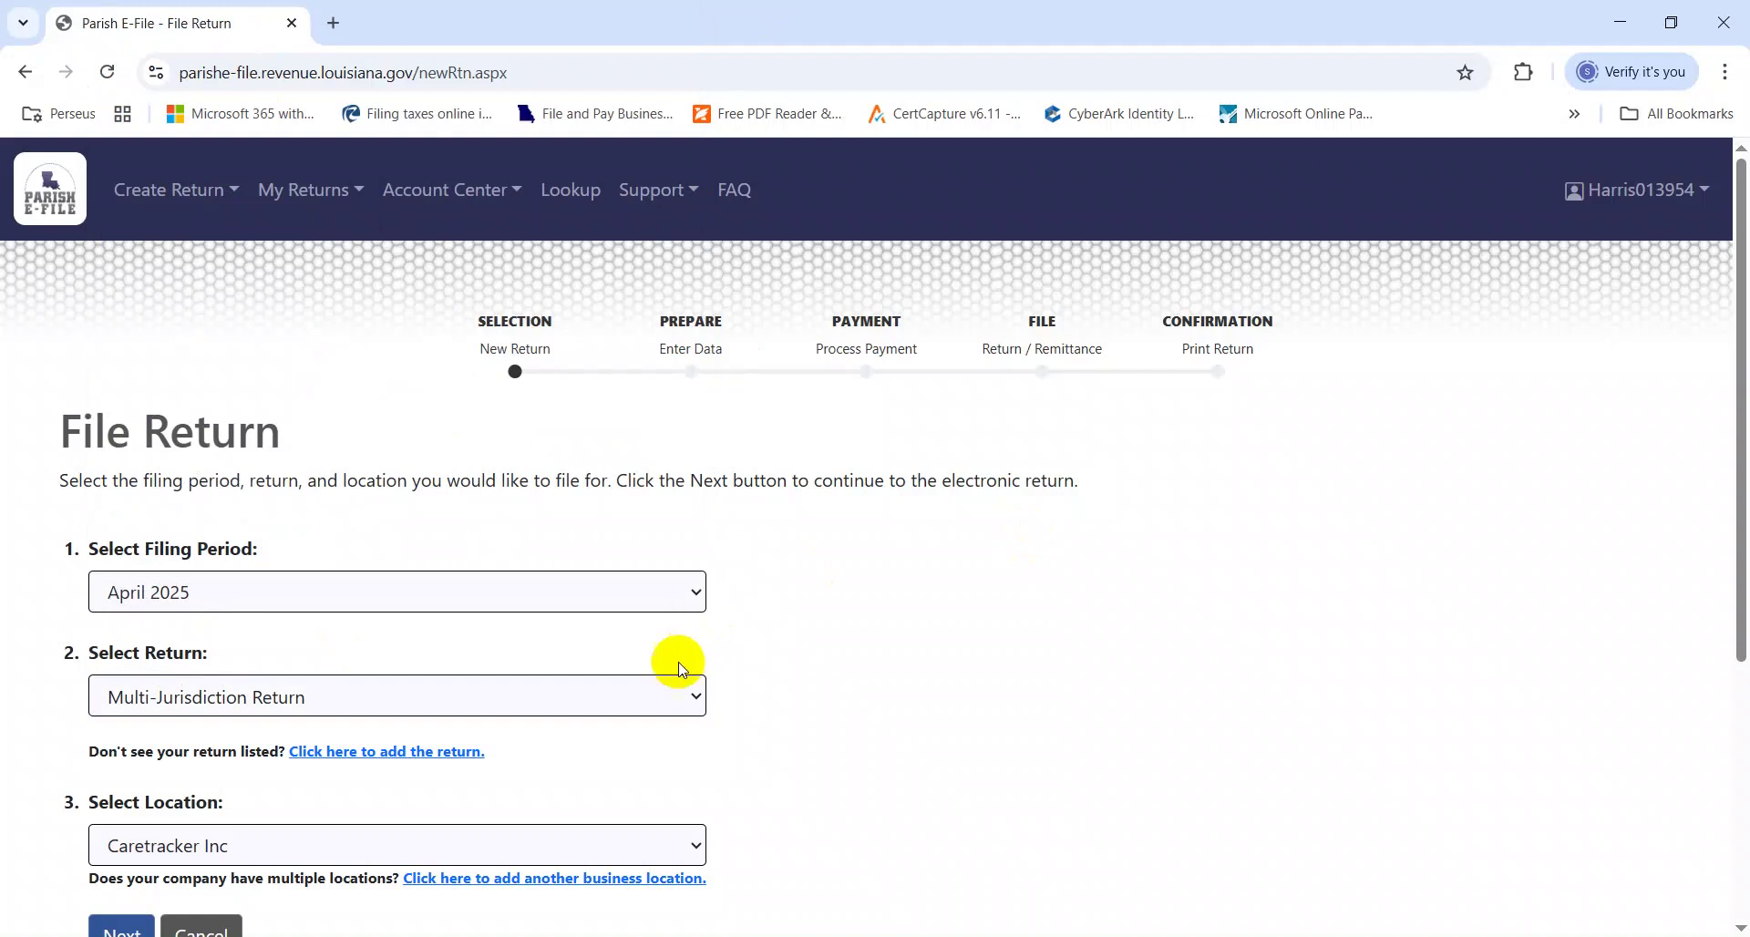
pyautogui.scroll(-4, 1730, 730)
pyautogui.scroll(4, 1687, 441)
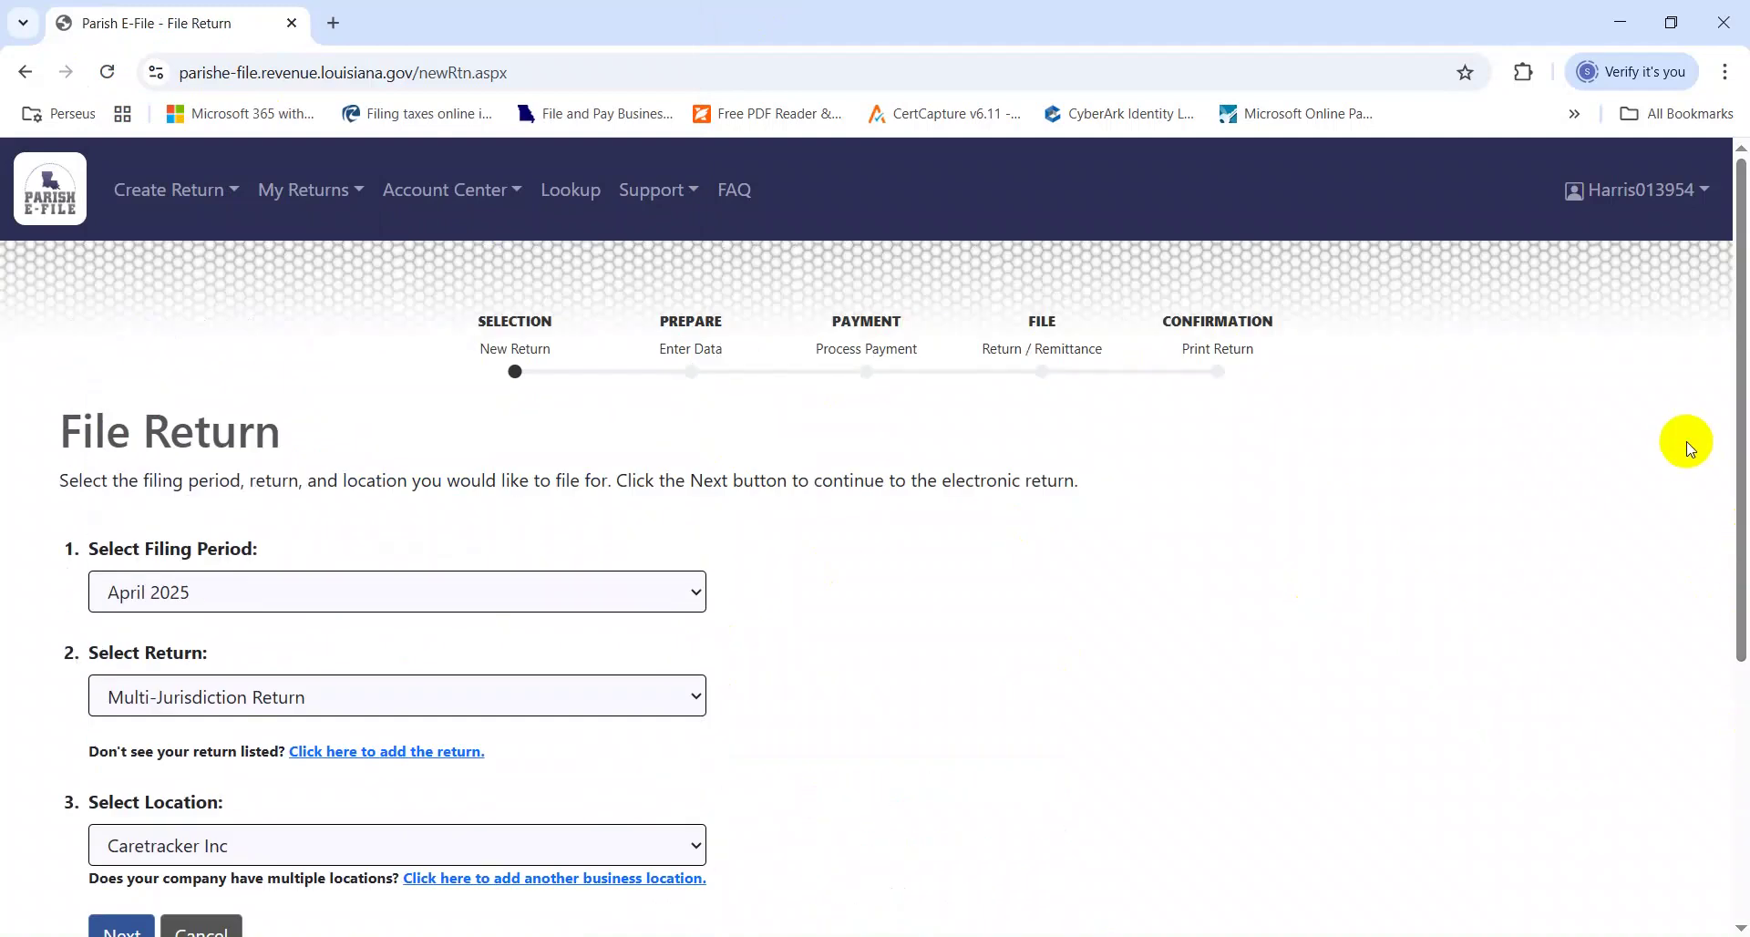
pyautogui.click(429, 711)
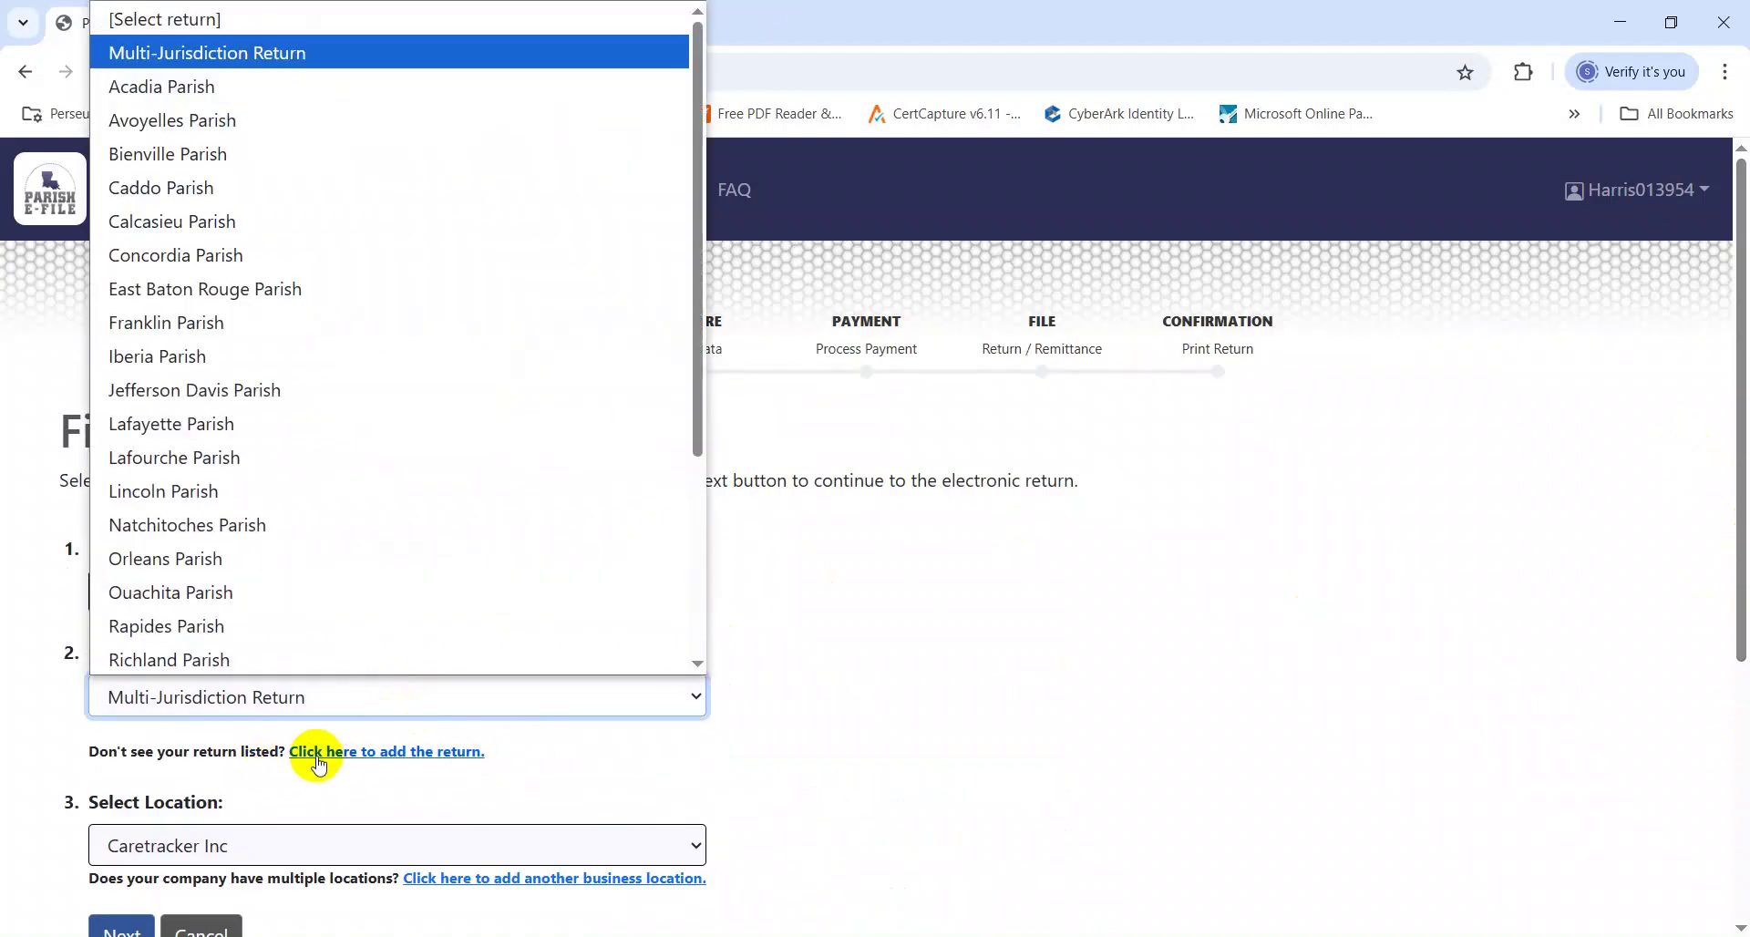
pyautogui.click(92, 766)
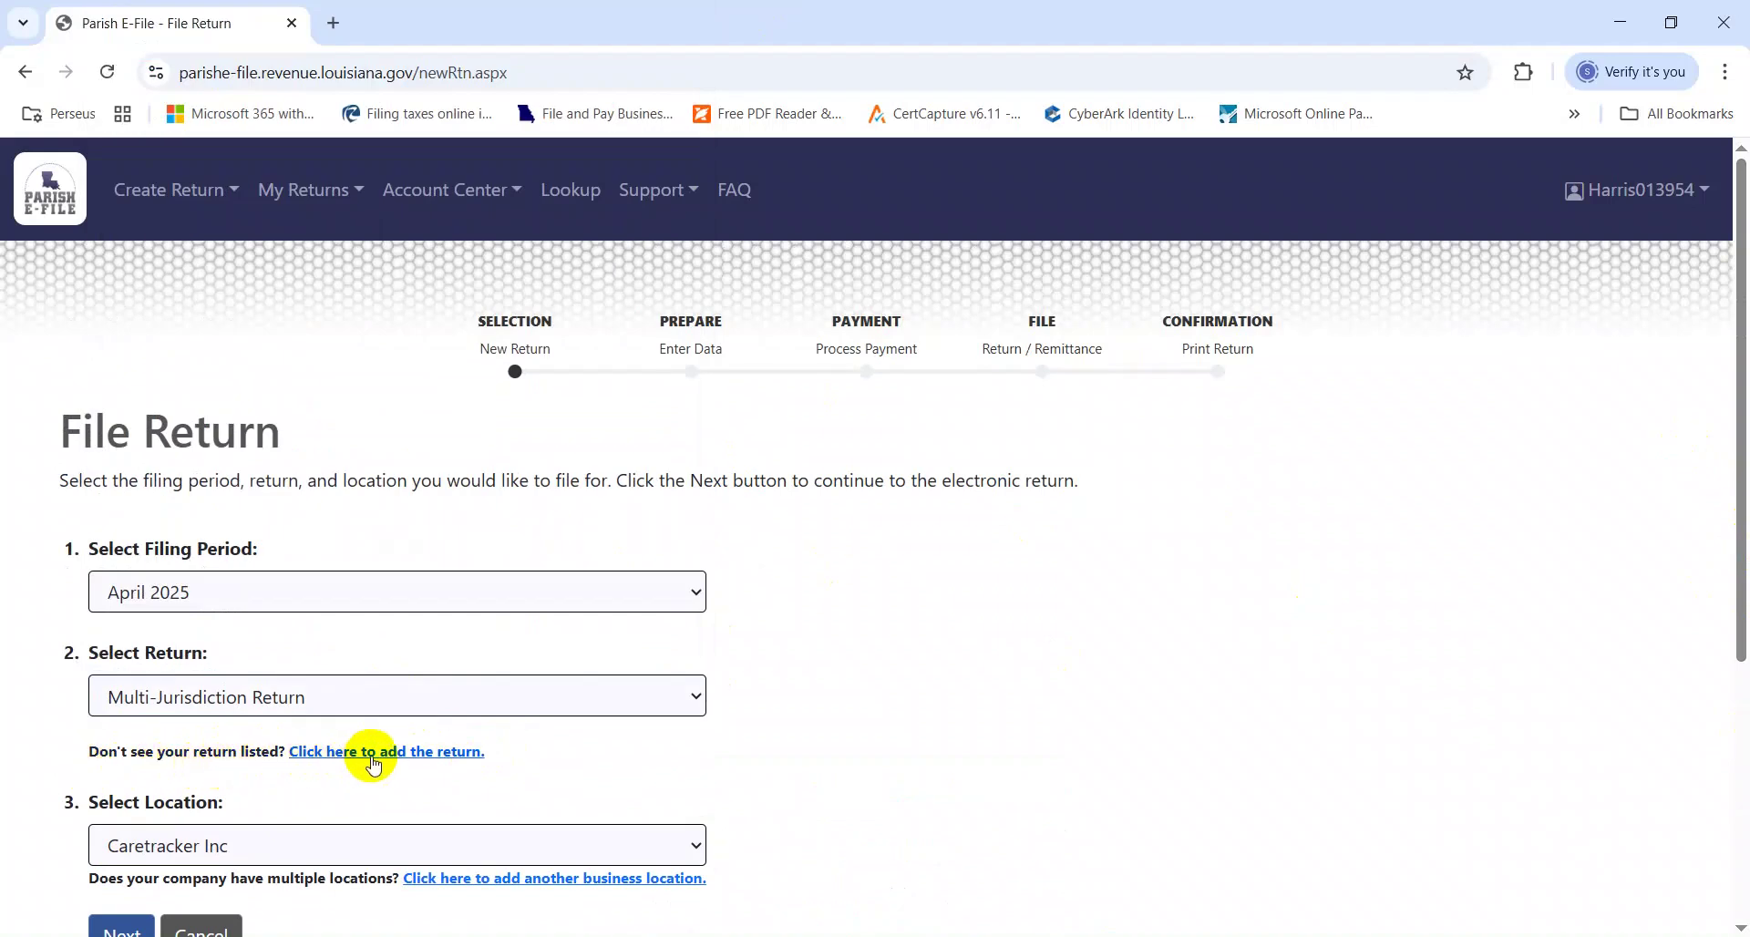
pyautogui.click(533, 689)
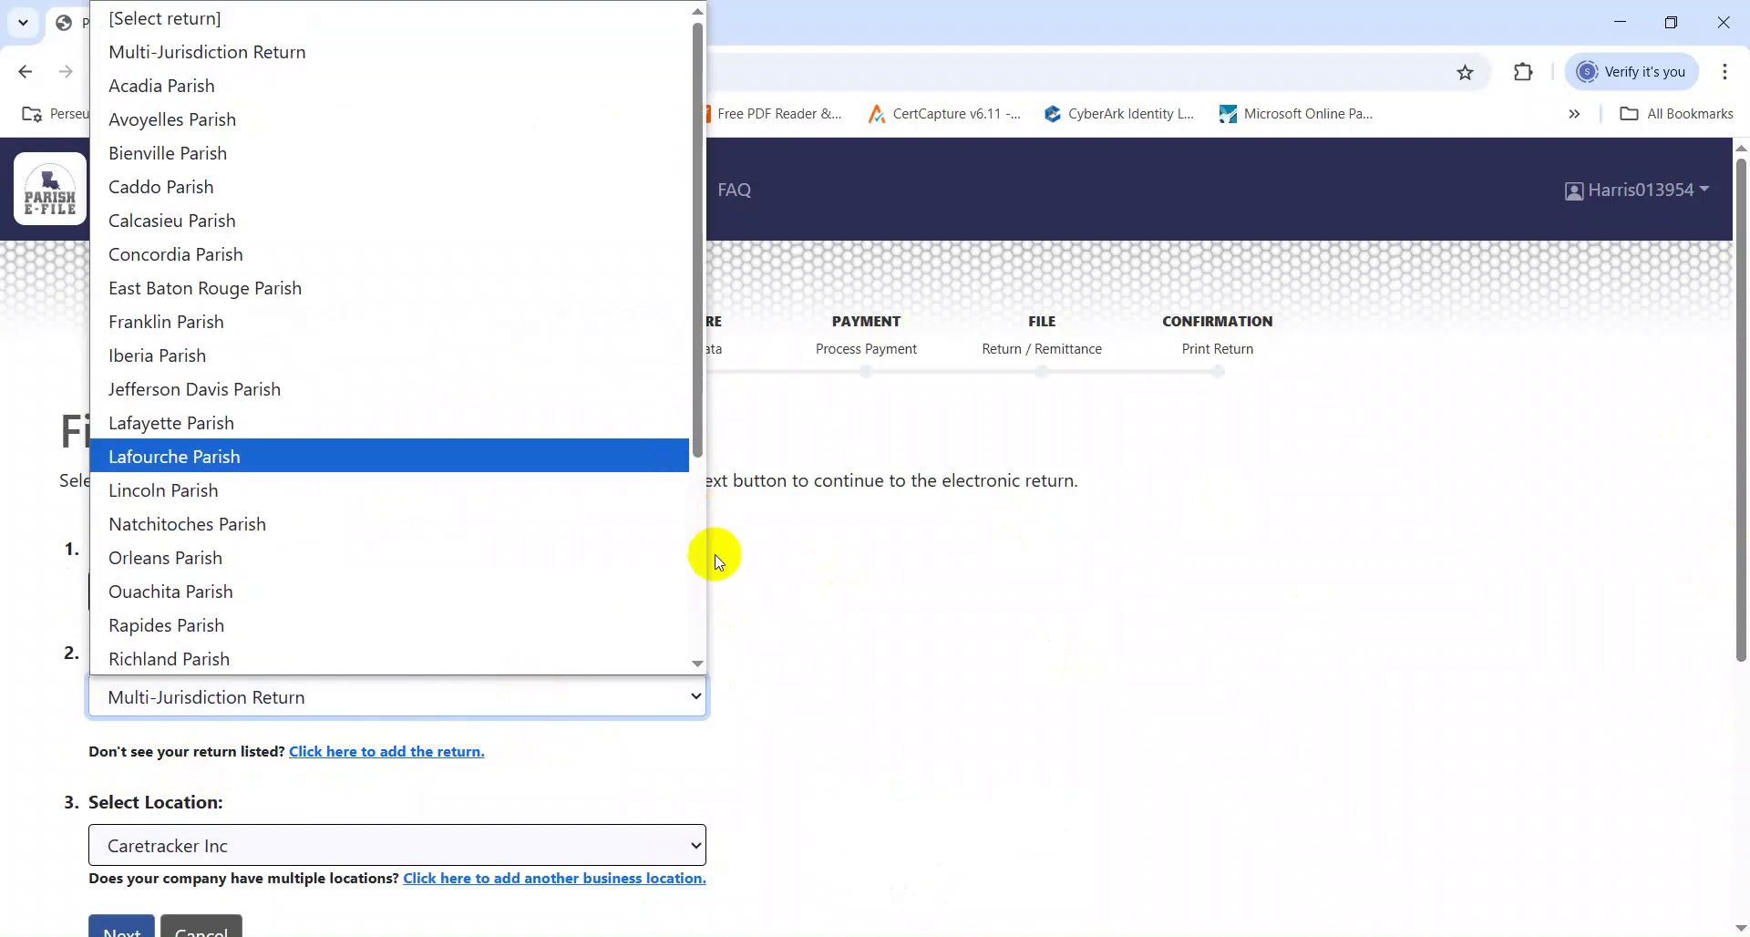
pyautogui.click(698, 627)
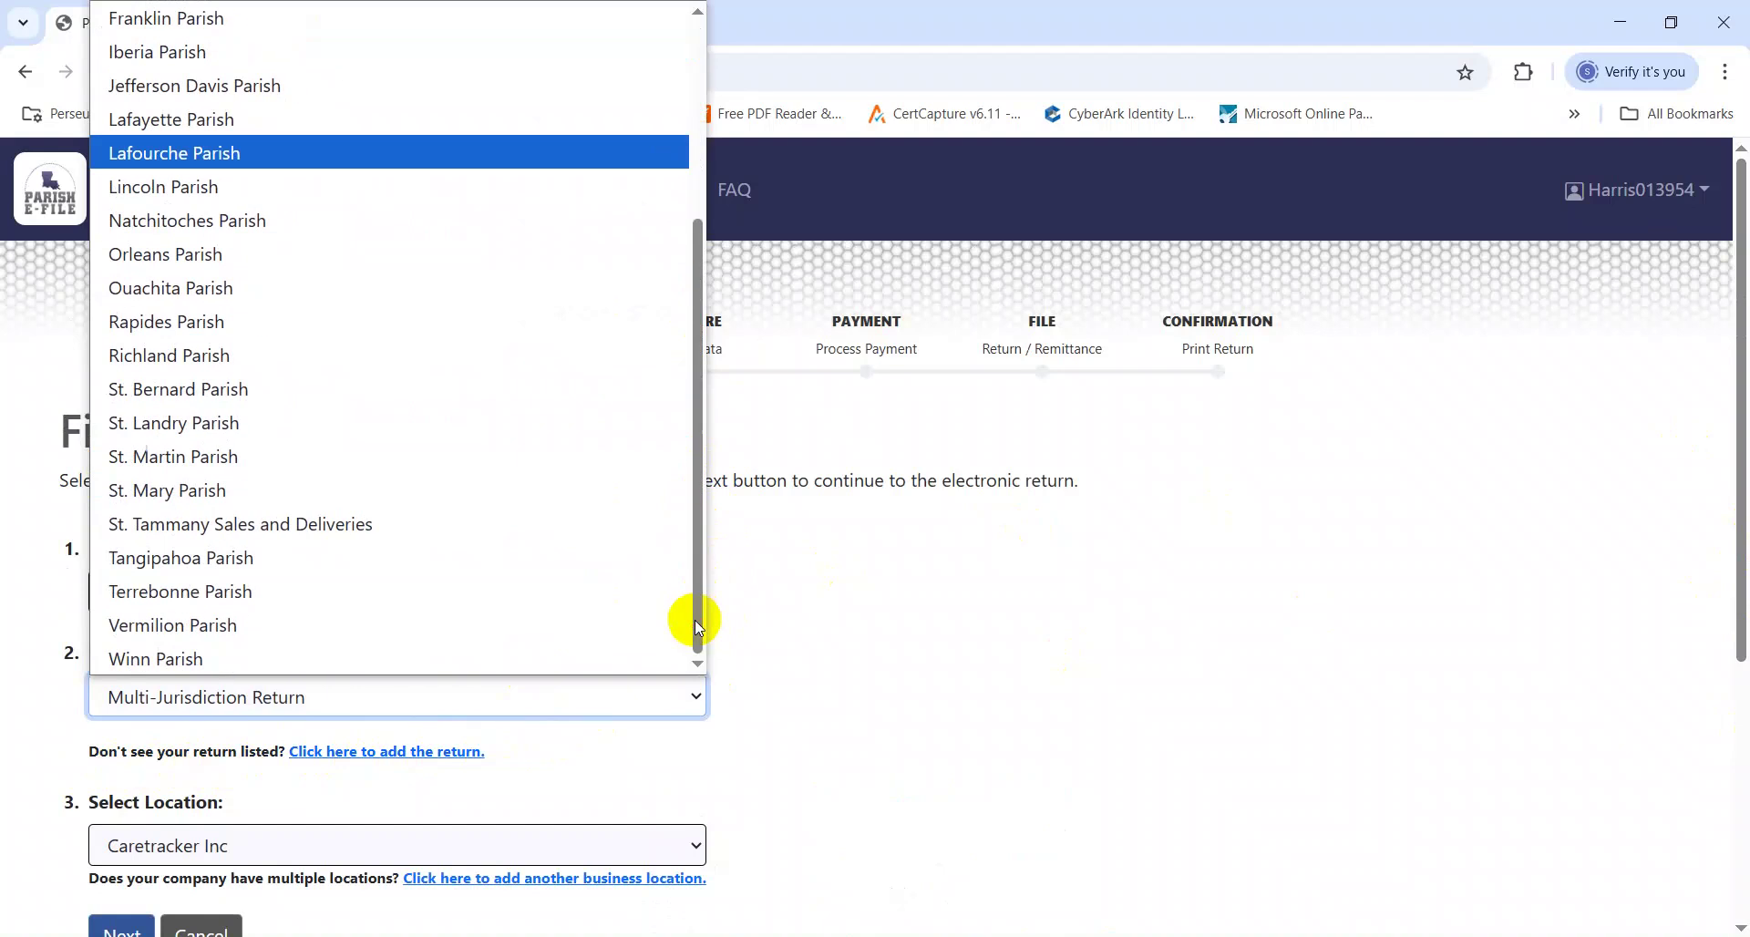
pyautogui.click(702, 162)
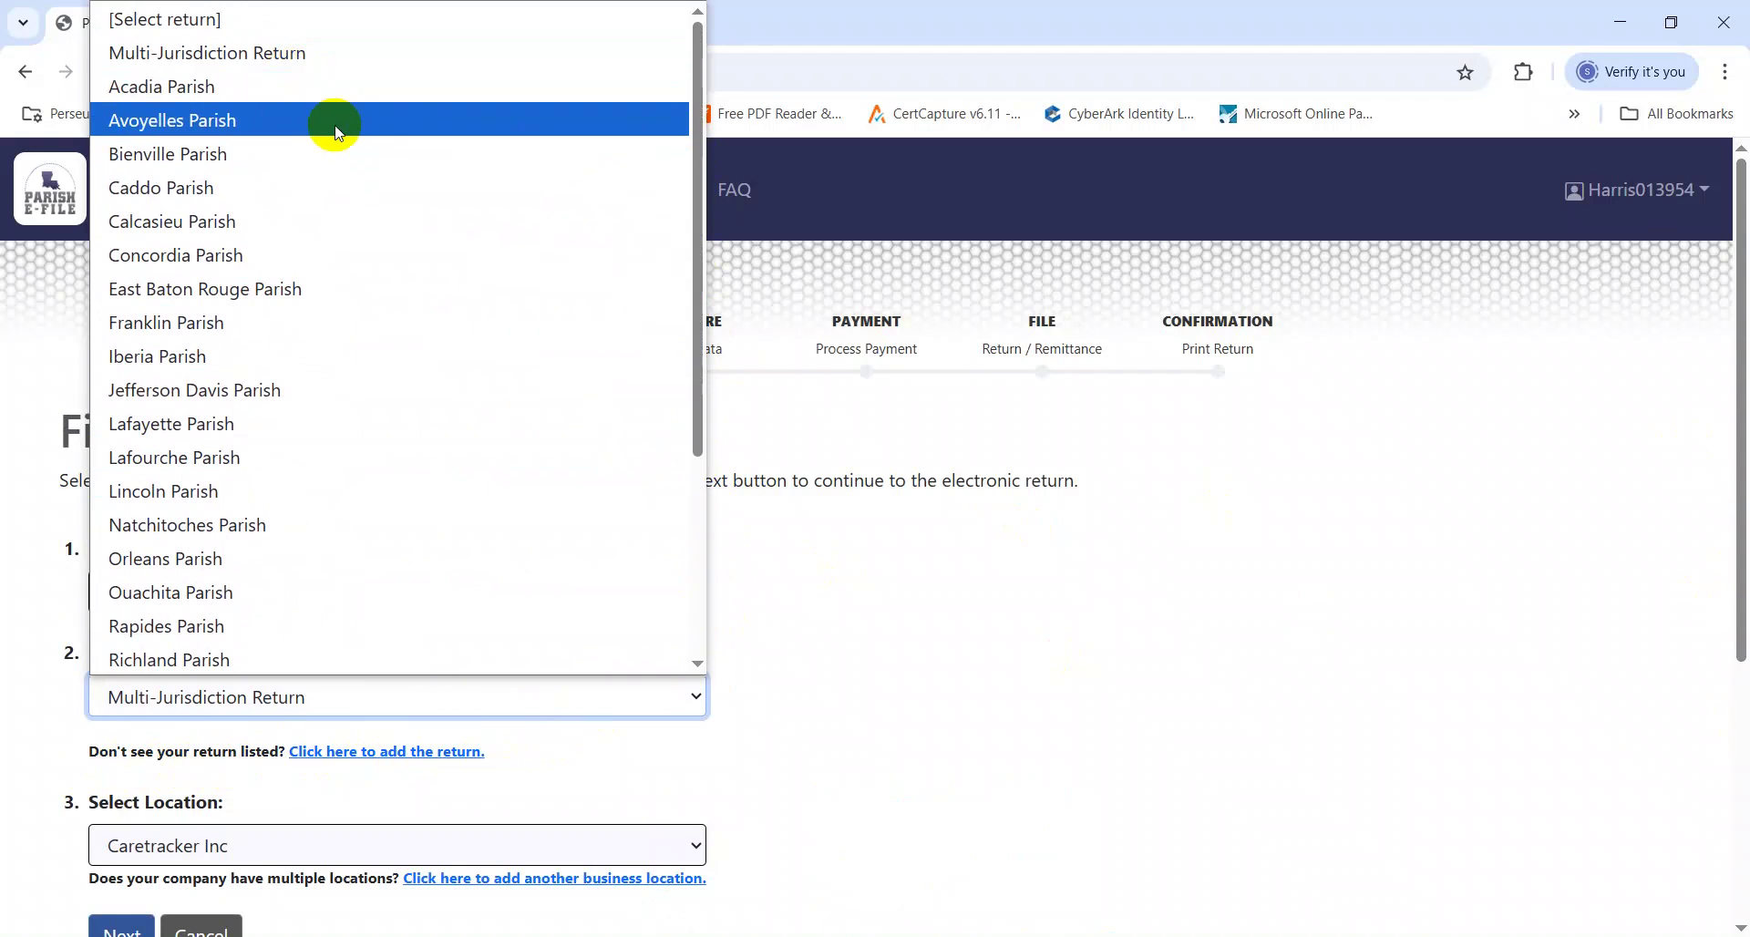
pyautogui.click(945, 723)
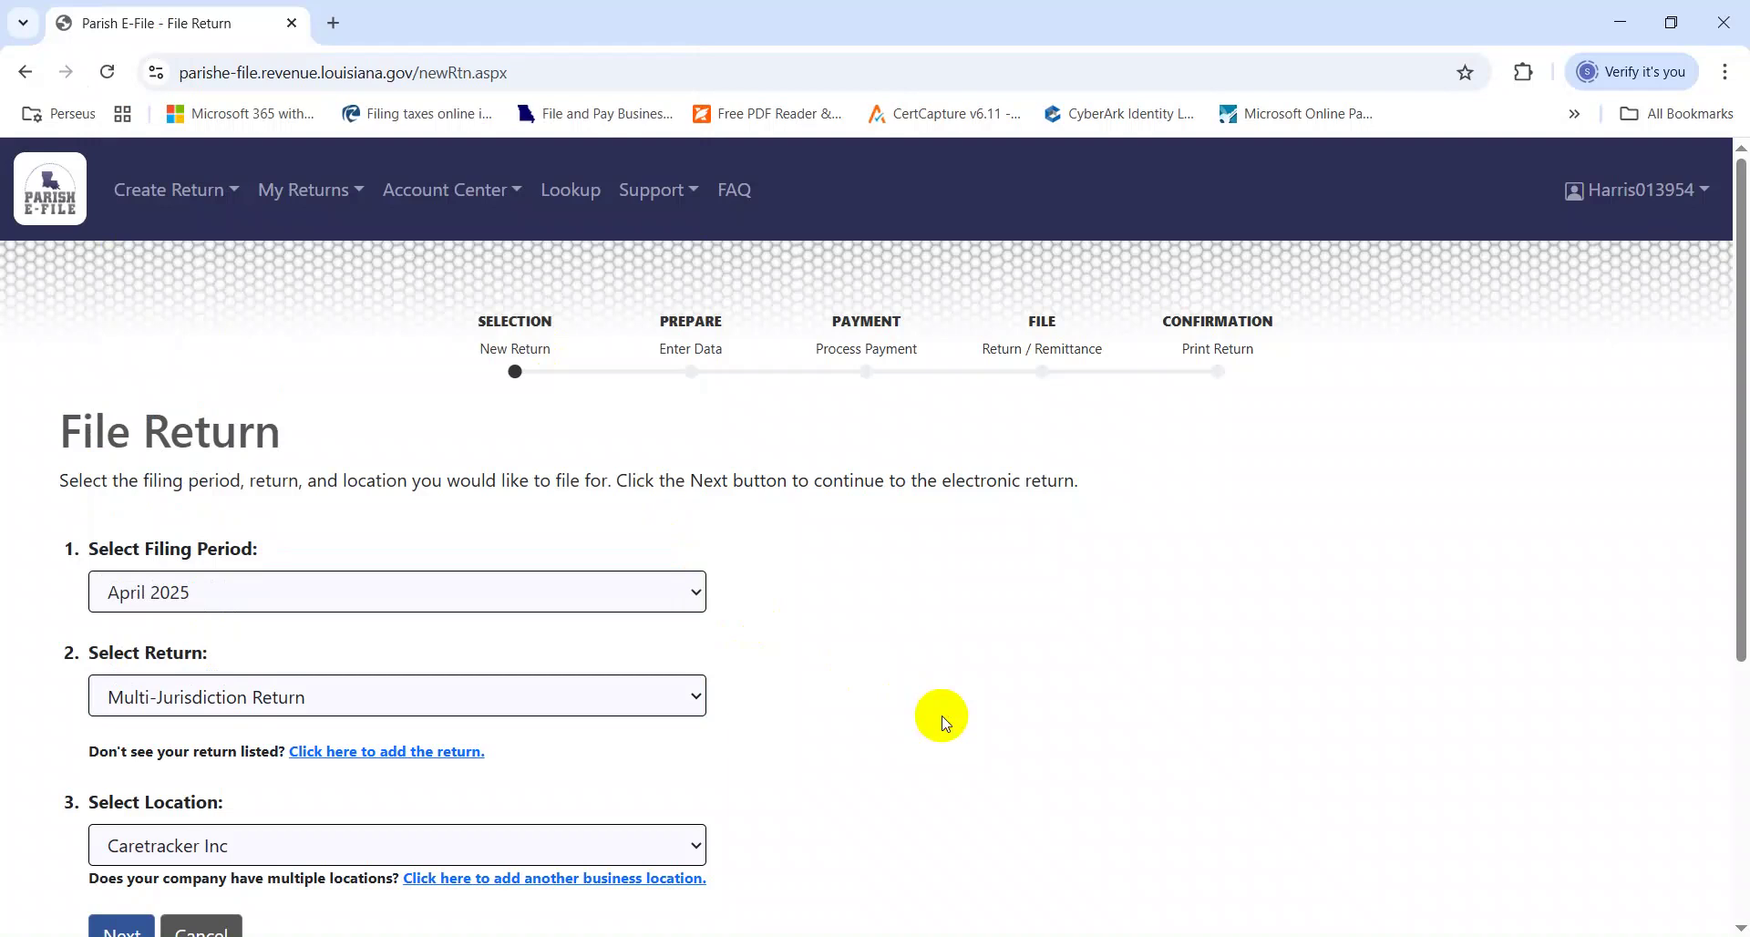
# Switch to the April 2025 Excel workbook with the parish tax pivot table
pyautogui.hotkey('alt', 'Tab')
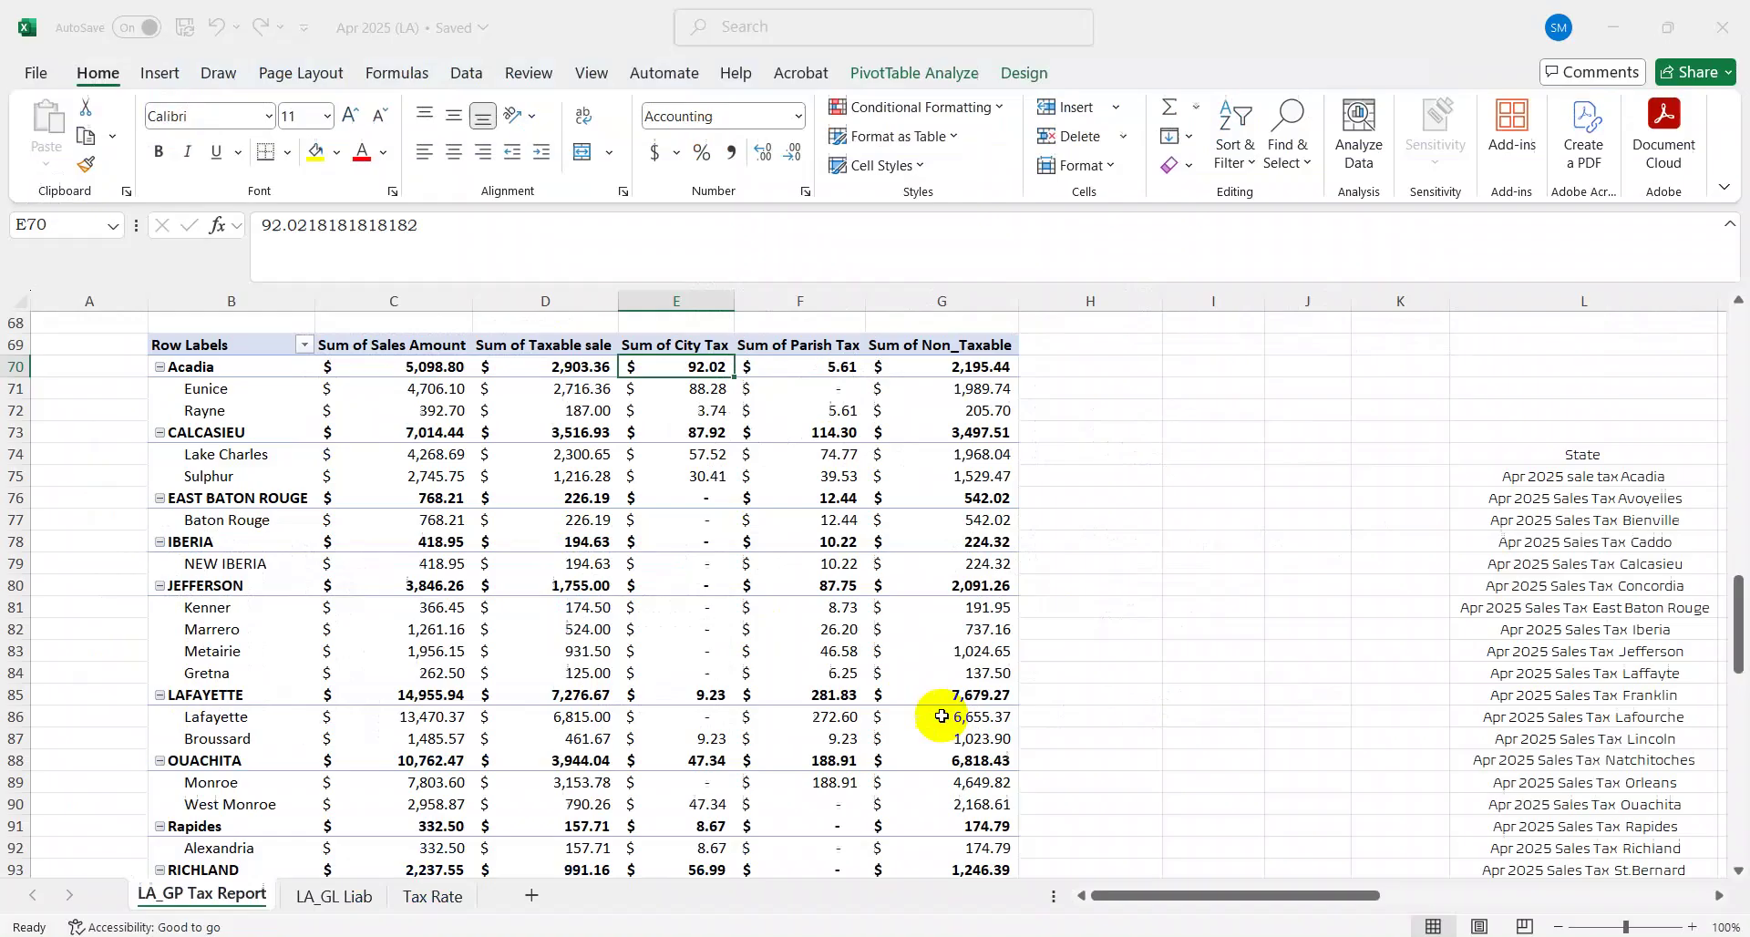